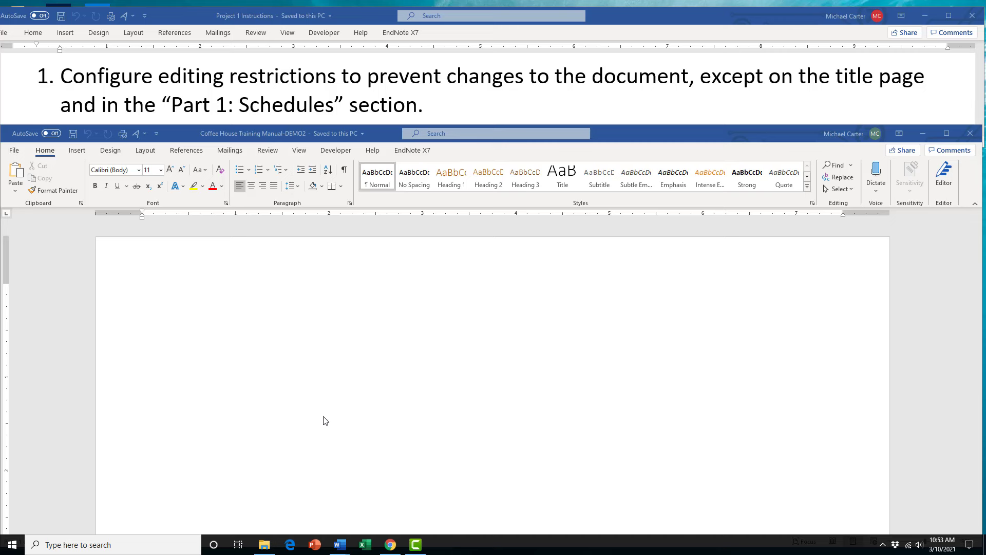
# - Select the whole title page together with the "Part 1: Schedules" heading and its text through the 30-minute paid break line
pyautogui.click(138, 306)
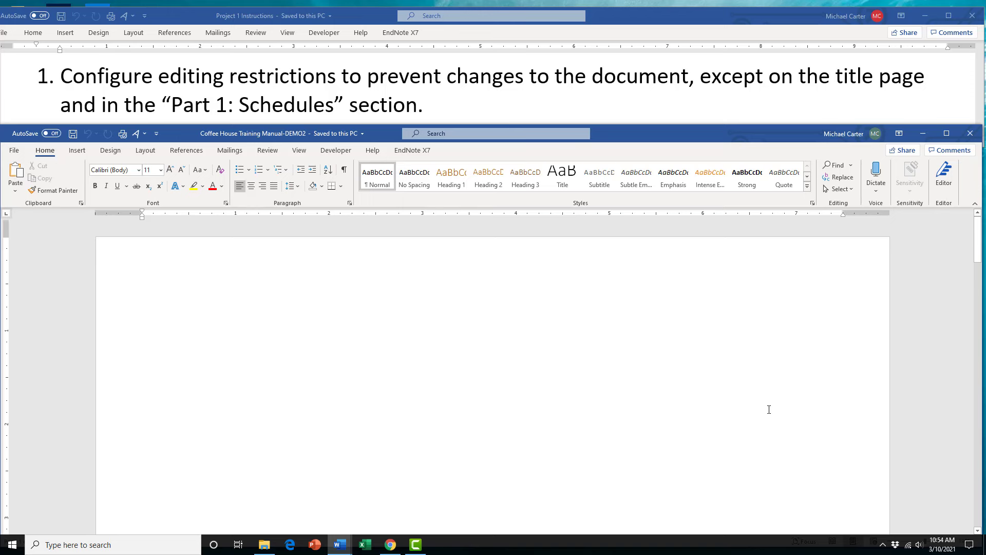
pyautogui.scroll(-5, 769, 408)
pyautogui.scroll(-8, 769, 410)
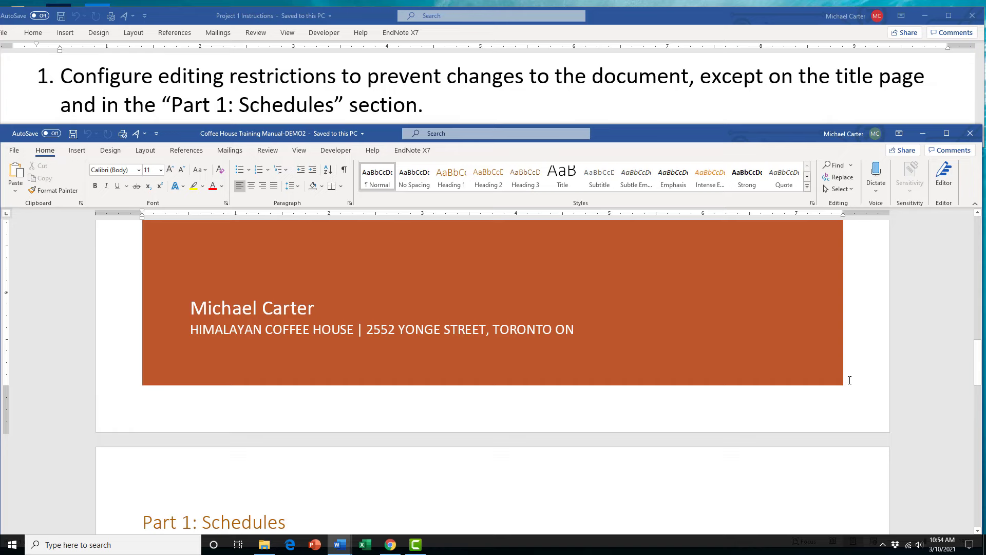
pyautogui.click(849, 381)
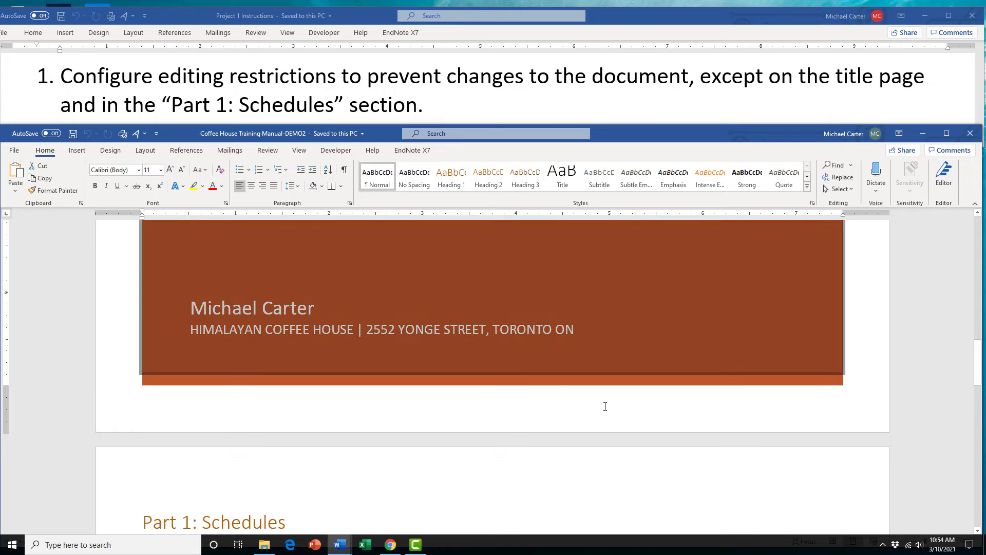
pyautogui.scroll(3, 707, 408)
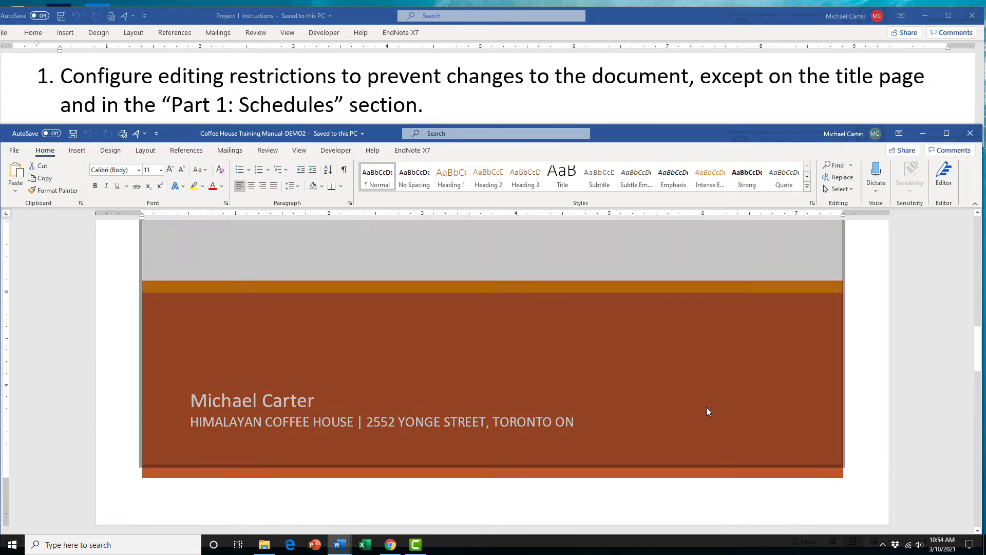
pyautogui.scroll(-7, 707, 409)
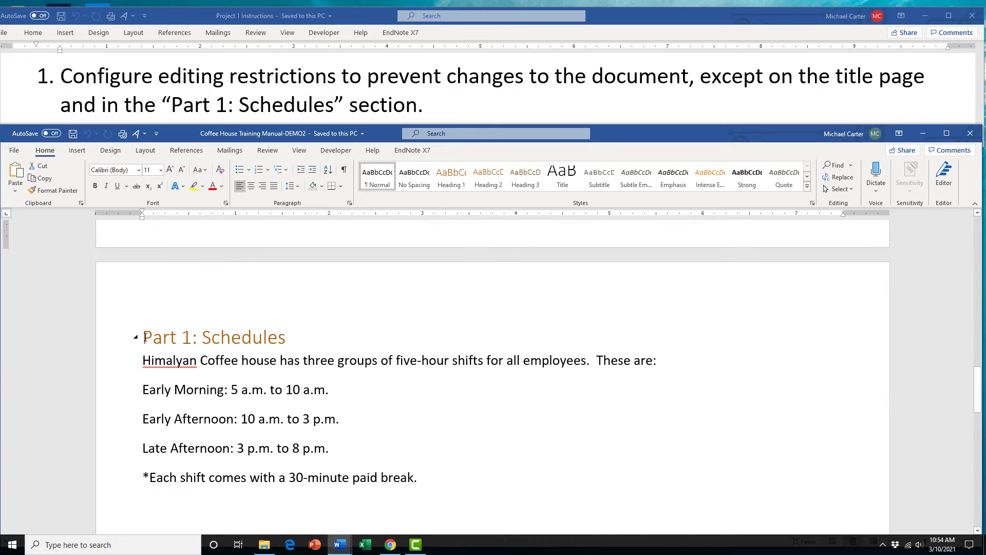
pyautogui.moveTo(145, 338); pyautogui.dragTo(420, 472)
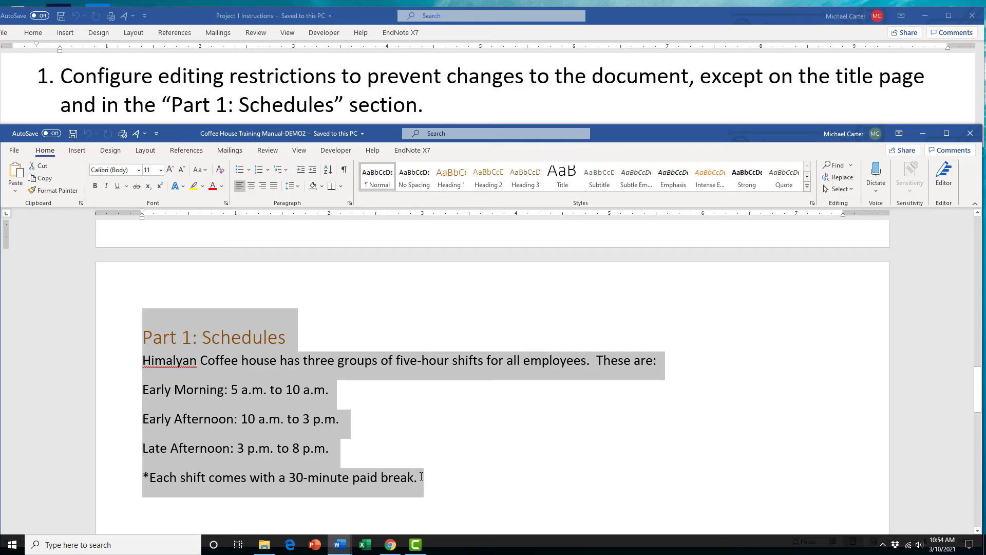
pyautogui.scroll(5, 280, 403)
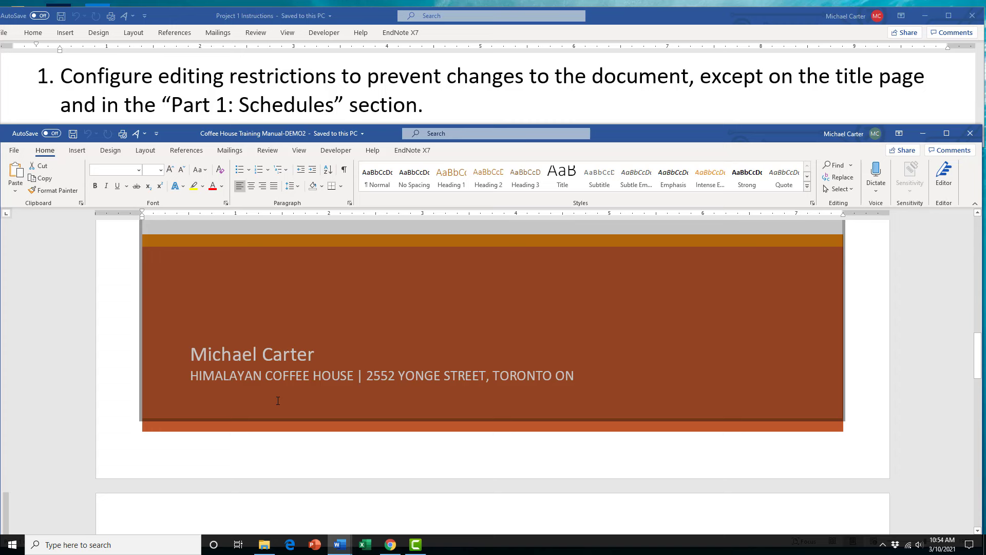
# - Restrict editing of the document to "No changes (Read only)", with an exception for Everyone on the selected parts
pyautogui.click(273, 152)
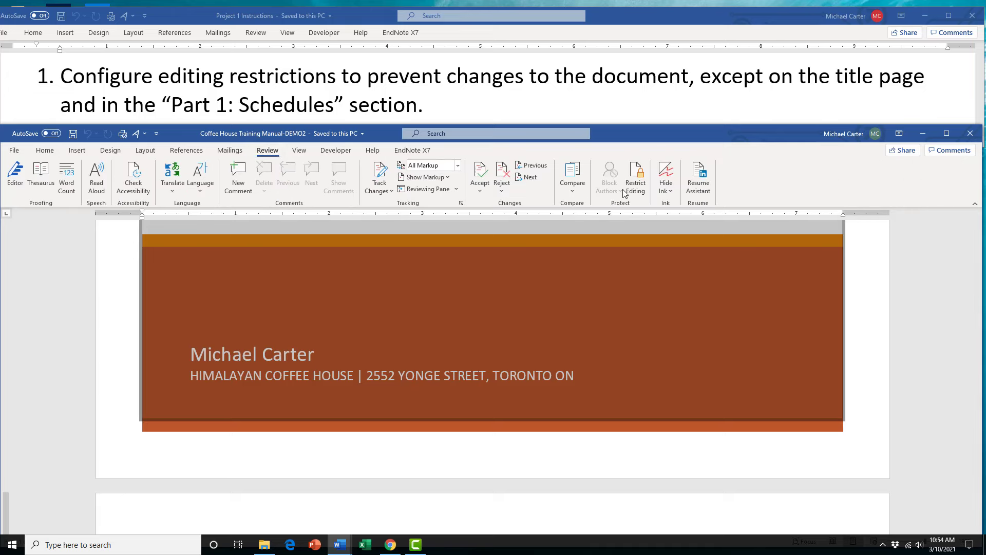
pyautogui.click(640, 192)
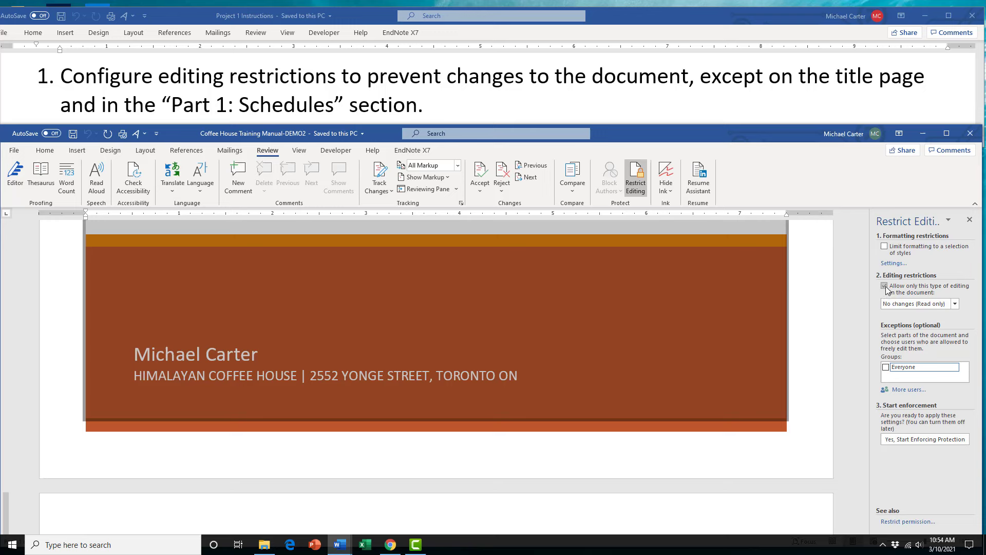
pyautogui.click(955, 304)
pyautogui.click(958, 304)
pyautogui.click(885, 368)
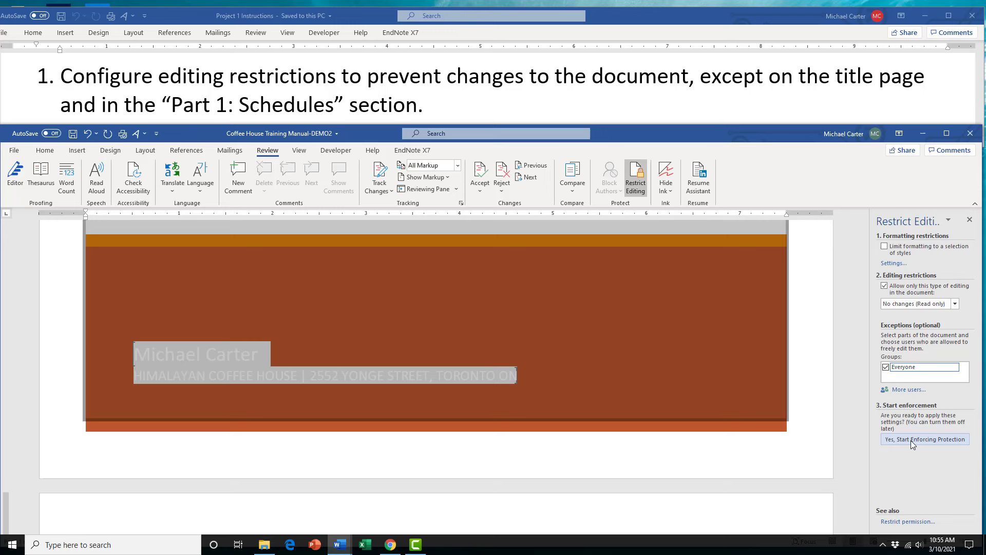
pyautogui.click(969, 220)
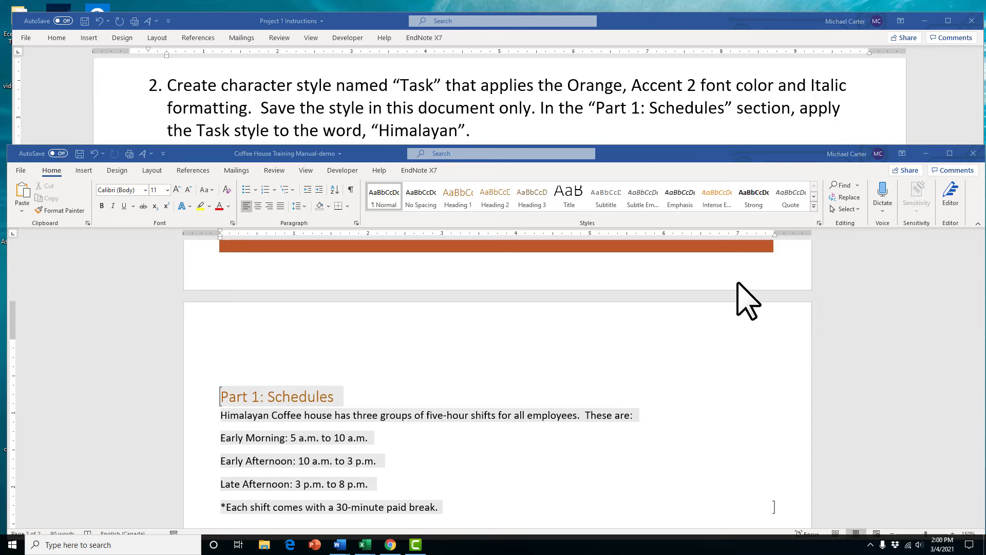
pyautogui.click(815, 206)
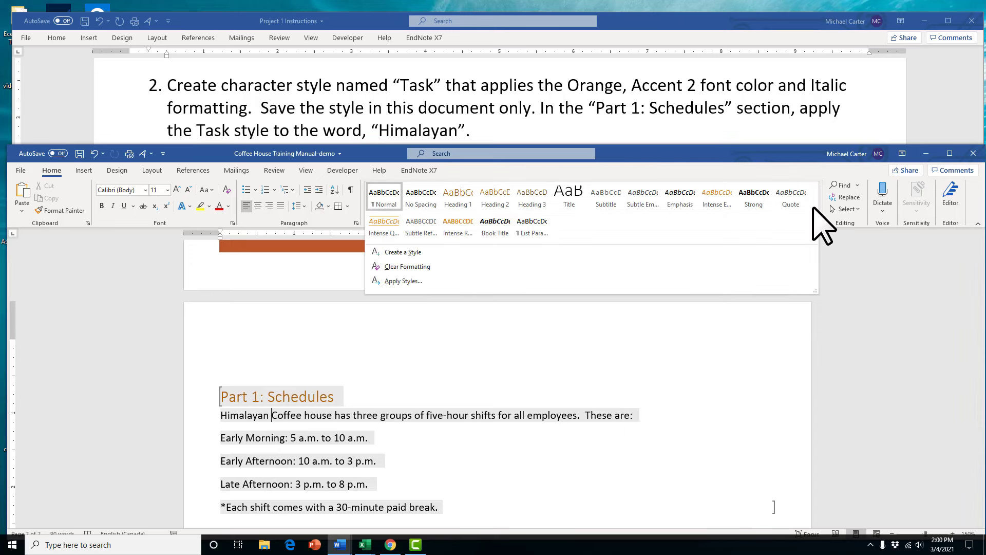
pyautogui.click(823, 224)
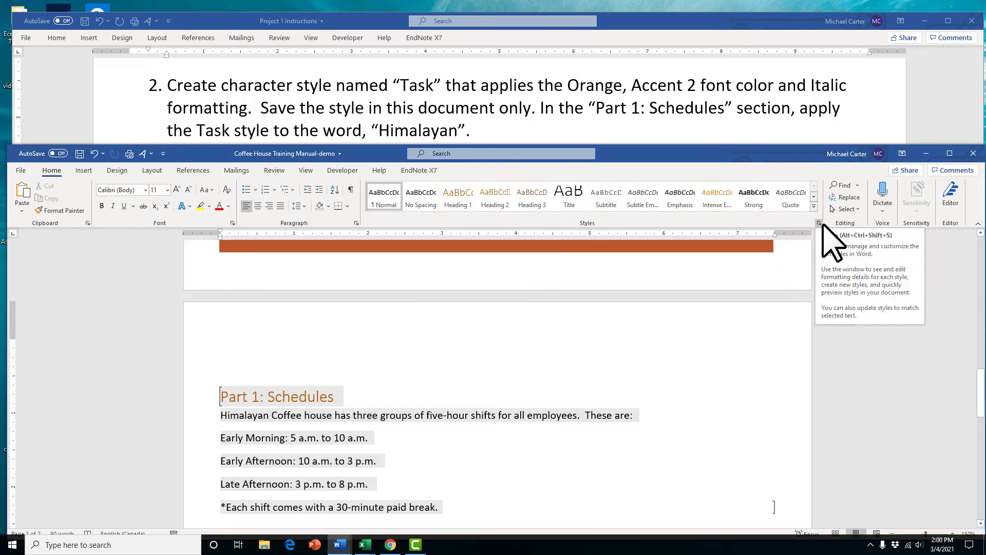
pyautogui.click(819, 223)
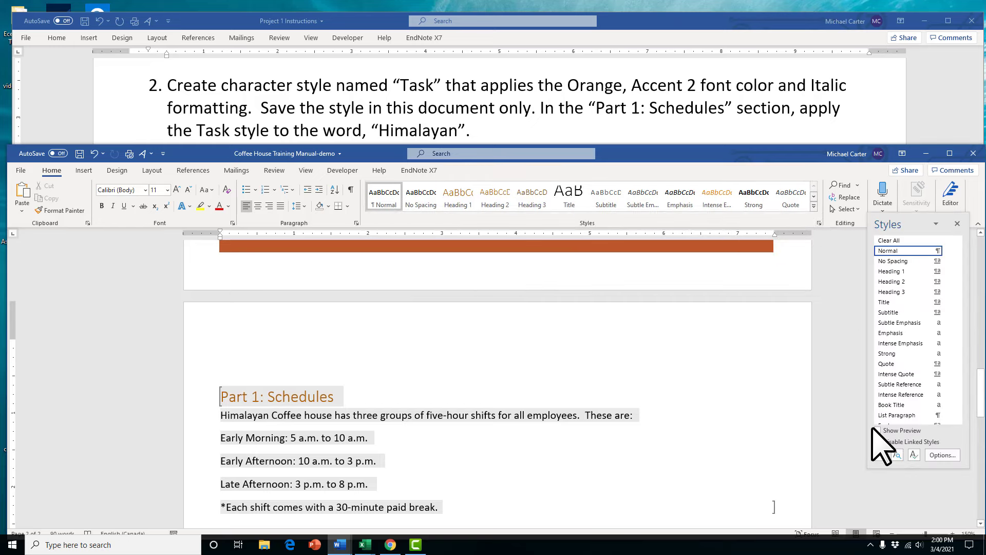
pyautogui.click(880, 455)
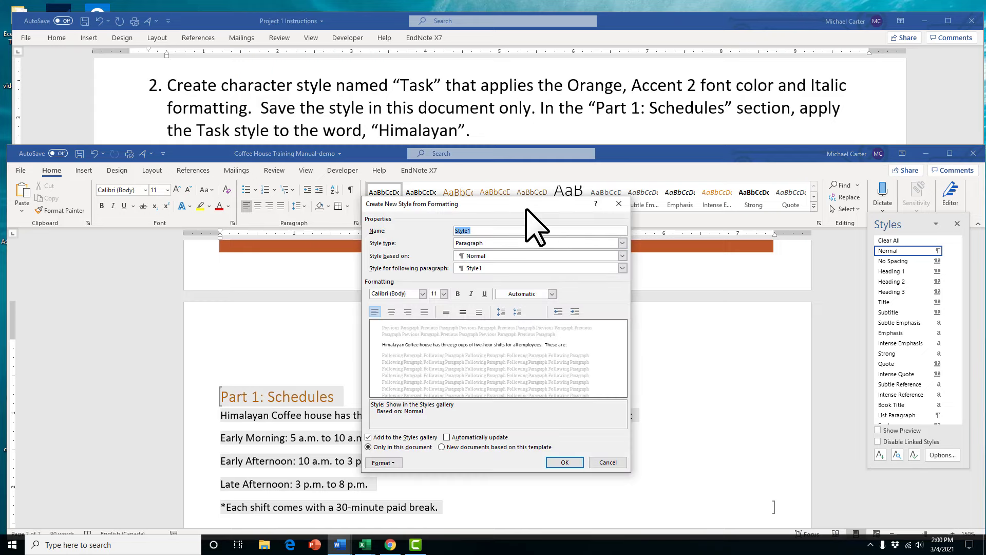
pyautogui.click(619, 204)
pyautogui.click(957, 223)
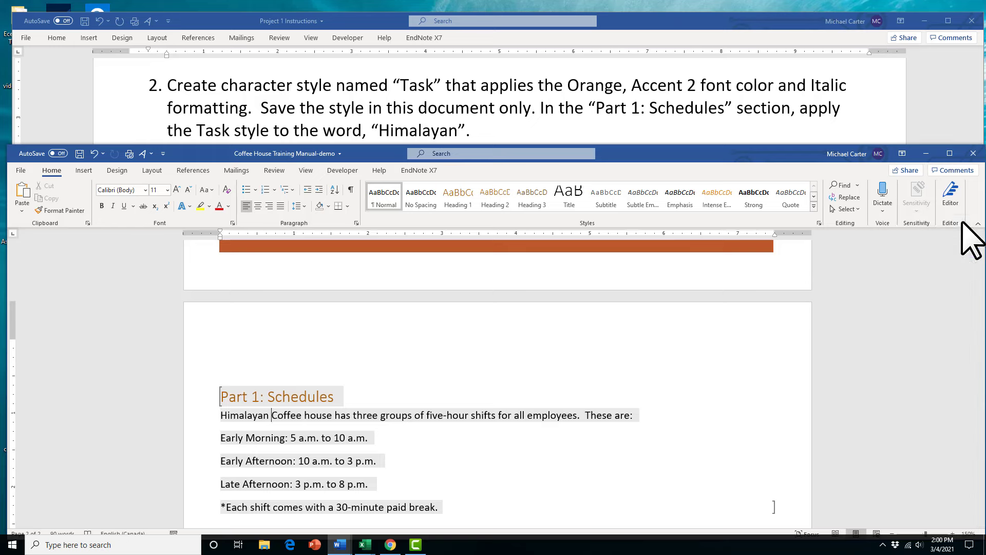
# - Start a new style with the full formatting options and name it "Task"
pyautogui.click(814, 206)
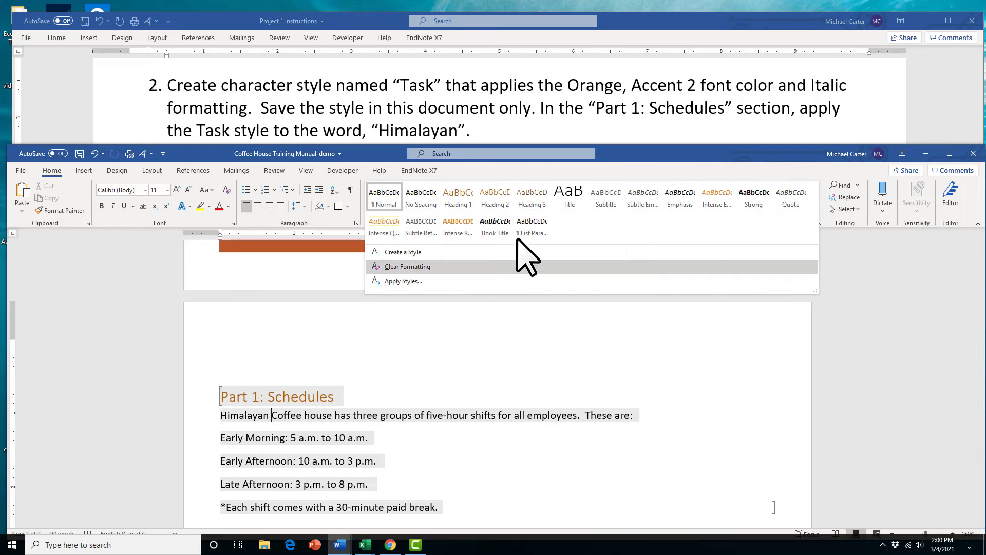
pyautogui.click(408, 252)
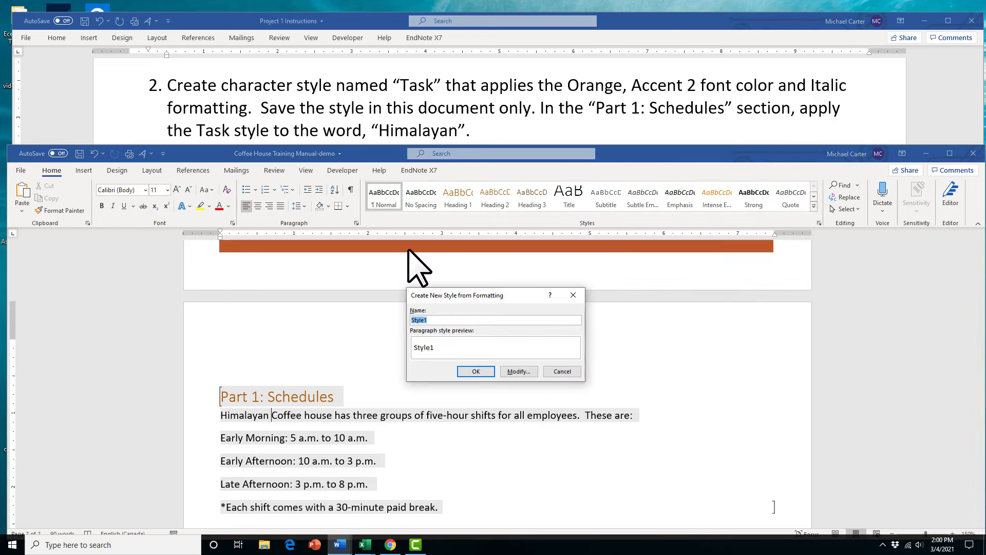
pyautogui.click(519, 371)
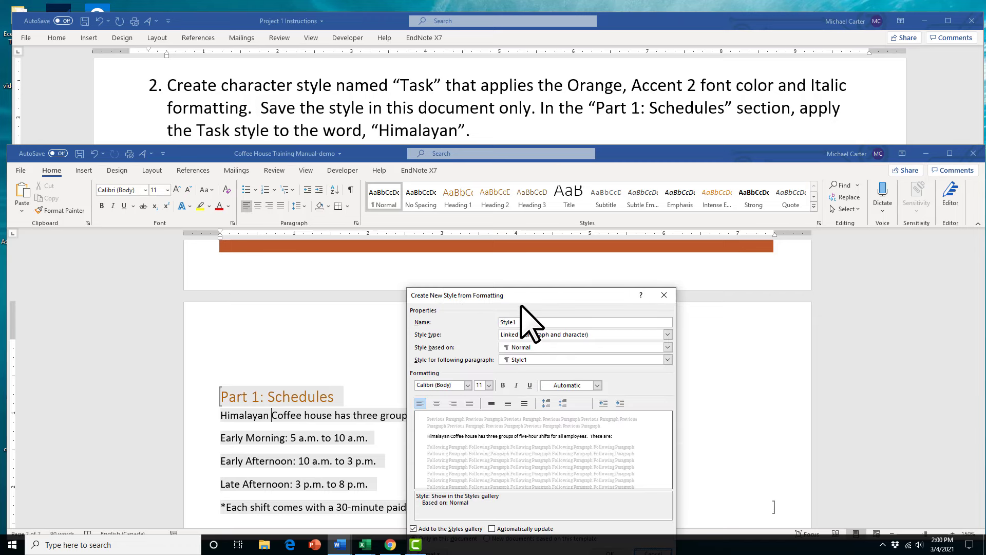
pyautogui.moveTo(531, 294); pyautogui.dragTo(616, 176)
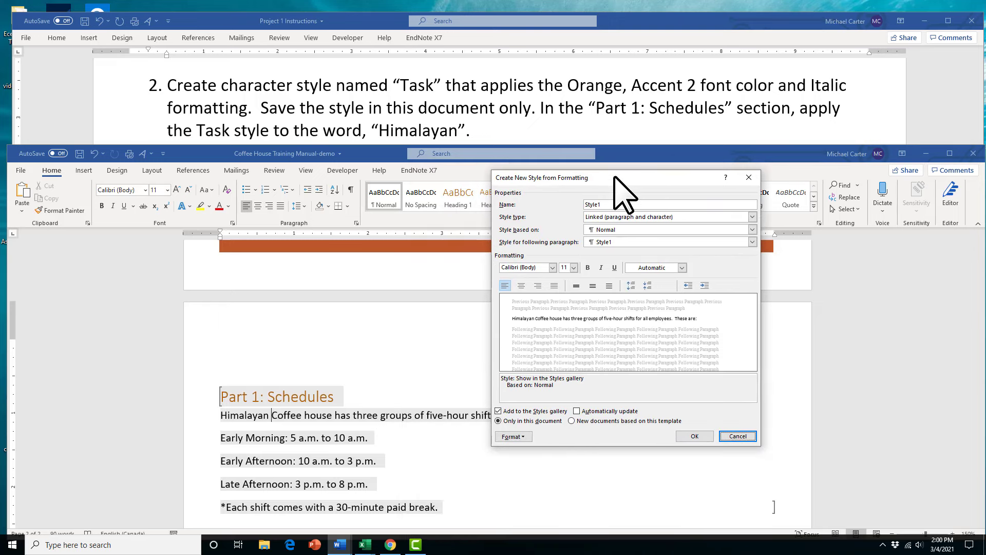
pyautogui.doubleClick(613, 204)
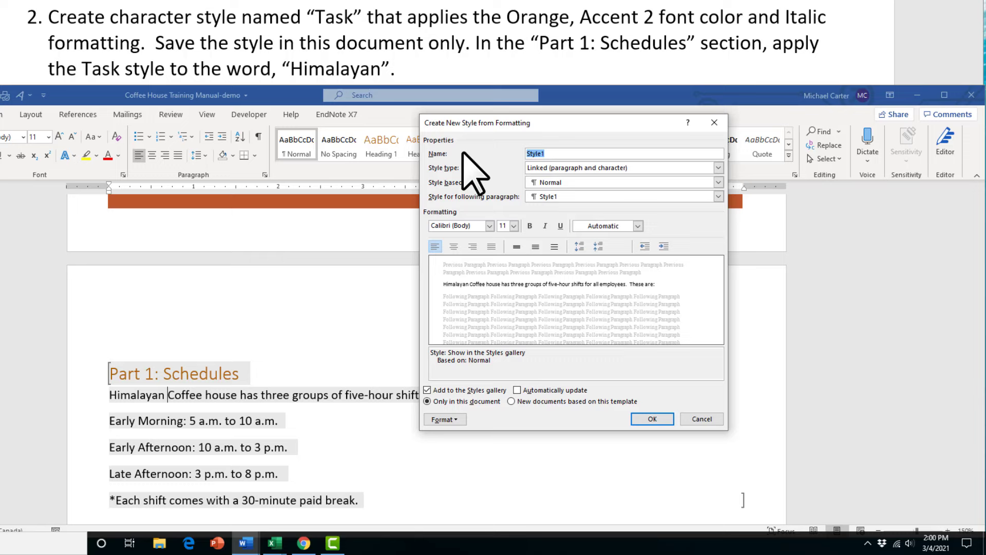
pyautogui.press('BackSpace')
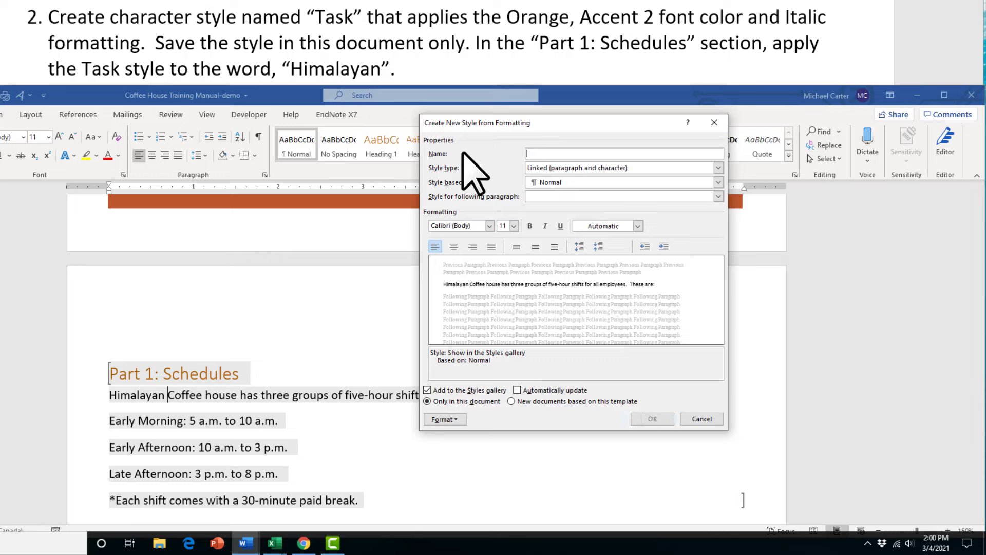
pyautogui.write('Task')
# - Give the Task style italic formatting and the Orange, Accent 2 font color, and save it only in this document
pyautogui.click(545, 226)
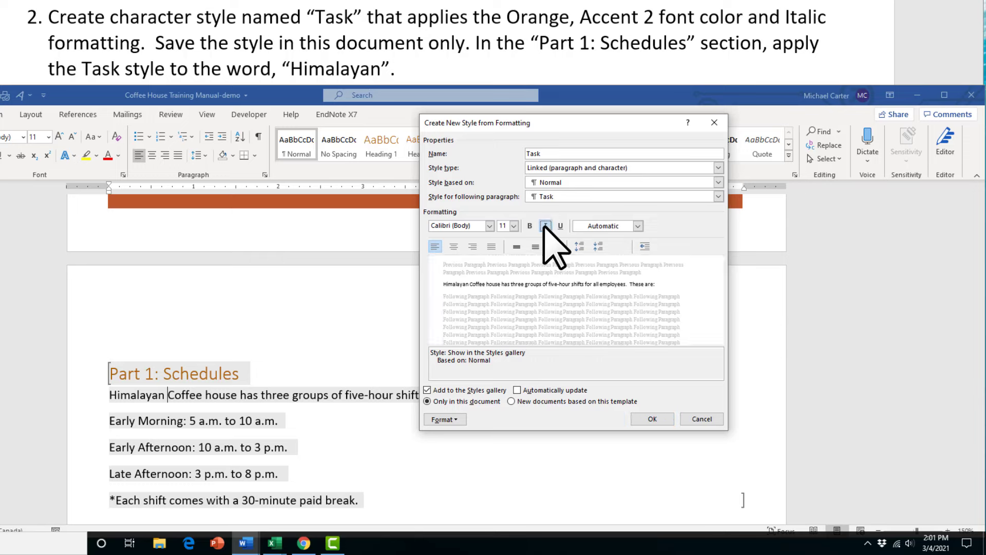
pyautogui.click(638, 226)
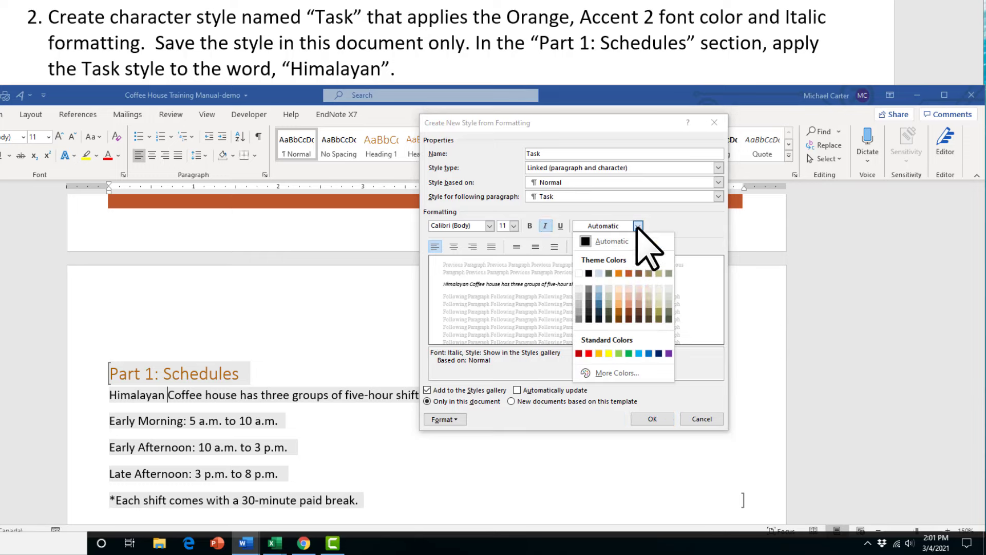
pyautogui.click(629, 273)
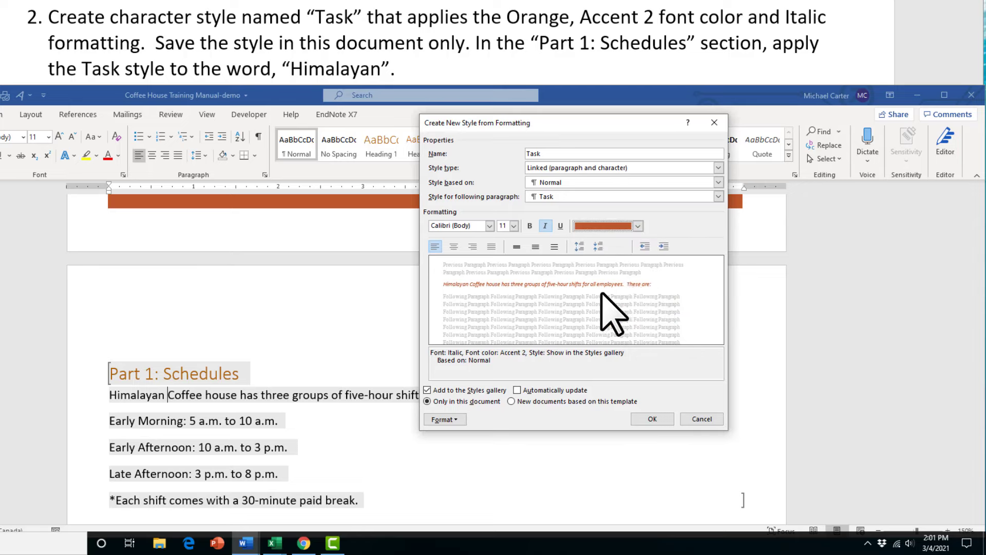
pyautogui.click(440, 403)
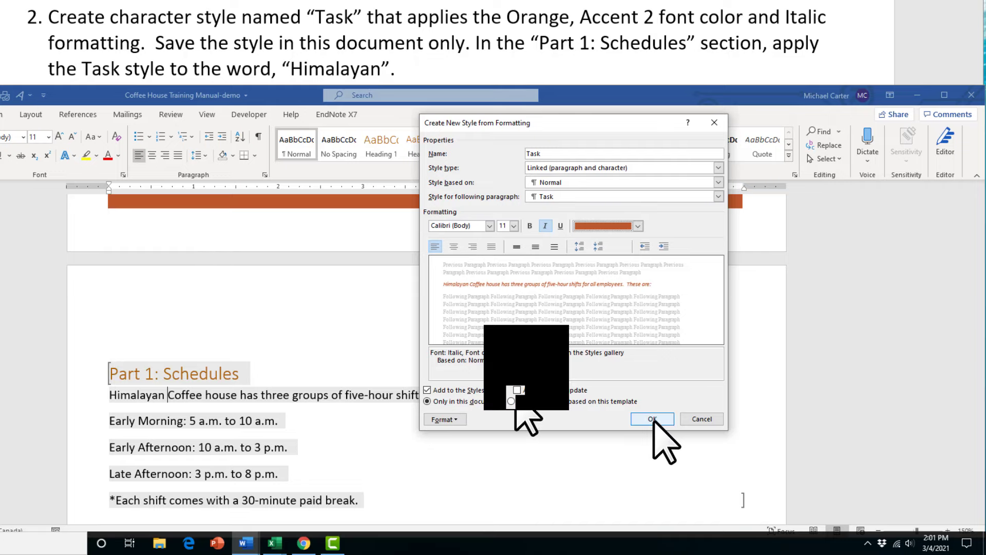
pyautogui.click(653, 418)
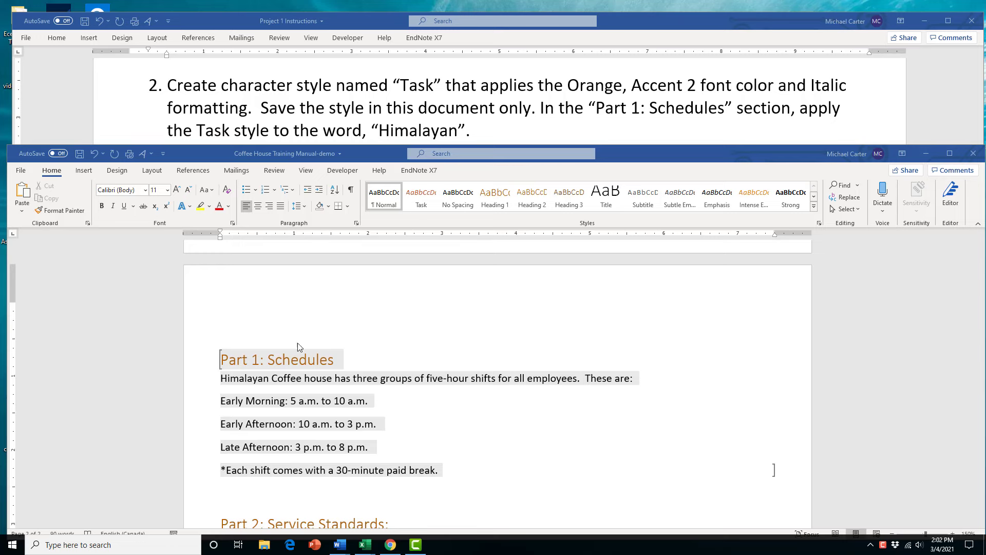
# - Apply the Task style to the word "Himalayan" in the "Part 1: Schedules" section
pyautogui.click(224, 377)
pyautogui.moveTo(223, 377); pyautogui.dragTo(269, 378)
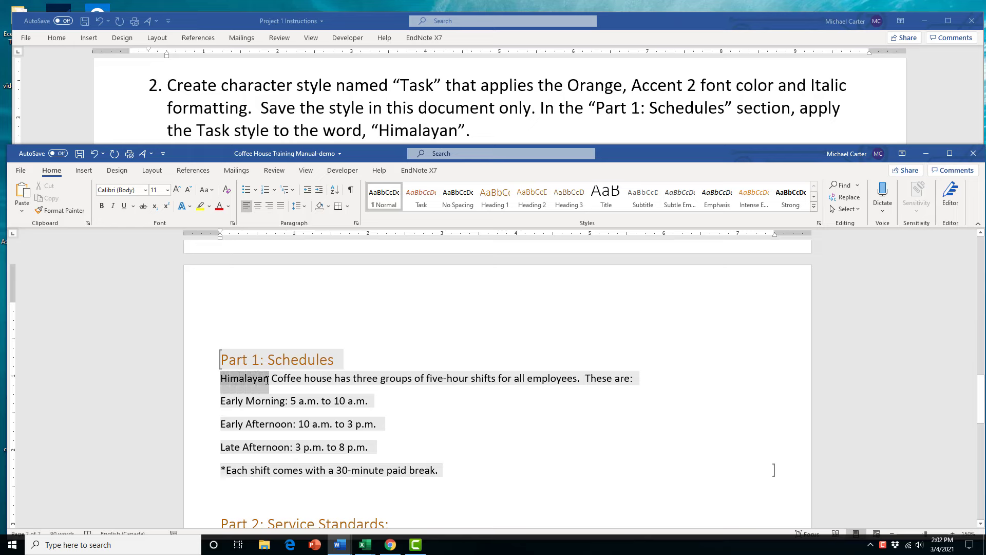
pyautogui.click(423, 205)
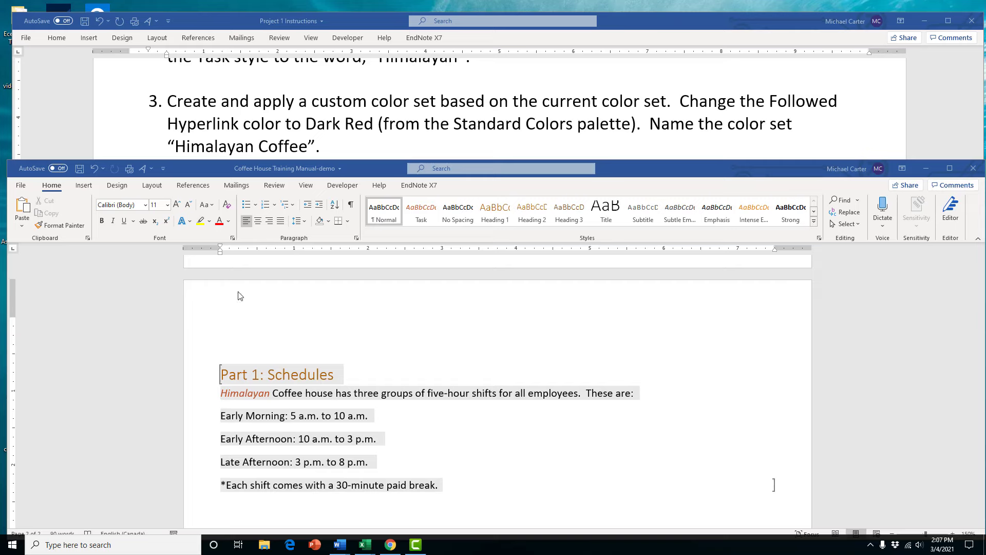
# - Start a custom theme color set from the current colors and set its Followed Hyperlink color to the standard Dark Red
pyautogui.click(116, 186)
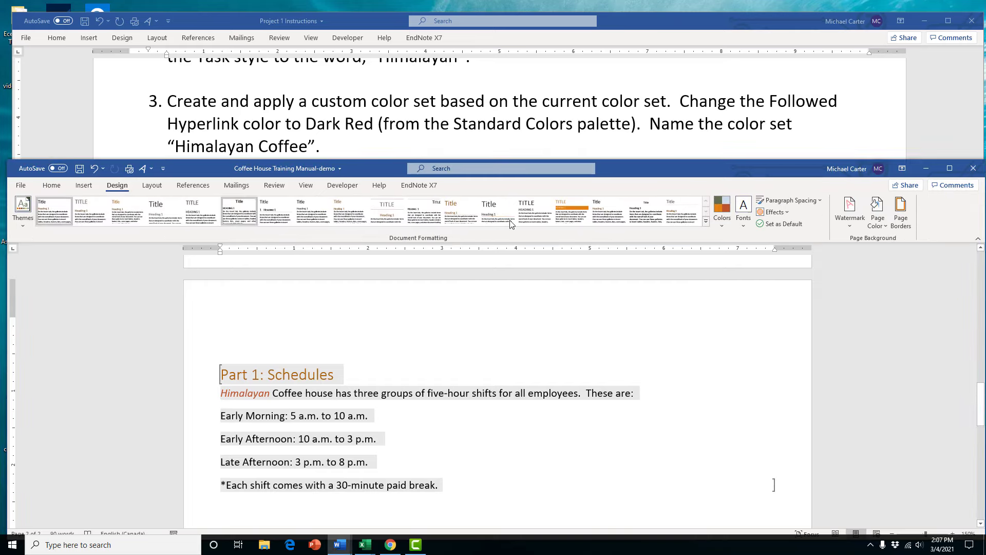
pyautogui.click(723, 225)
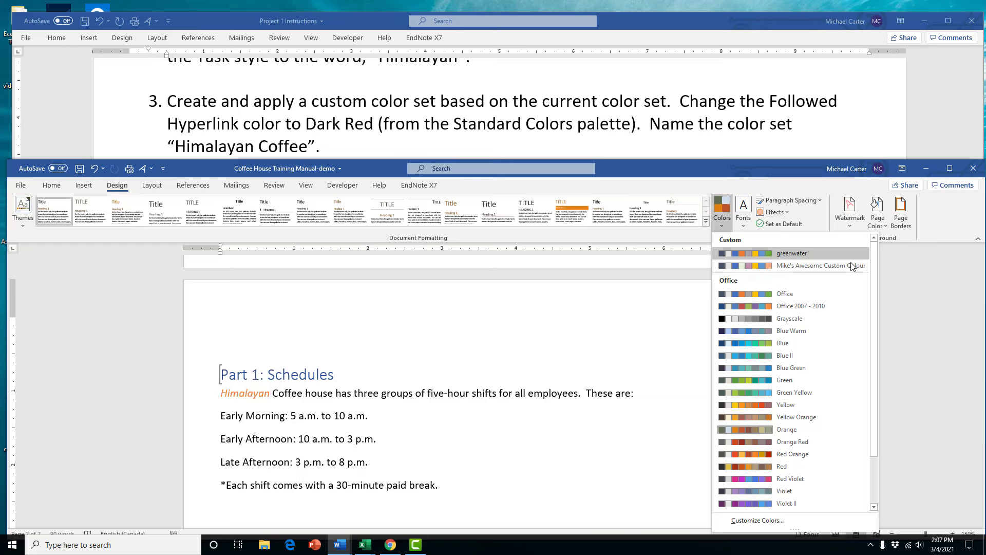
pyautogui.click(786, 520)
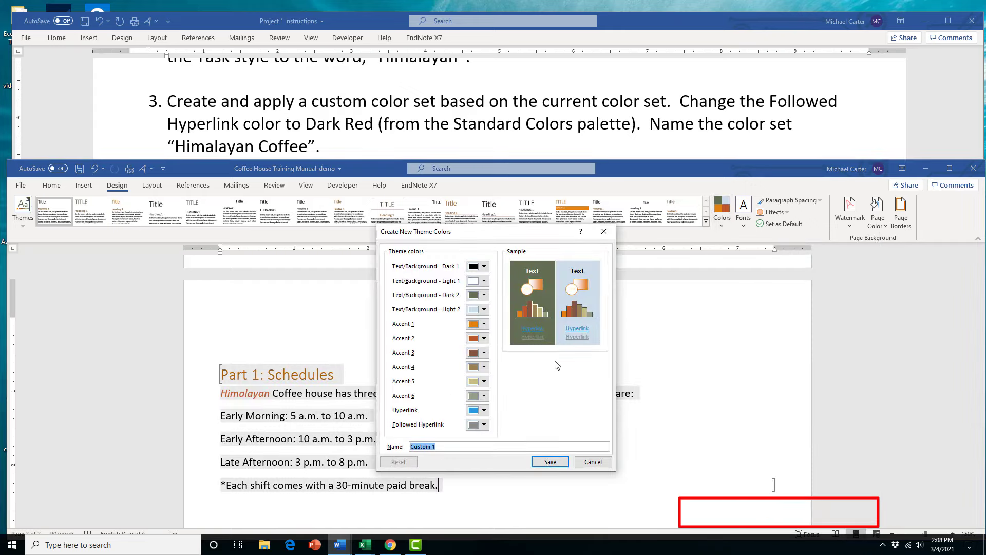
pyautogui.moveTo(501, 238); pyautogui.dragTo(580, 209)
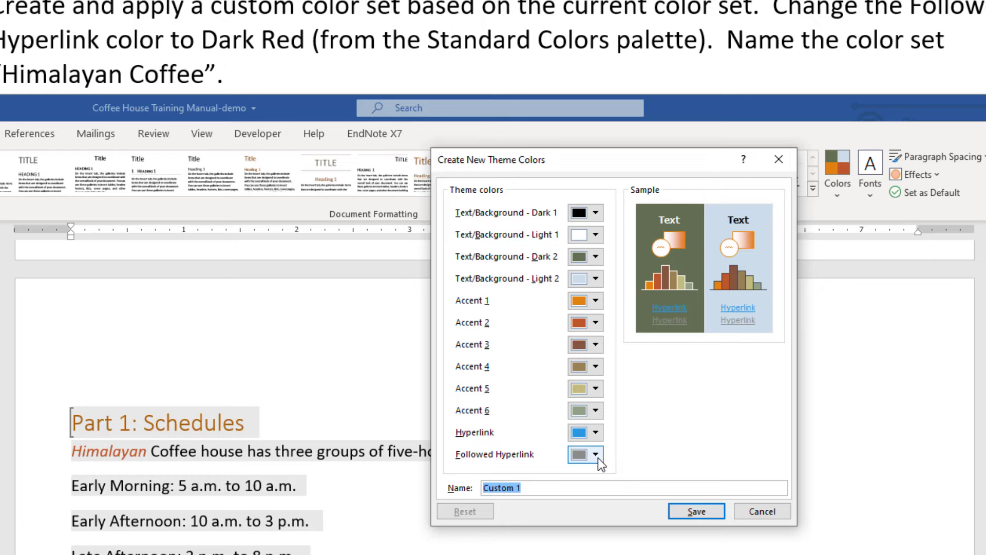
pyautogui.click(596, 455)
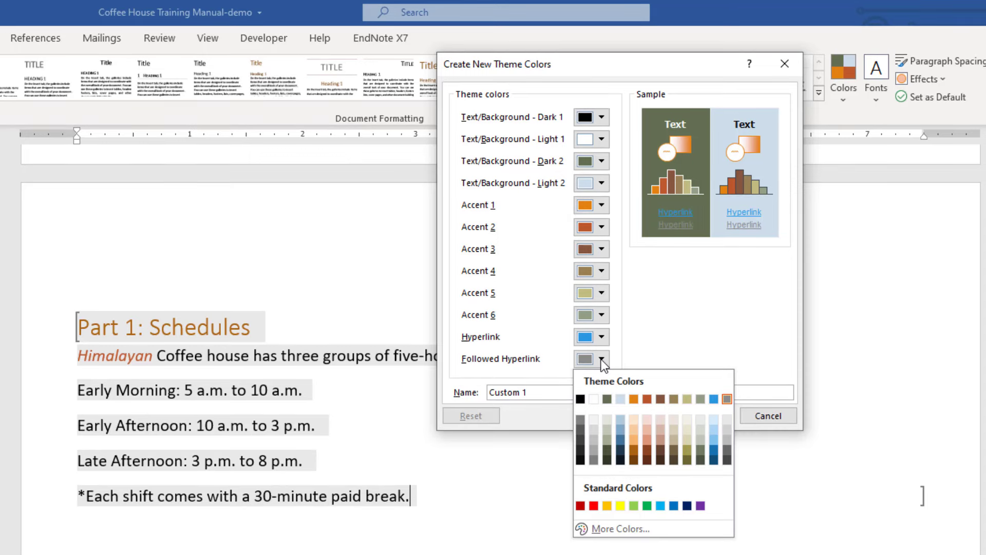
pyautogui.click(581, 505)
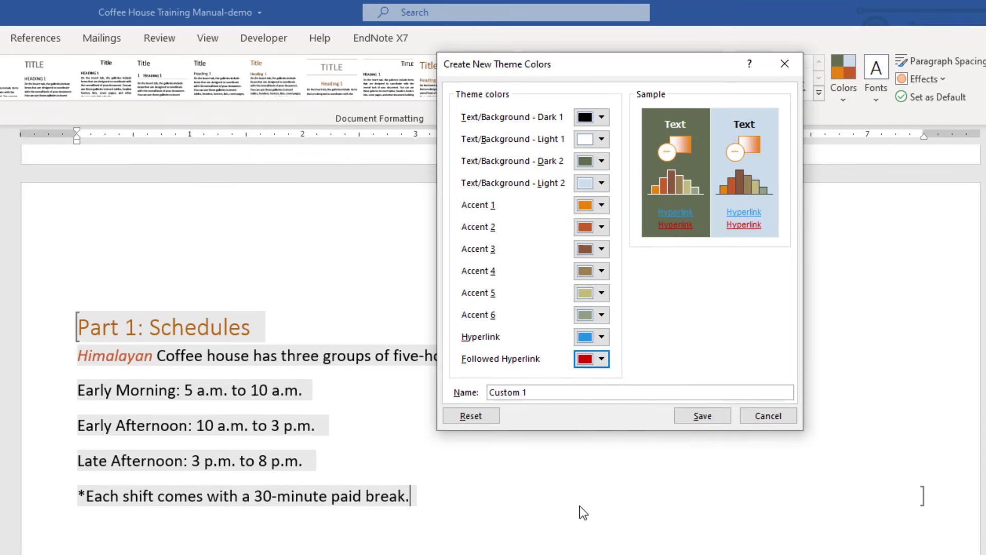
# - Name the custom color set "Himalayan Coffee", reusing the name from the instructions document, and save it
pyautogui.moveTo(540, 392); pyautogui.dragTo(459, 379)
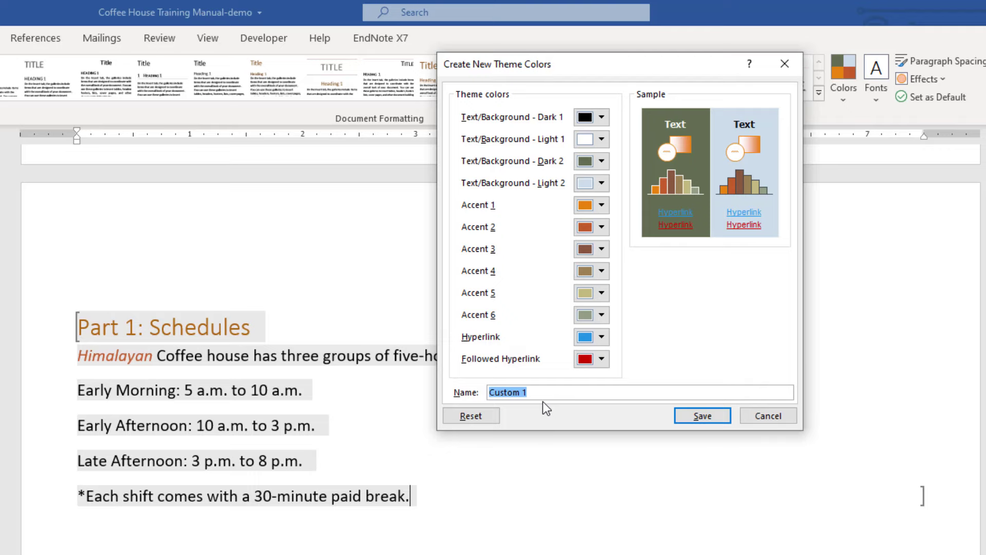
pyautogui.press('BackSpace')
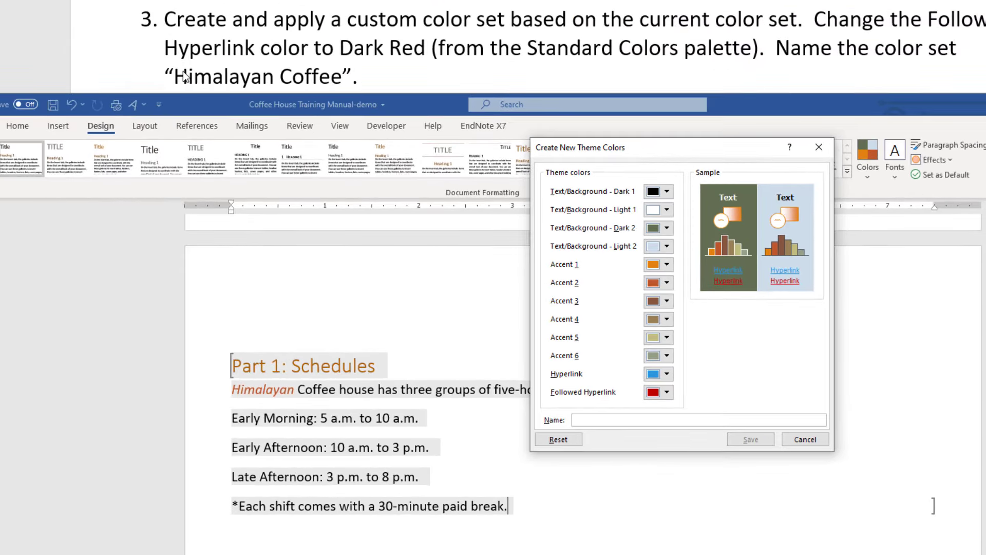
pyautogui.click(184, 76)
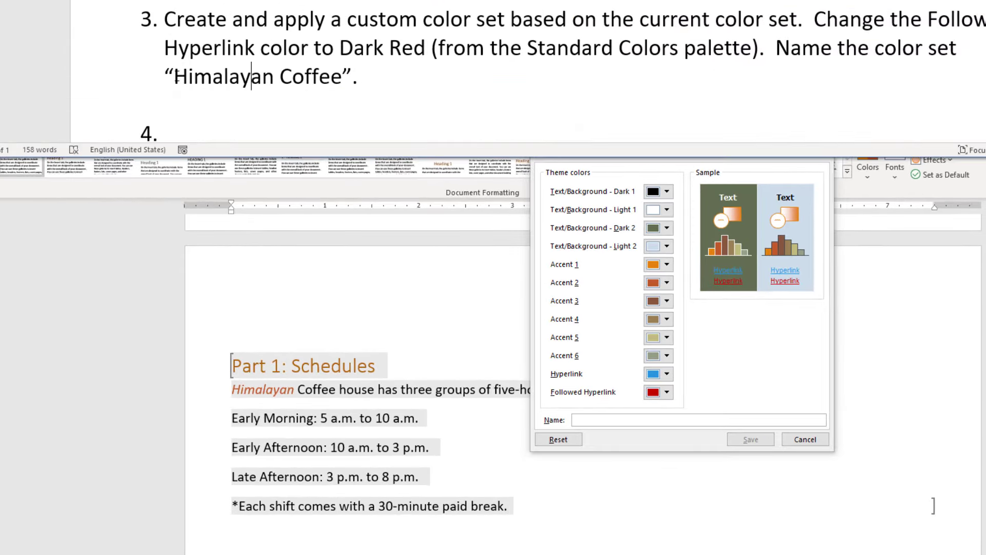
pyautogui.moveTo(174, 76); pyautogui.dragTo(336, 82)
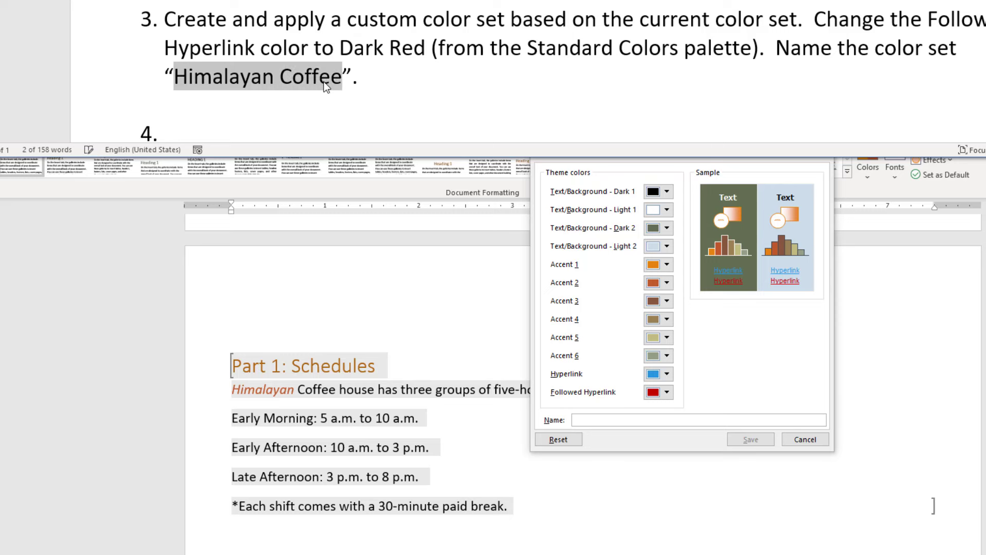
pyautogui.rightClick(323, 82)
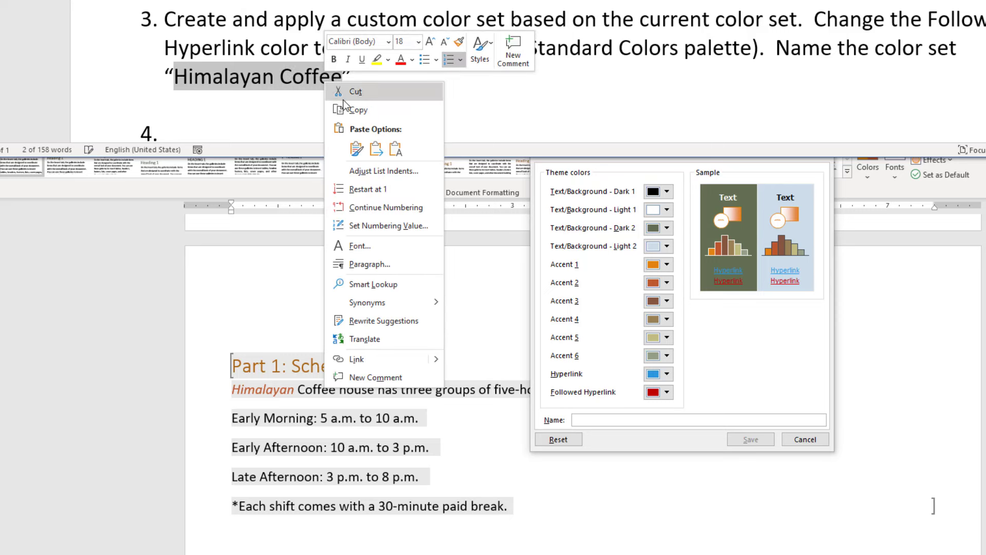
pyautogui.click(358, 110)
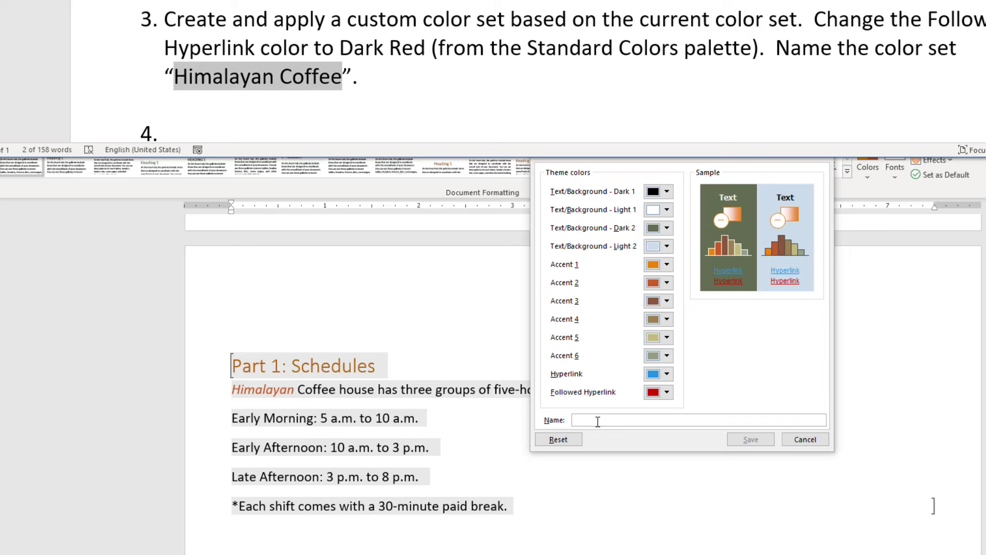
pyautogui.click(598, 420)
pyautogui.rightClick(598, 421)
pyautogui.click(617, 463)
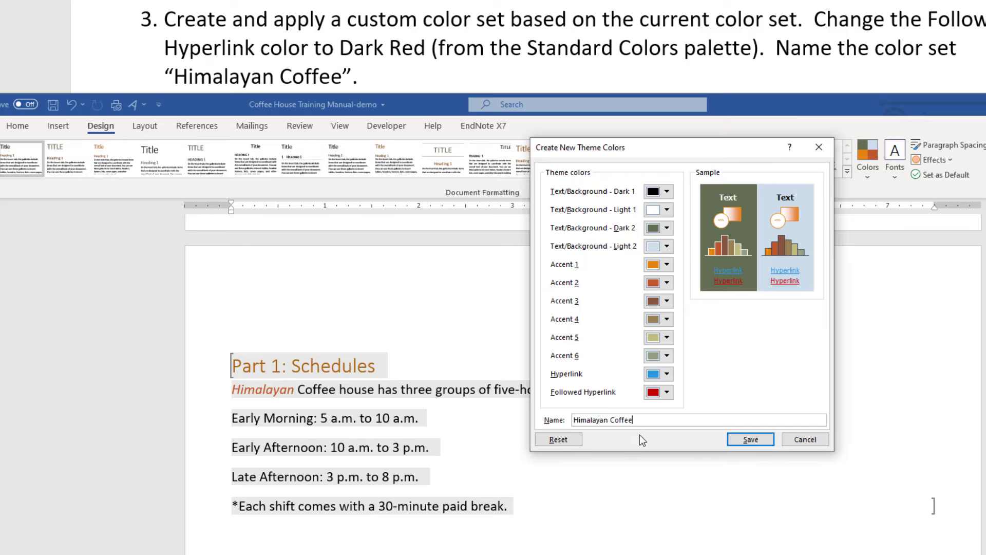
pyautogui.click(751, 441)
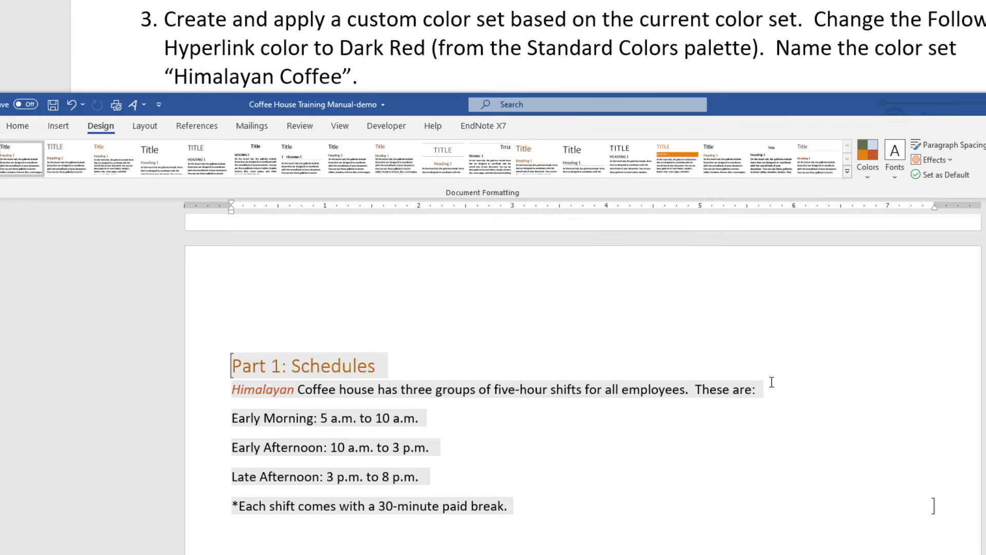
# - Select the entire training manual and apply the custom Himalayan Coffee color set to it
pyautogui.click(869, 175)
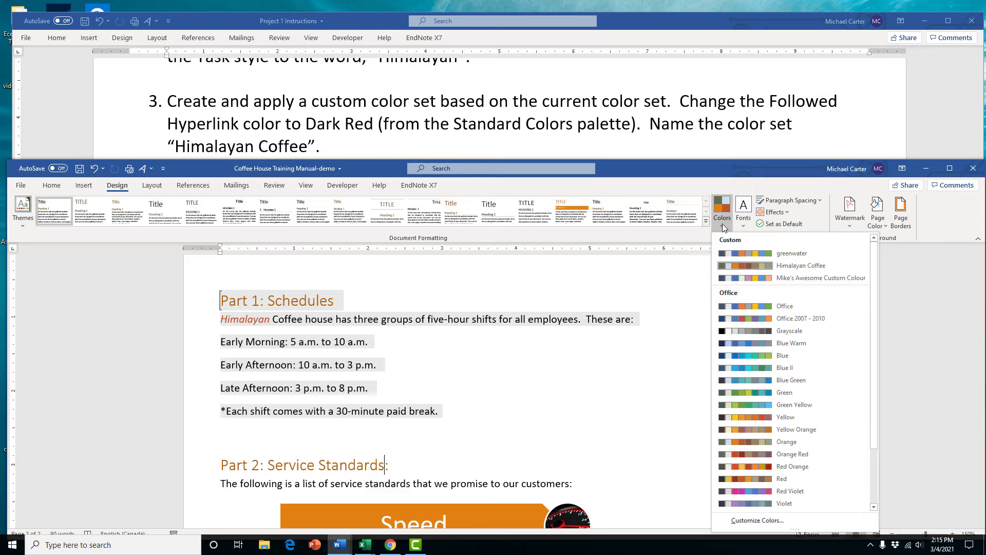
pyautogui.click(387, 467)
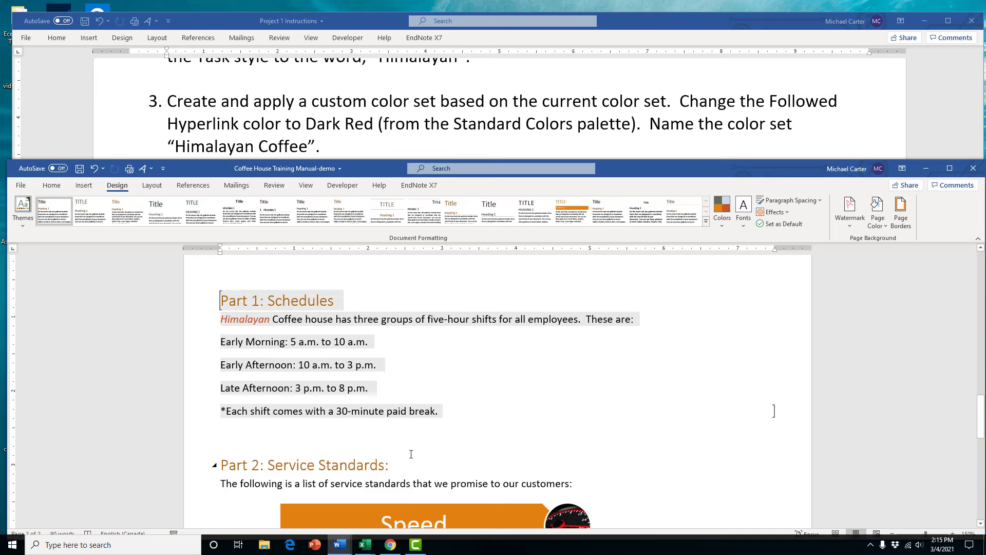
pyautogui.hotkey('ctrl', 'a')
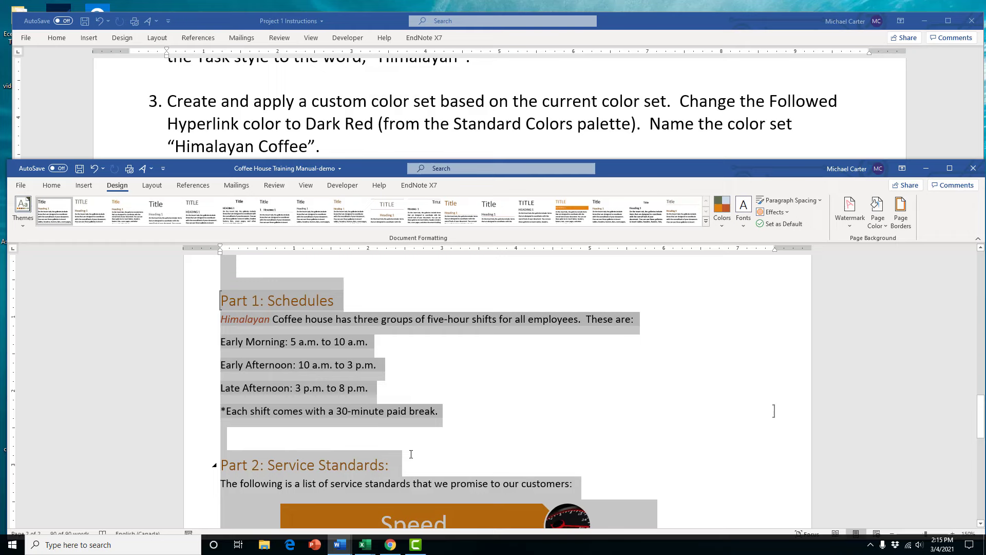
pyautogui.click(726, 224)
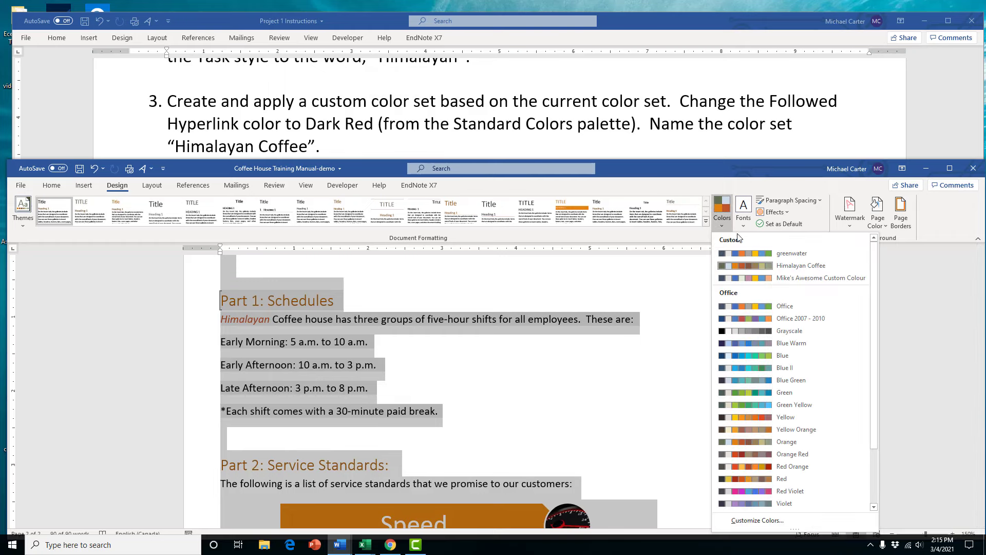
pyautogui.click(799, 267)
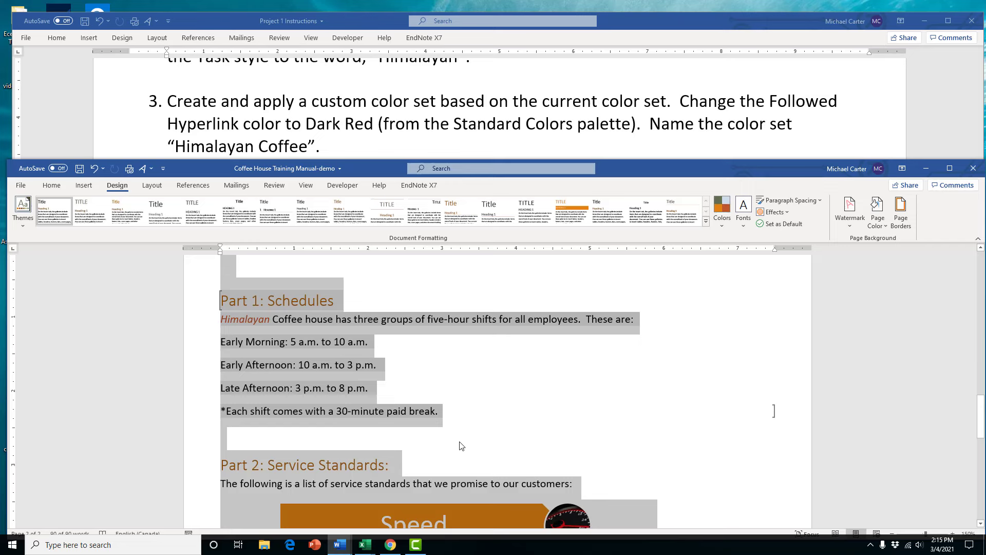
pyautogui.click(450, 413)
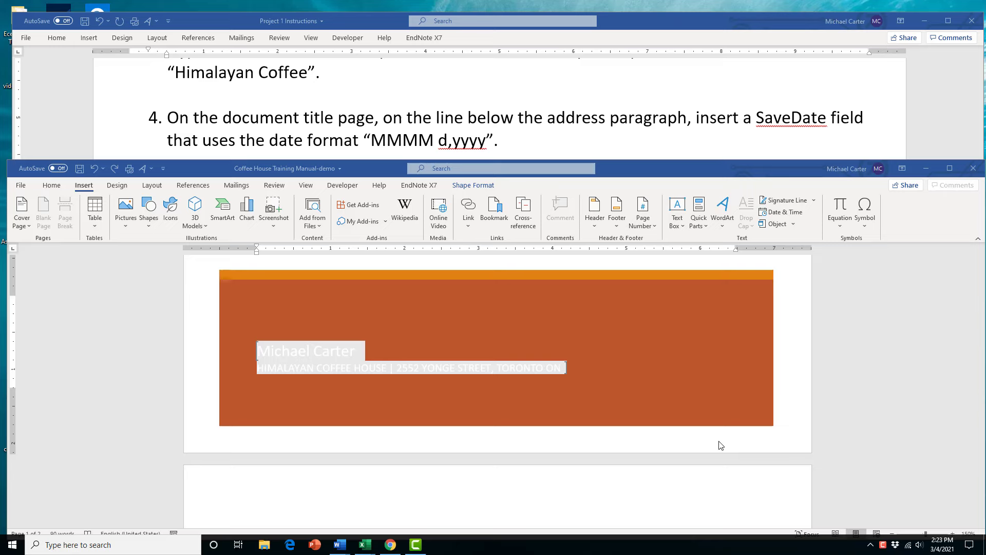
# - Add an empty line below the address paragraph on the title page and start inserting a field there
pyautogui.click(571, 370)
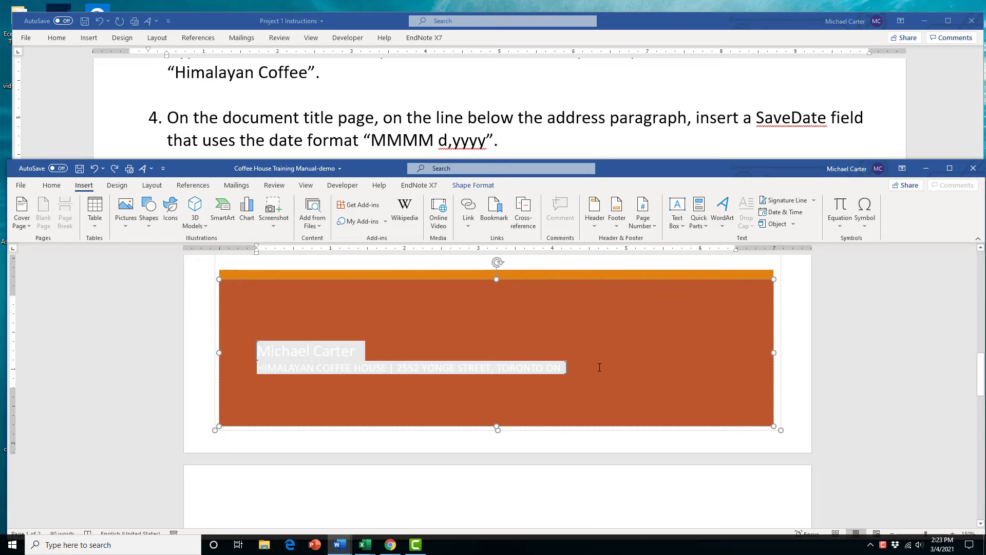
pyautogui.moveTo(600, 367); pyautogui.dragTo(258, 369)
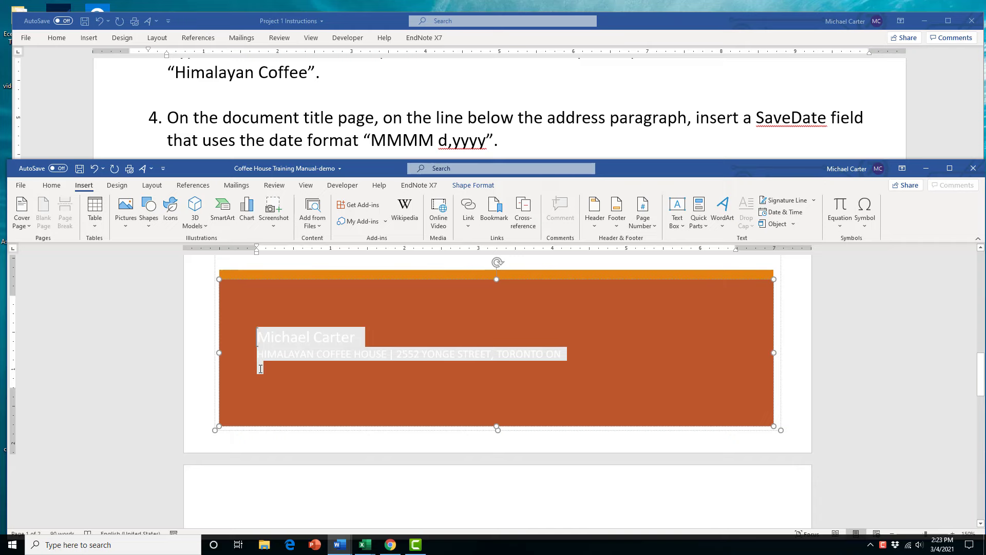
pyautogui.doubleClick(91, 189)
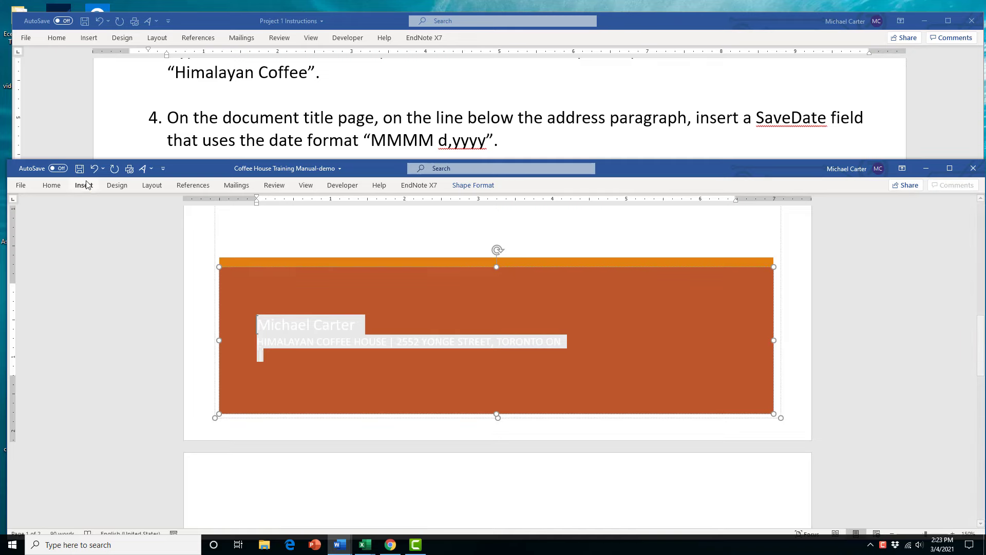
pyautogui.click(86, 185)
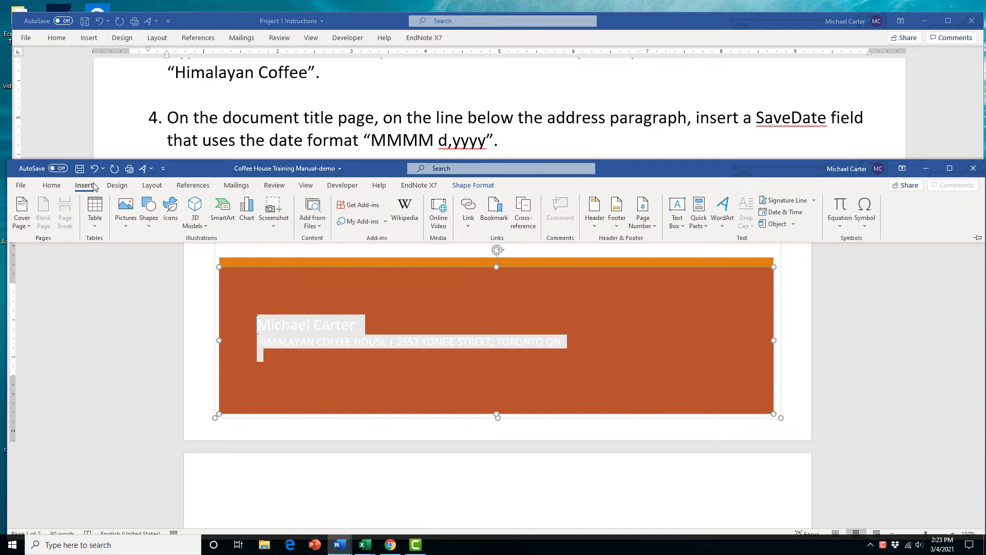
pyautogui.click(706, 227)
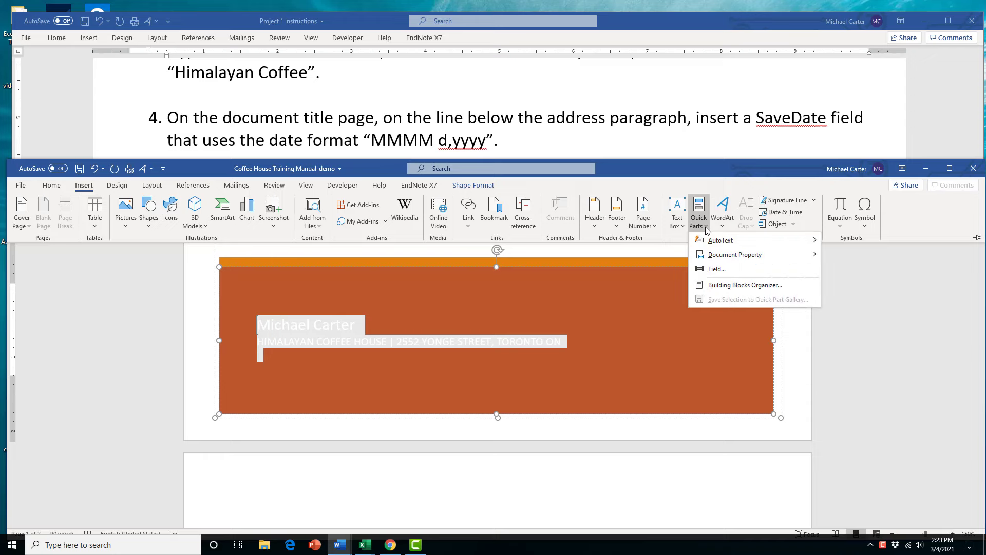
pyautogui.click(732, 270)
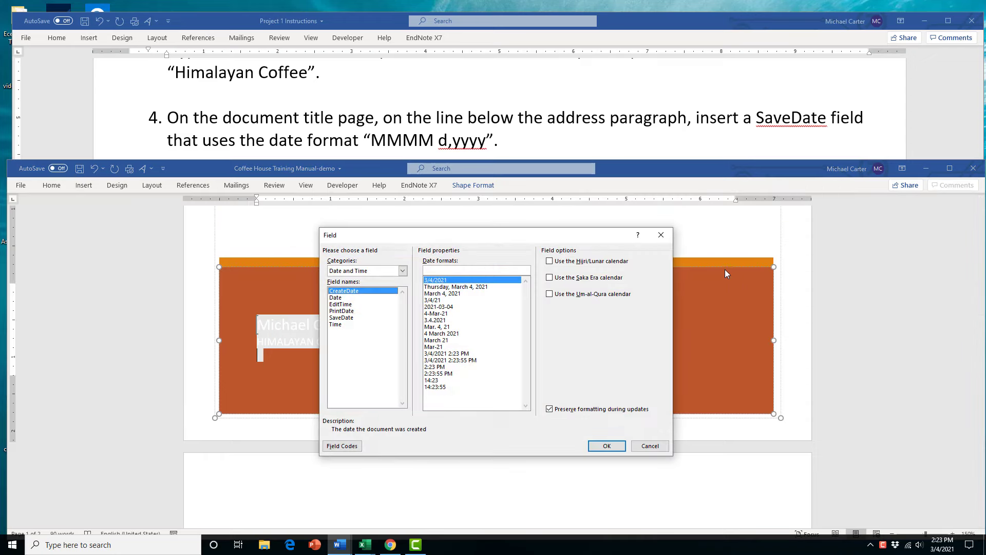
# - Insert the SaveDate field from the Date and Time category, using the date format "MMMM d, yyyy"
pyautogui.click(404, 272)
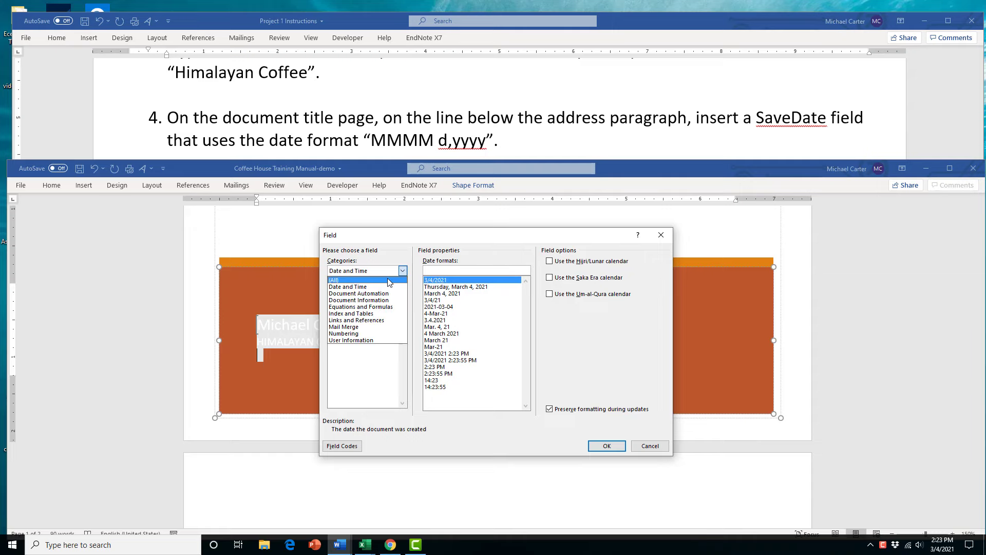
pyautogui.click(387, 280)
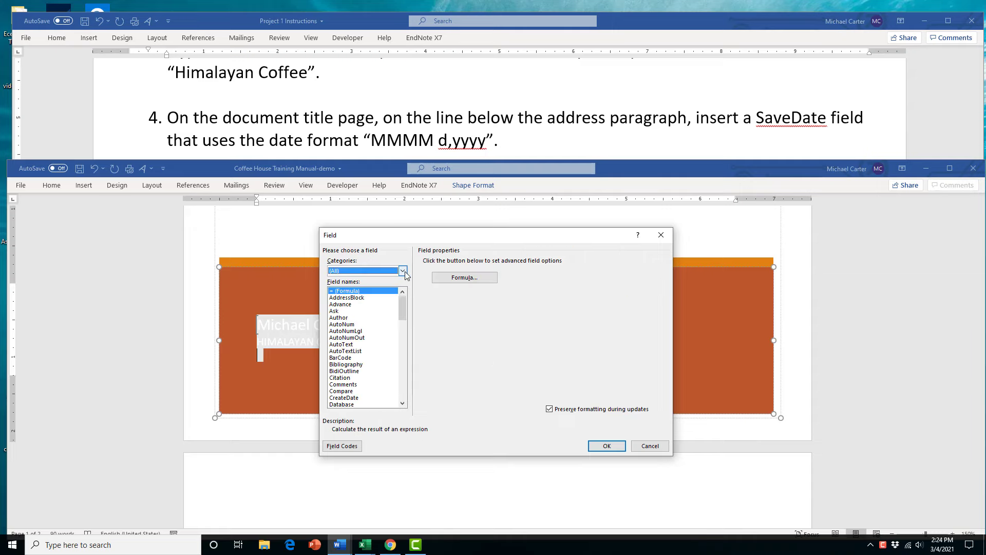
pyautogui.click(404, 272)
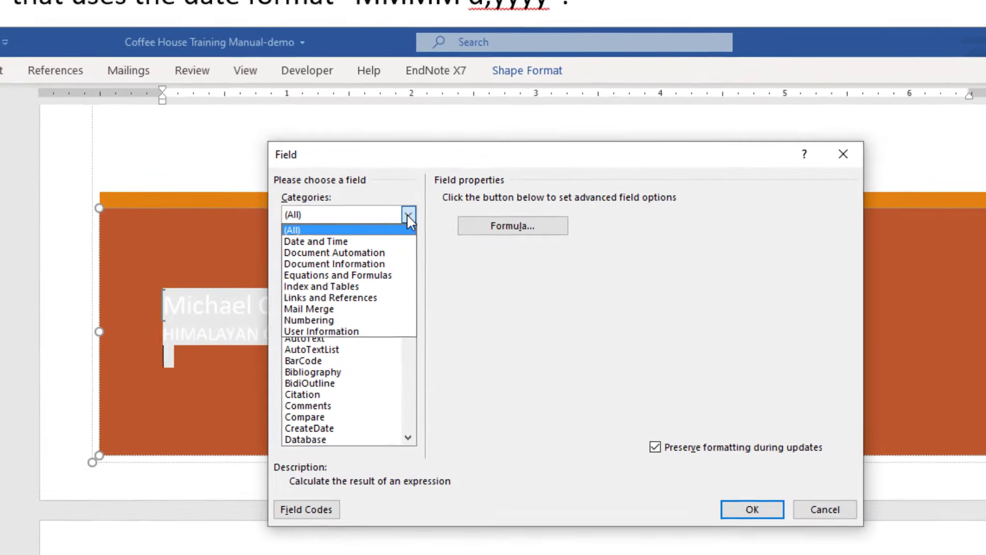
pyautogui.click(378, 242)
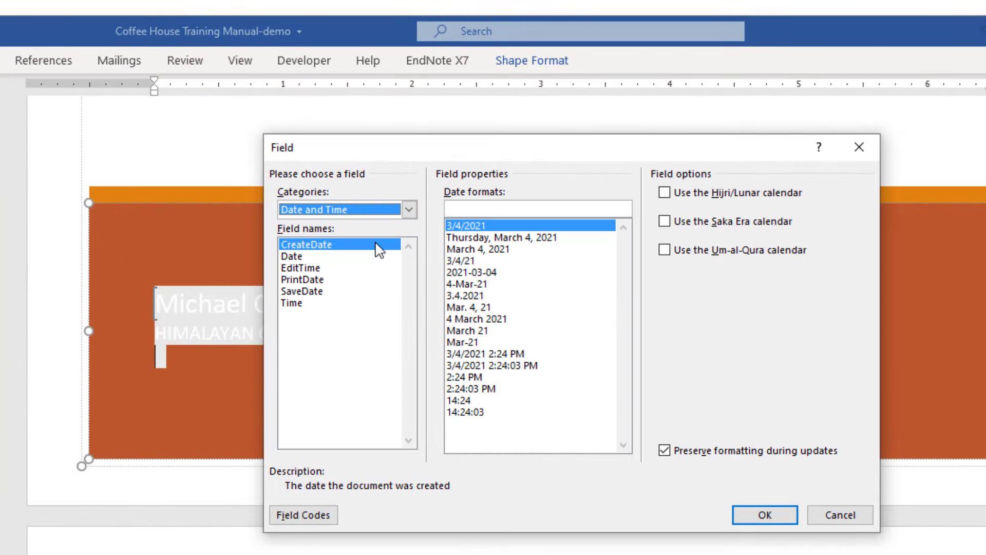
pyautogui.click(307, 292)
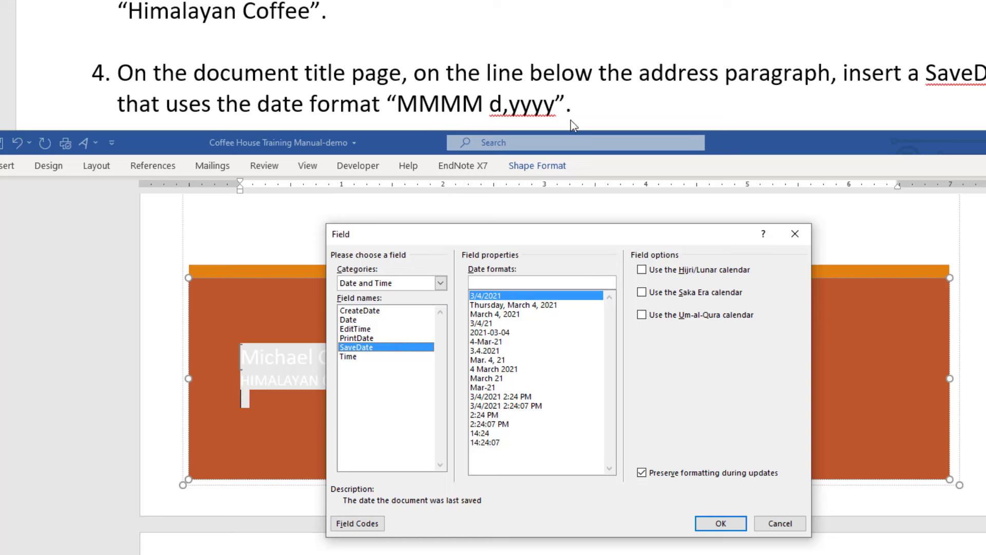
pyautogui.click(518, 316)
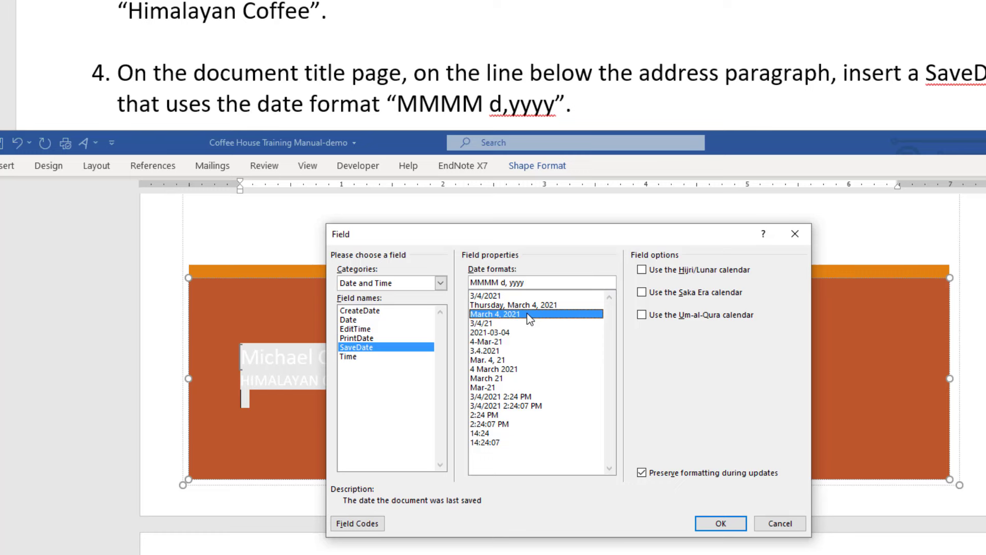
pyautogui.click(720, 529)
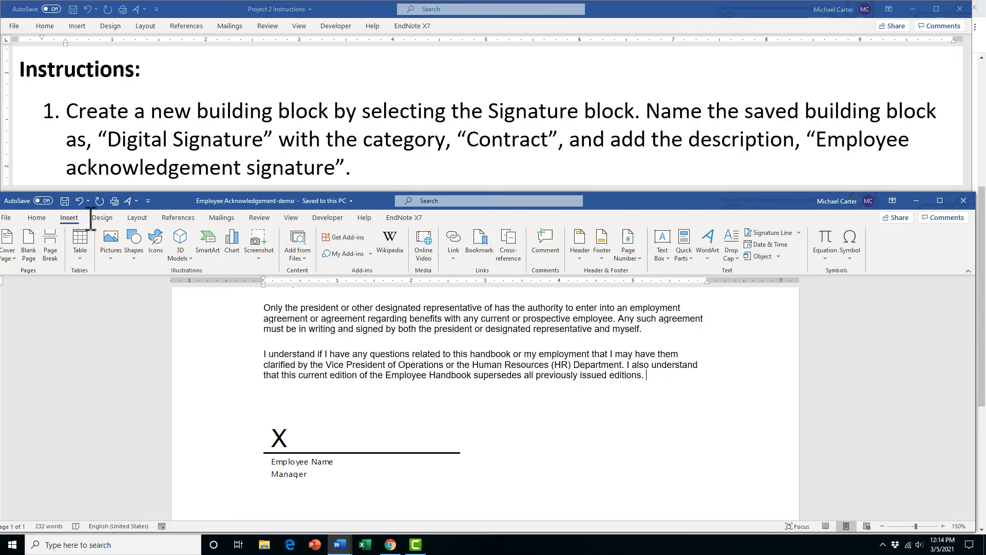
# - Select the signature block in the Employee Acknowledgement document and start saving it to the Quick Part gallery
pyautogui.click(687, 260)
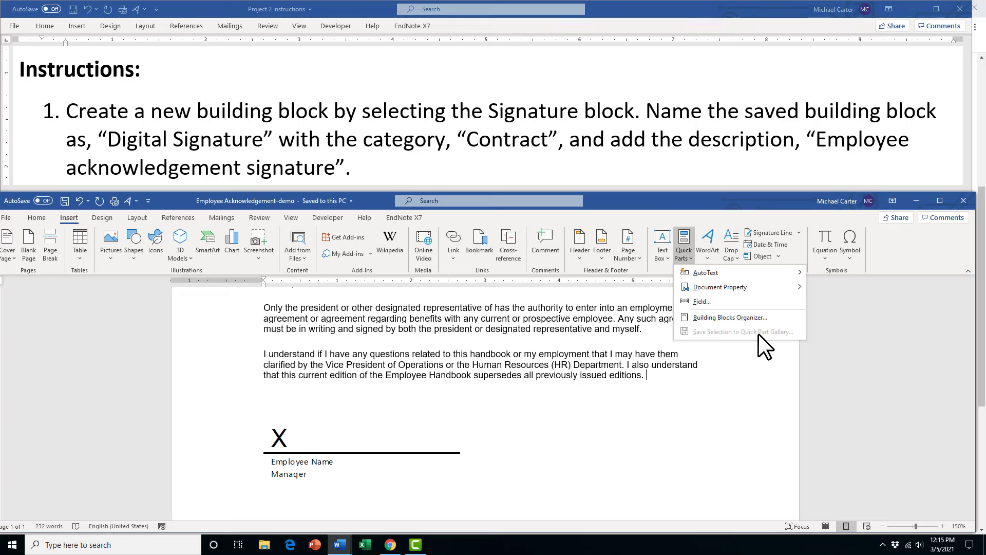
pyautogui.moveTo(655, 372)
pyautogui.mouseDown()
pyautogui.moveTo(602, 370)
pyautogui.moveTo(652, 380)
pyautogui.mouseUp()
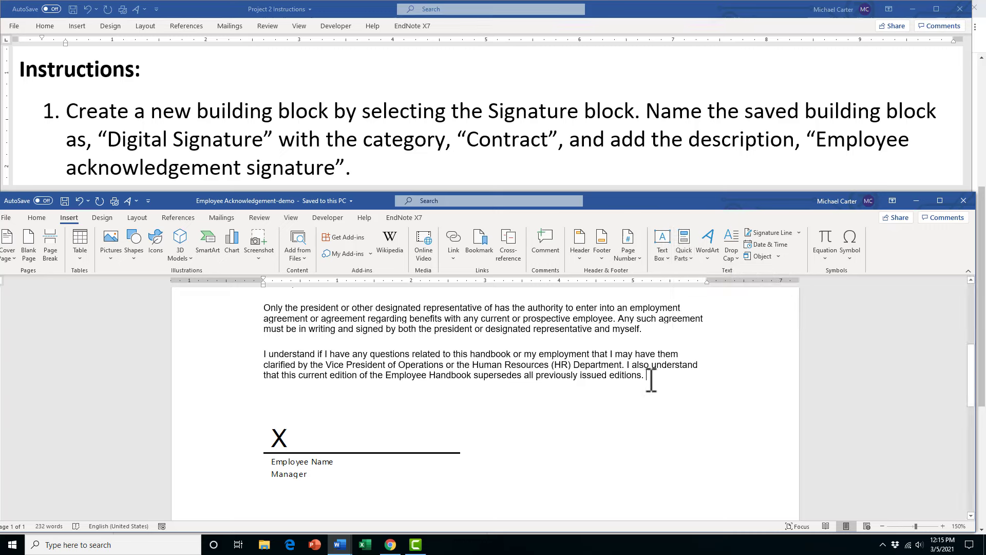
pyautogui.click(430, 446)
pyautogui.click(423, 394)
pyautogui.click(413, 450)
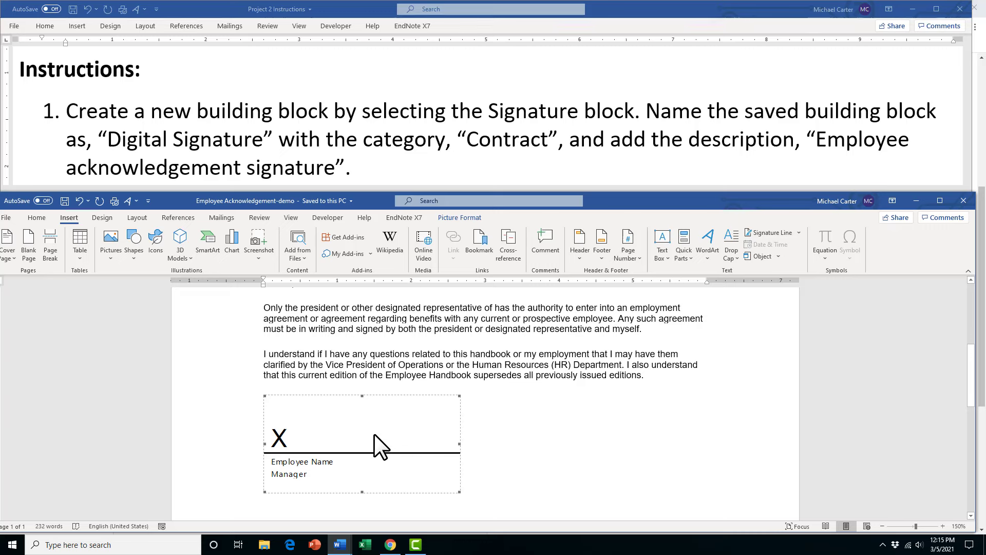
pyautogui.click(683, 258)
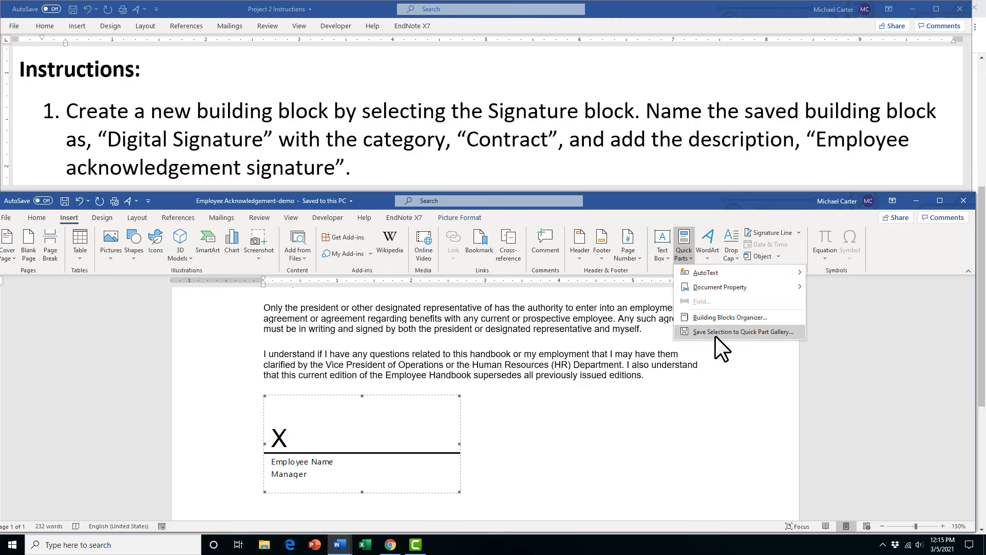
pyautogui.click(741, 332)
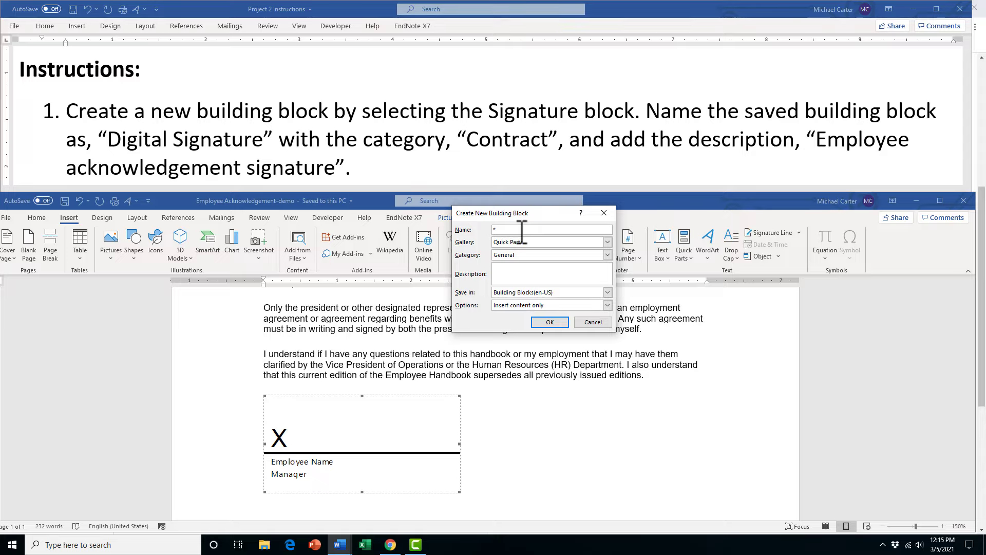
# - Name the new building block "Digital Signature"
pyautogui.press('BackSpace')
pyautogui.write('Digit')
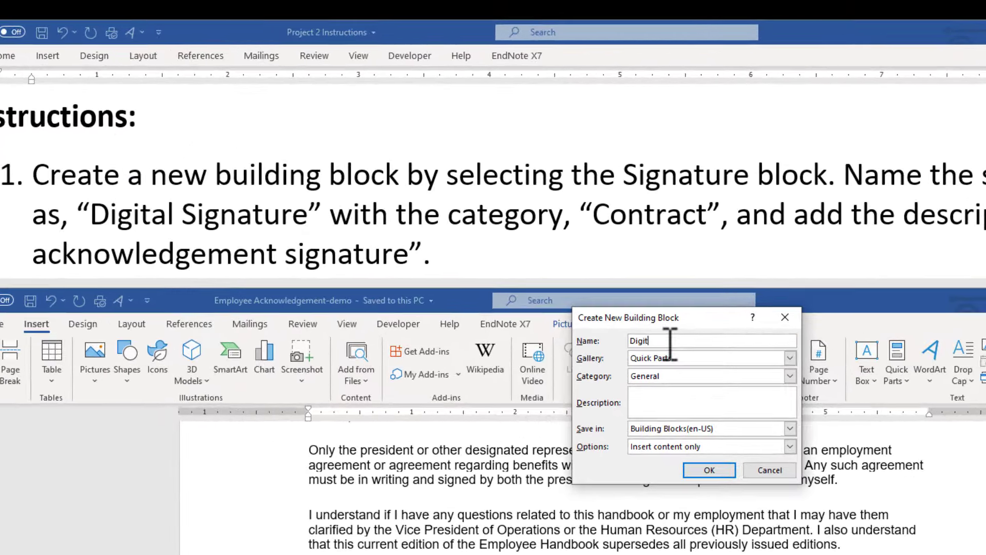
pyautogui.write('al Signature')
pyautogui.press('Tab')
pyautogui.press('Tab')
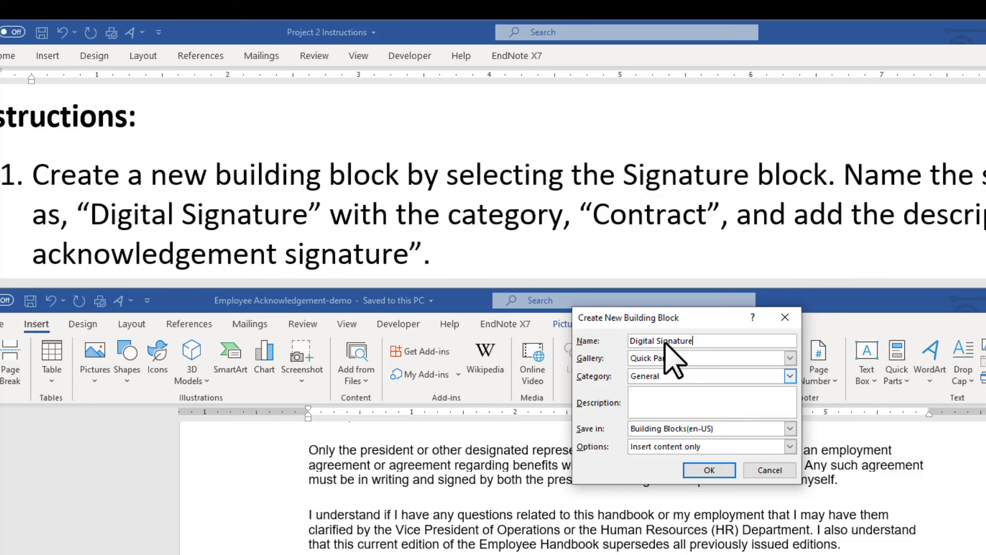
# - Create the category "Contract" for the building block and save it with the description "Employee acknowledgement signature"
pyautogui.click(666, 377)
pyautogui.click(666, 378)
pyautogui.click(668, 378)
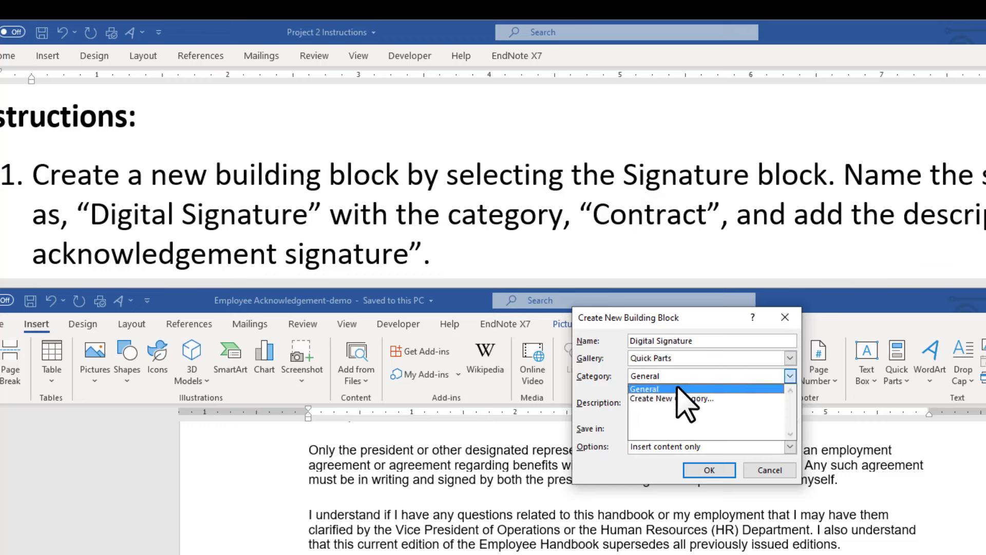
pyautogui.click(671, 396)
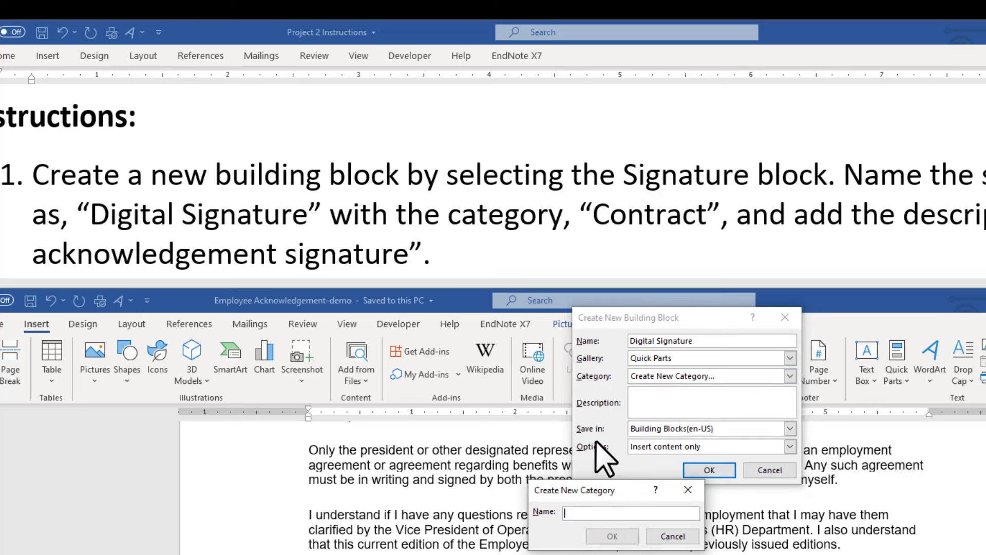
pyautogui.write('Contra')
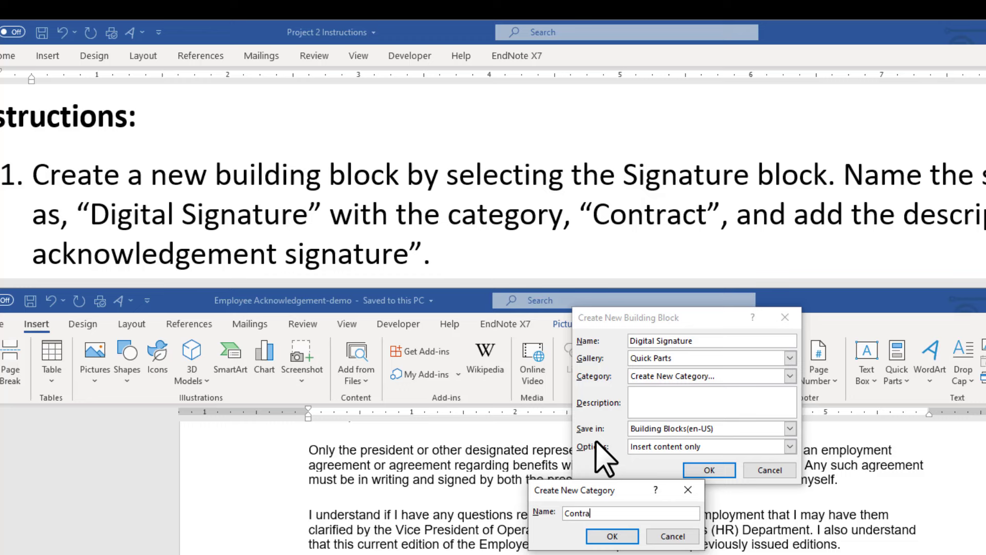
pyautogui.write('ct')
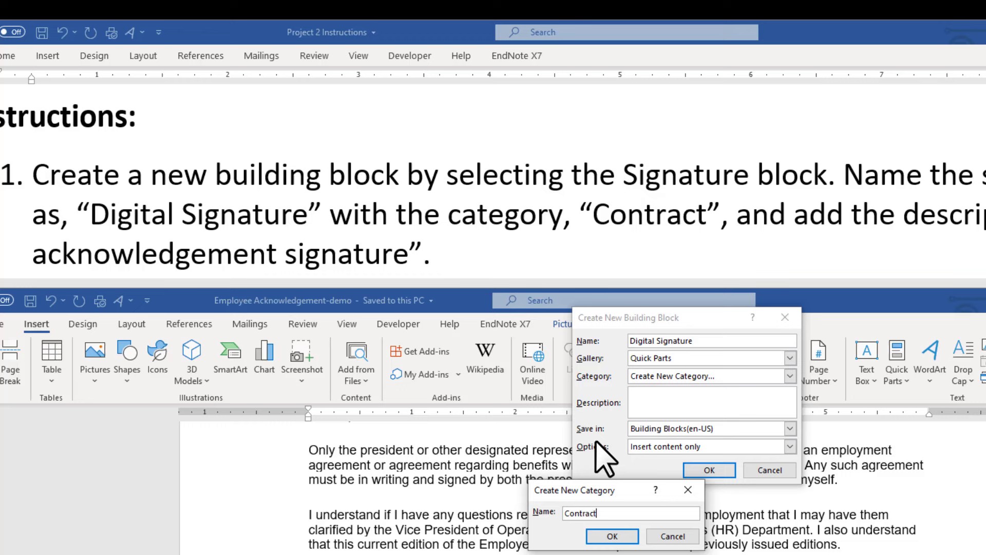
pyautogui.click(600, 536)
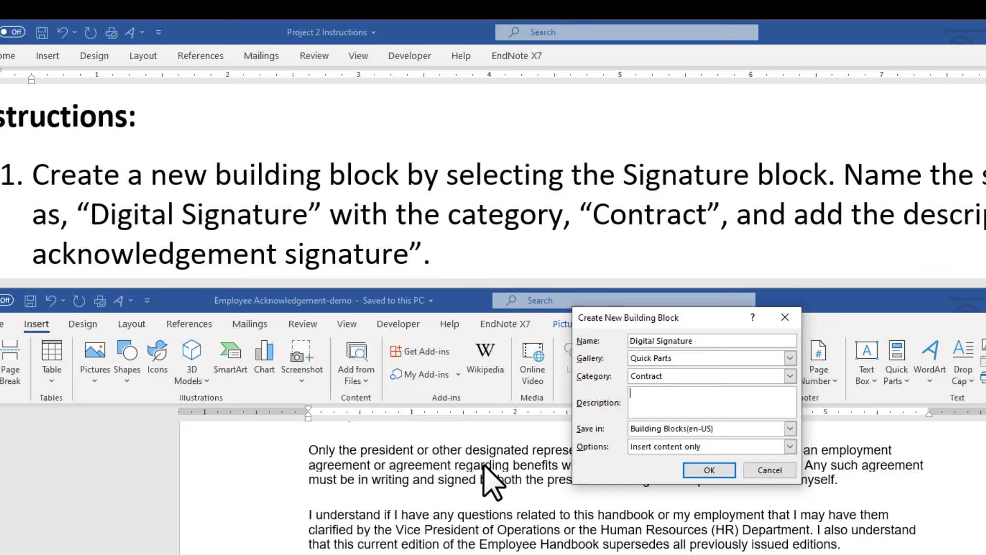
pyautogui.write('Employee acknowledgement signature')
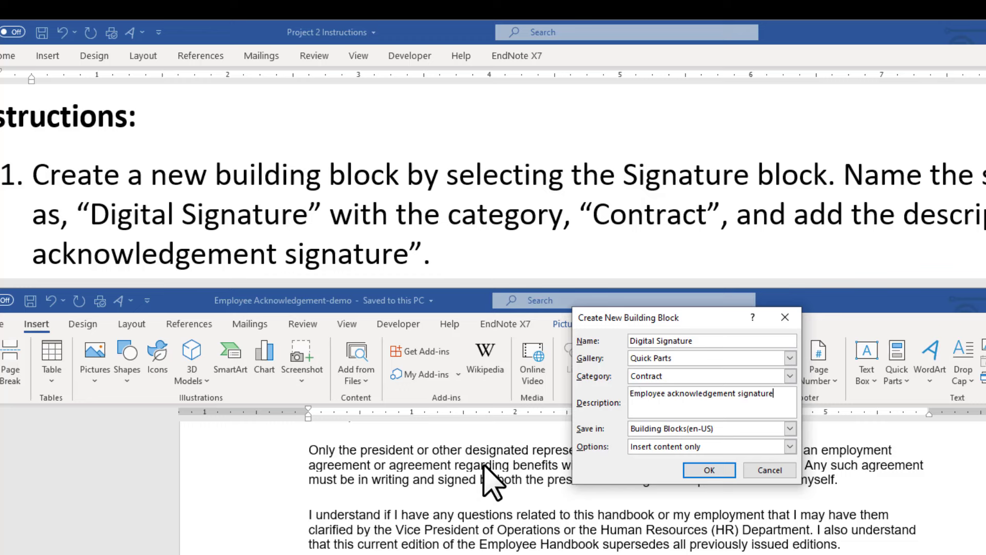
pyautogui.click(703, 470)
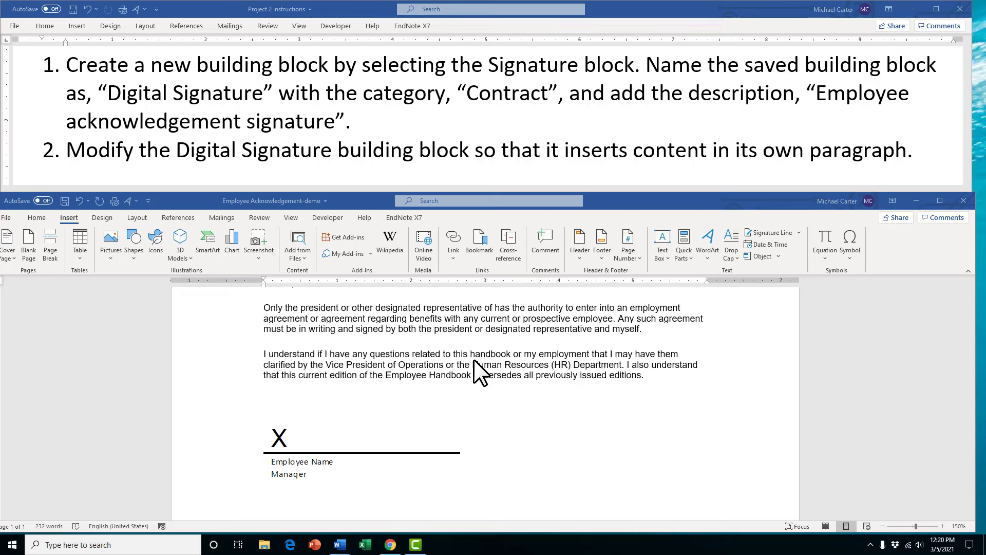
# - Open the properties of the Digital Signature building block for editing
pyautogui.click(77, 221)
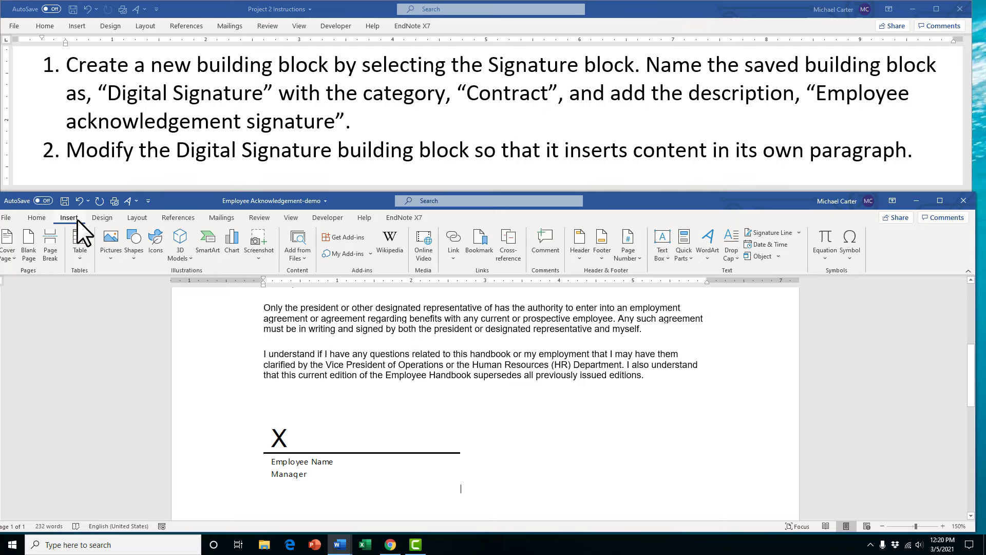
pyautogui.click(685, 258)
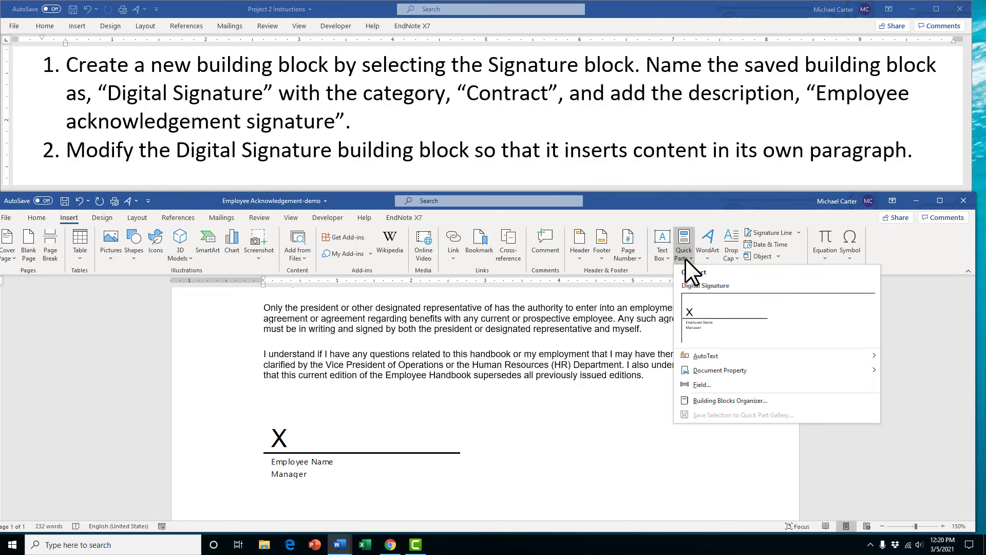
pyautogui.rightClick(747, 310)
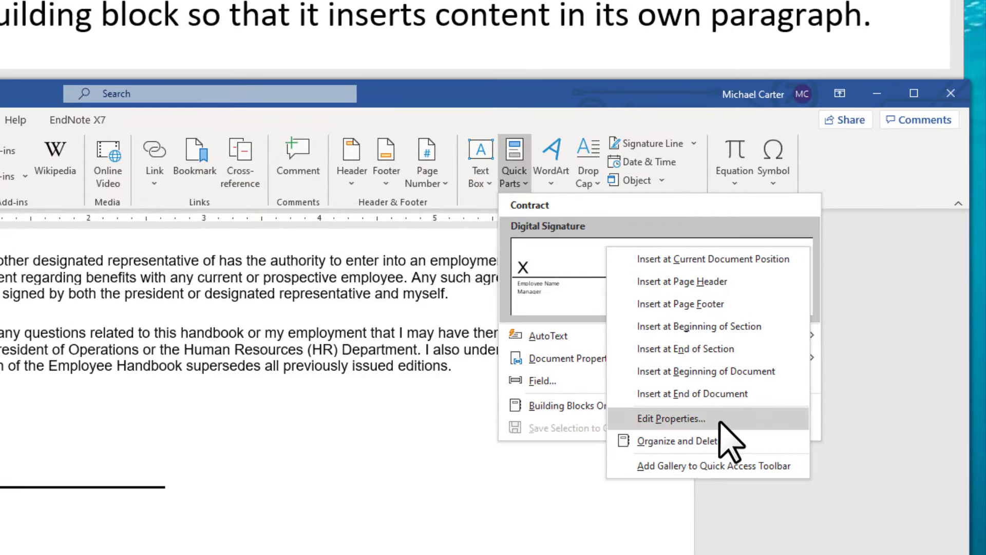
pyautogui.click(520, 185)
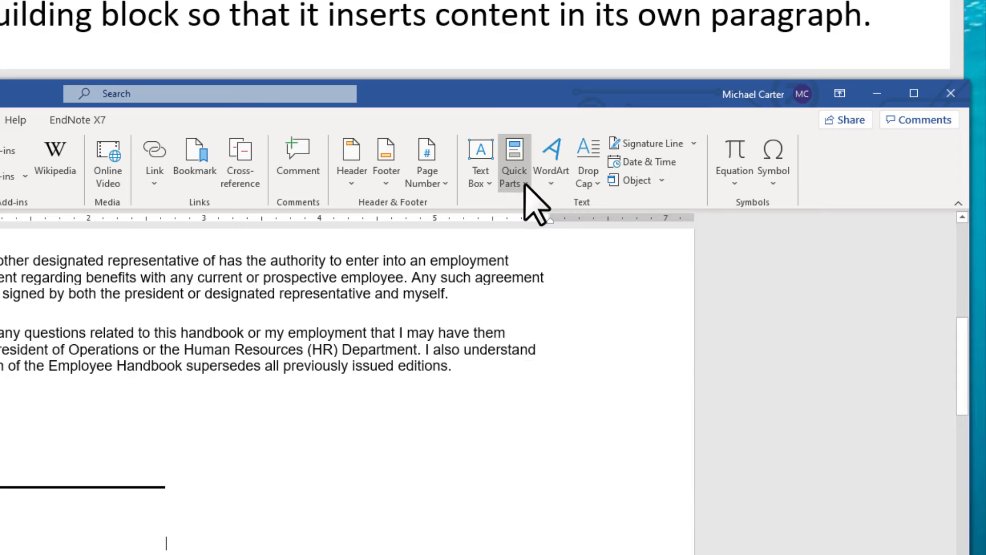
pyautogui.click(520, 184)
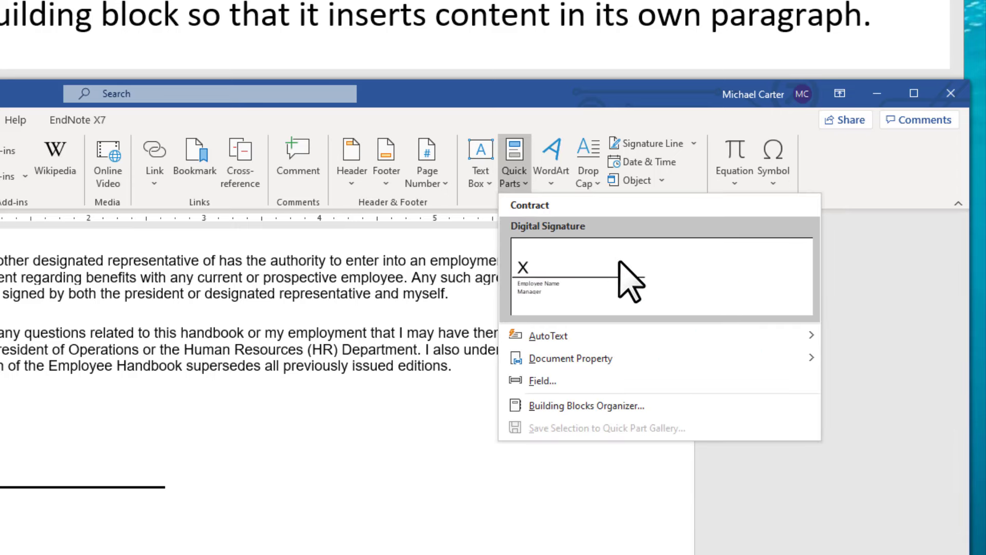
pyautogui.rightClick(633, 283)
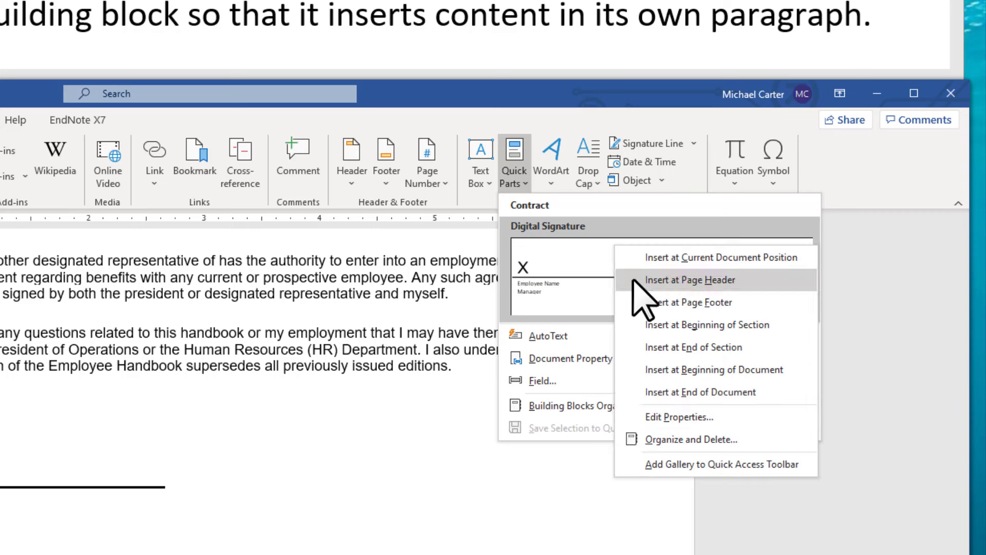
pyautogui.click(680, 417)
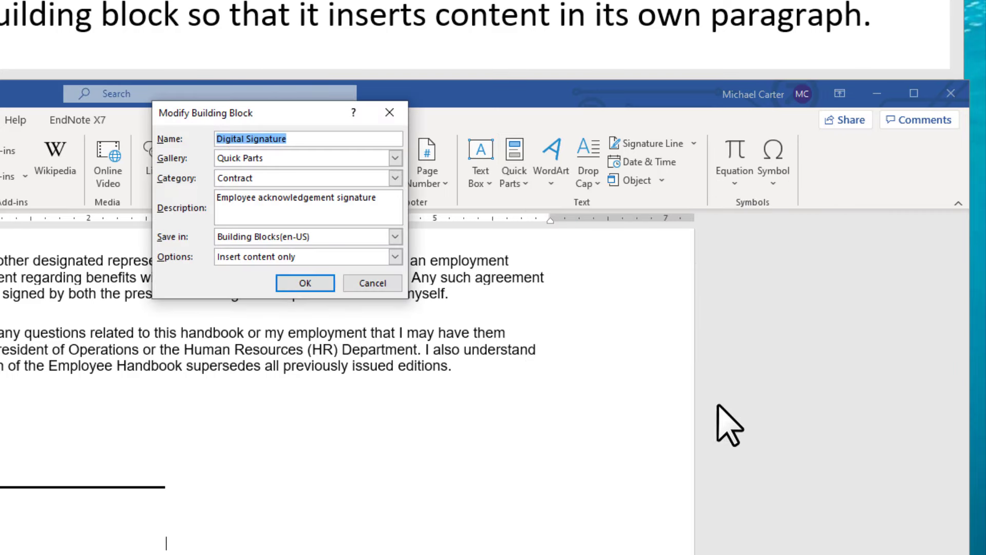
# - Set the building block's option to "Insert content in its own paragraph" and redefine the entry
pyautogui.moveTo(295, 109); pyautogui.dragTo(381, 223)
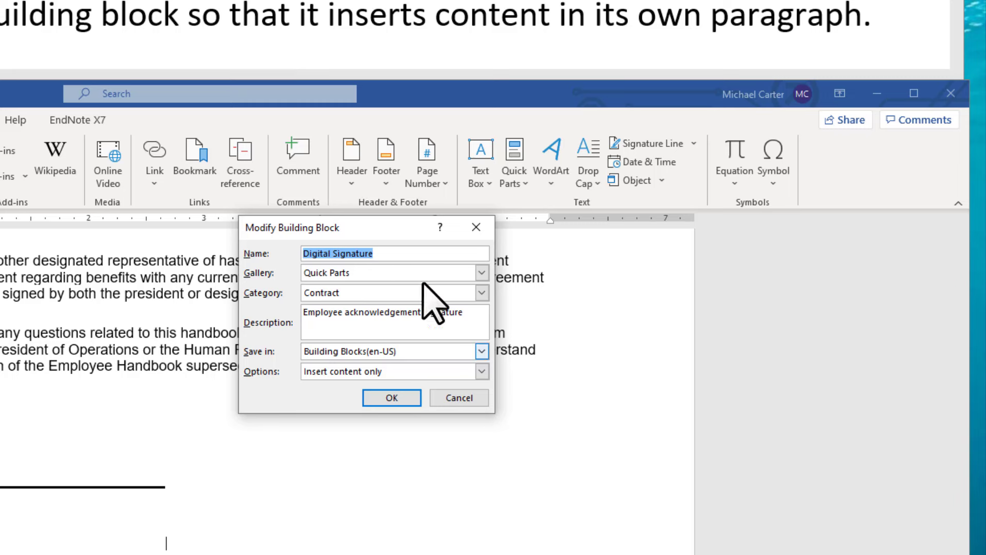
pyautogui.click(482, 371)
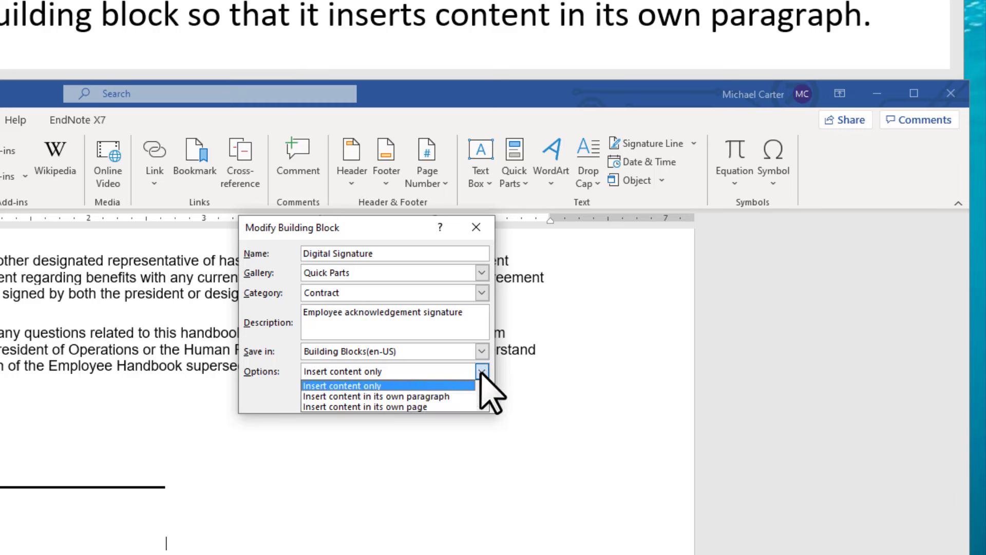
pyautogui.press('Down')
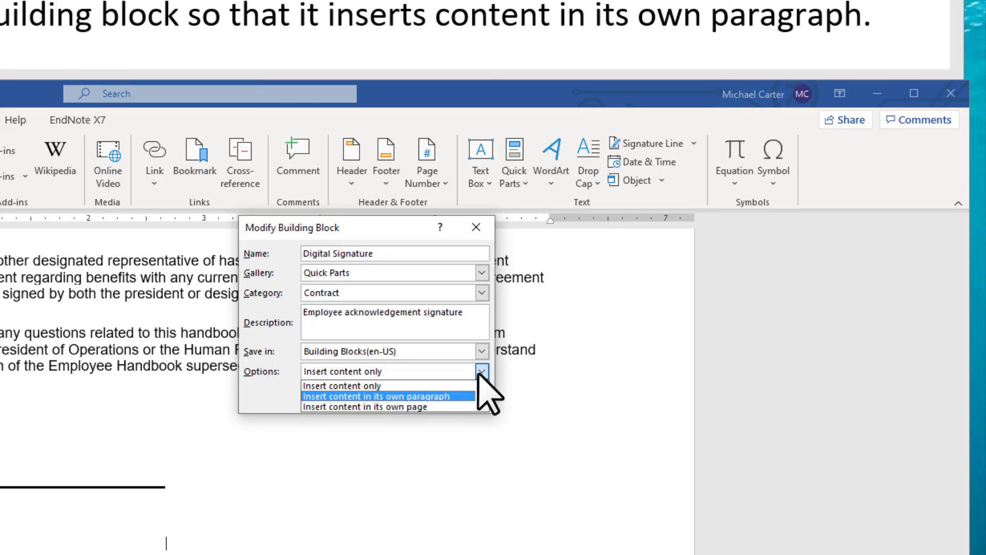
pyautogui.click(358, 397)
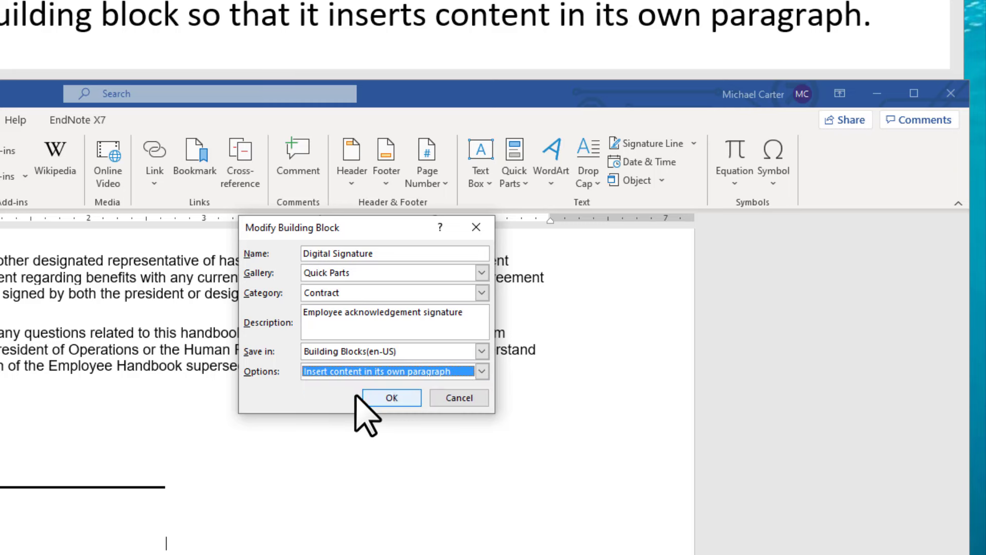
pyautogui.click(392, 399)
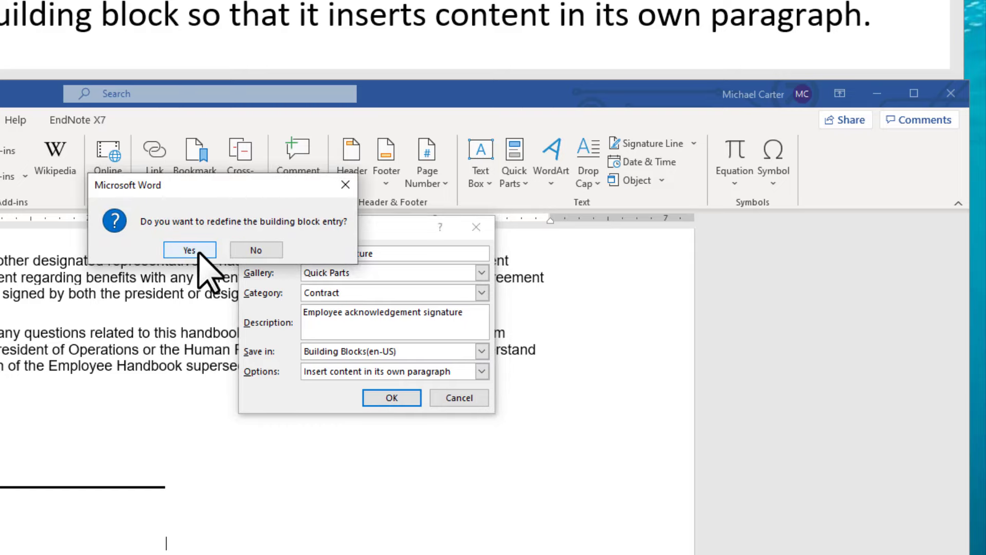
pyautogui.click(202, 252)
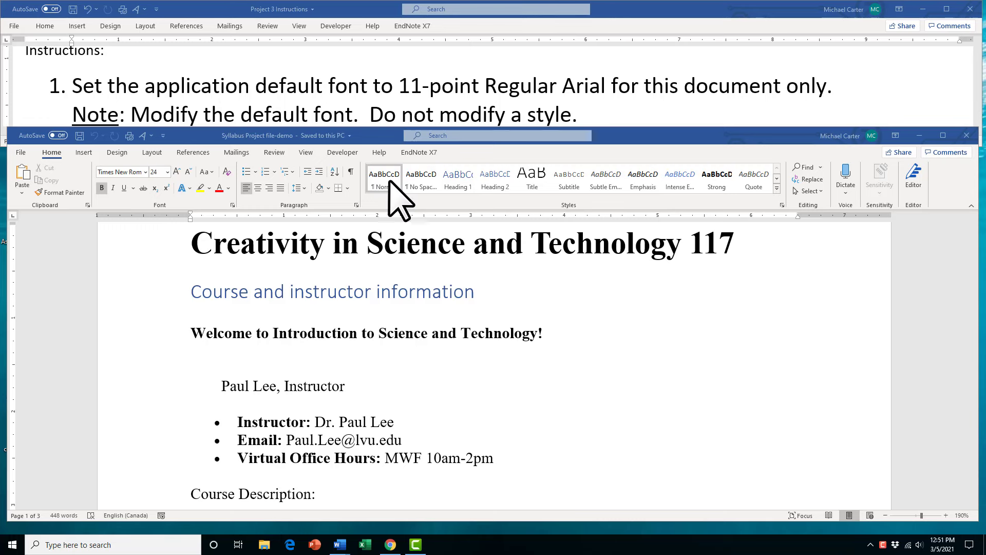
# - Open the font settings in the syllabus document and set the style to Regular and the size to 11
pyautogui.click(232, 205)
pyautogui.moveTo(455, 194); pyautogui.dragTo(401, 142)
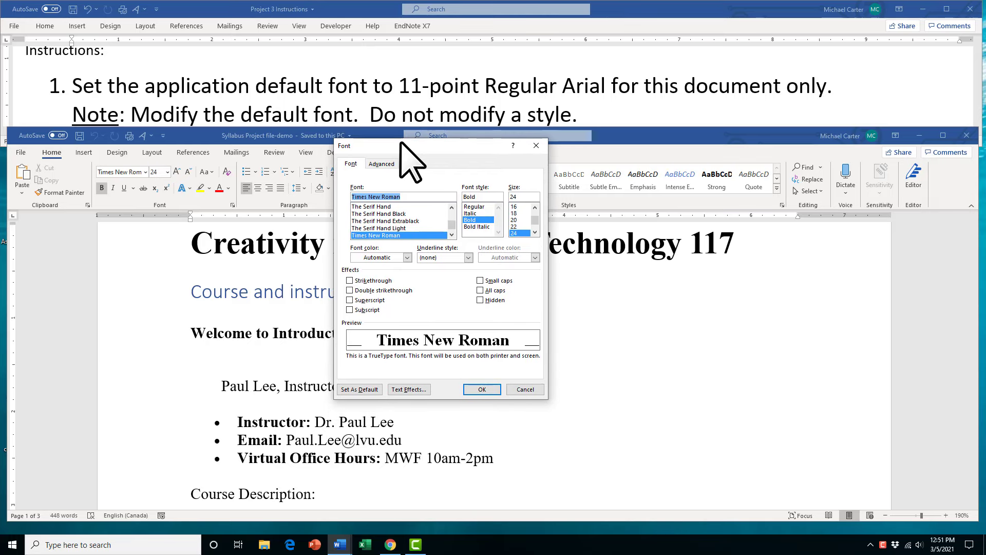
pyautogui.click(474, 207)
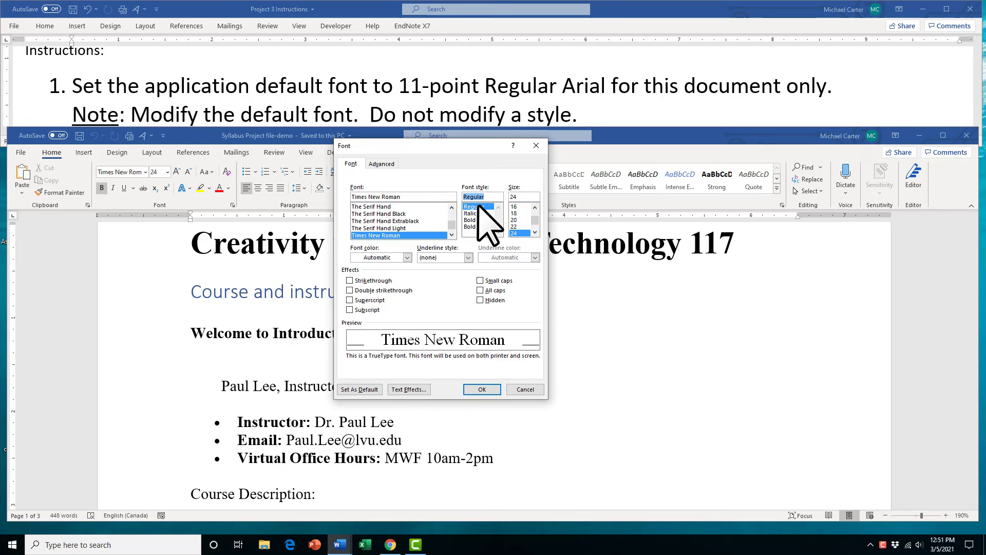
pyautogui.click(535, 207)
pyautogui.click(514, 207)
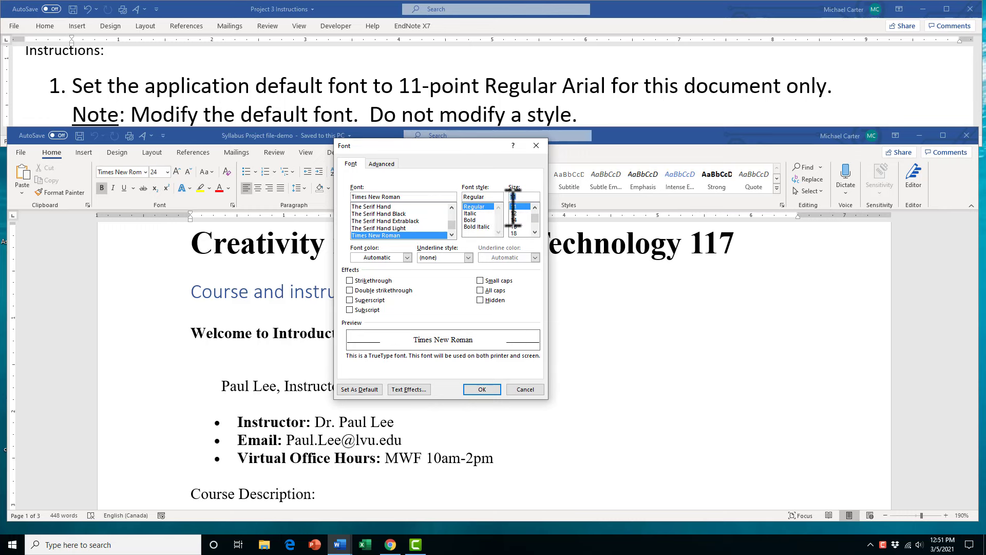
# - Choose Arial as the font and apply the font settings
pyautogui.click(443, 196)
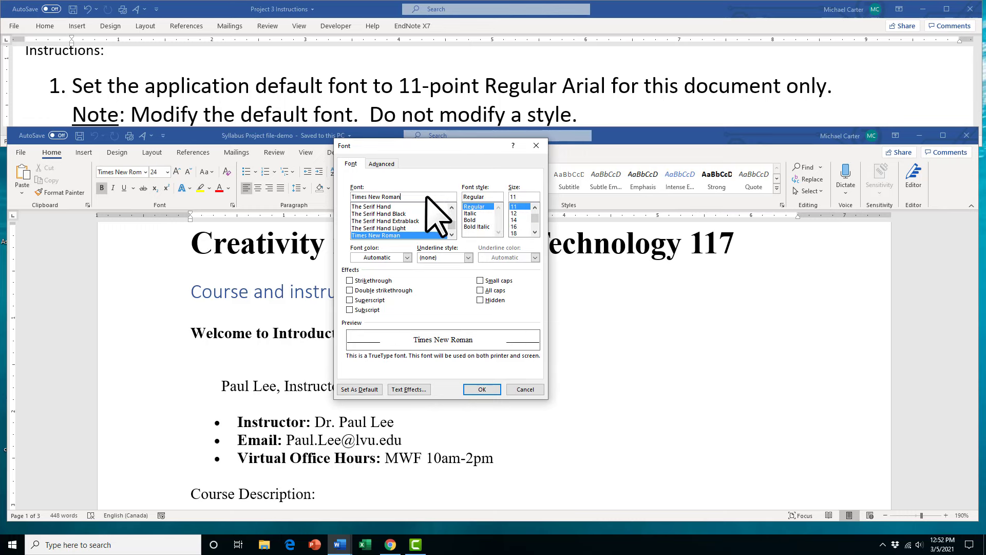
pyautogui.scroll(15, 451, 227)
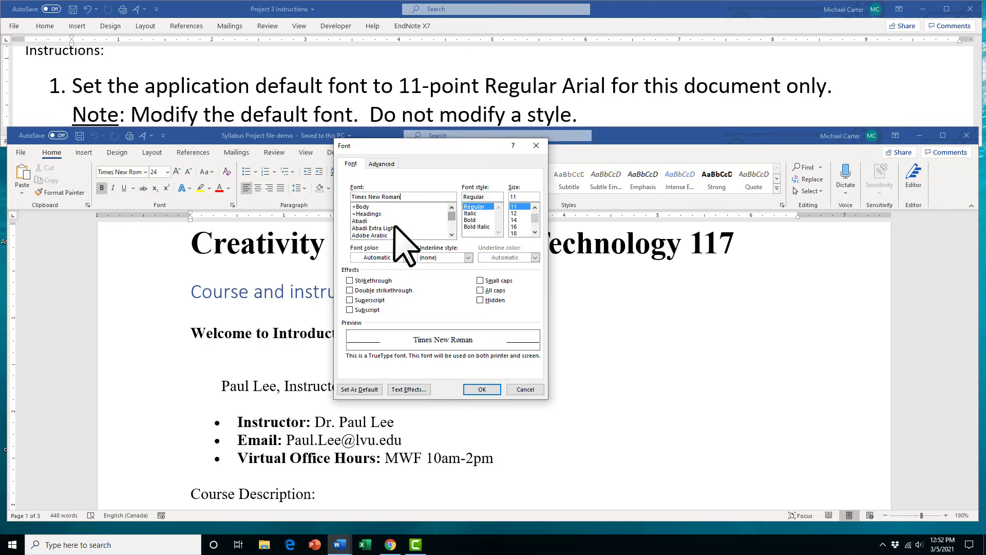
pyautogui.scroll(-1, 398, 226)
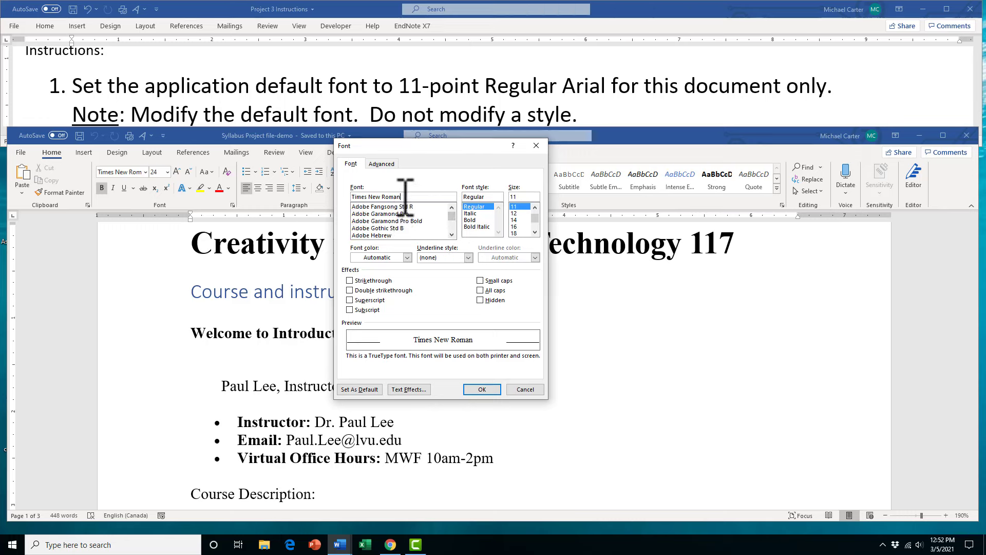
pyautogui.moveTo(407, 195); pyautogui.dragTo(309, 191)
pyautogui.write('a')
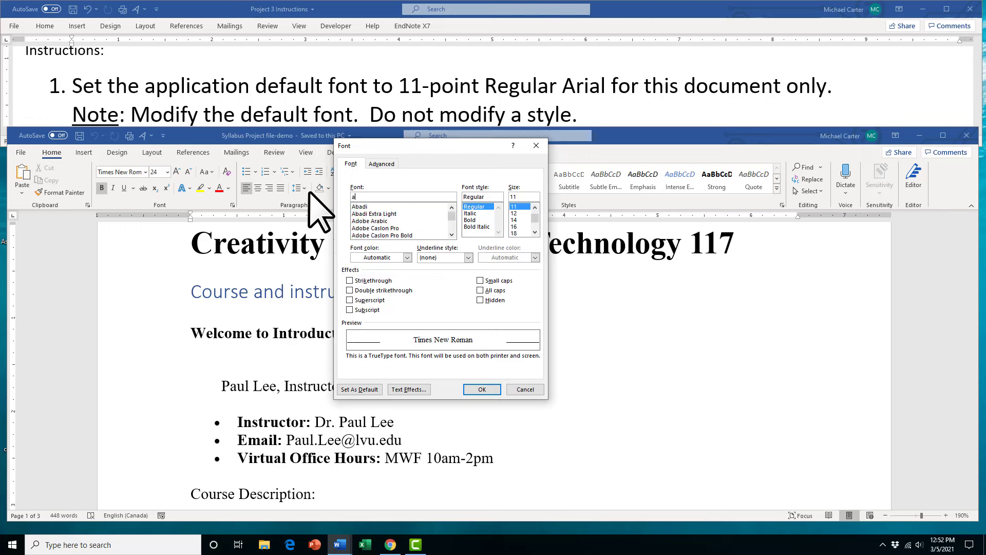
pyautogui.write('rial')
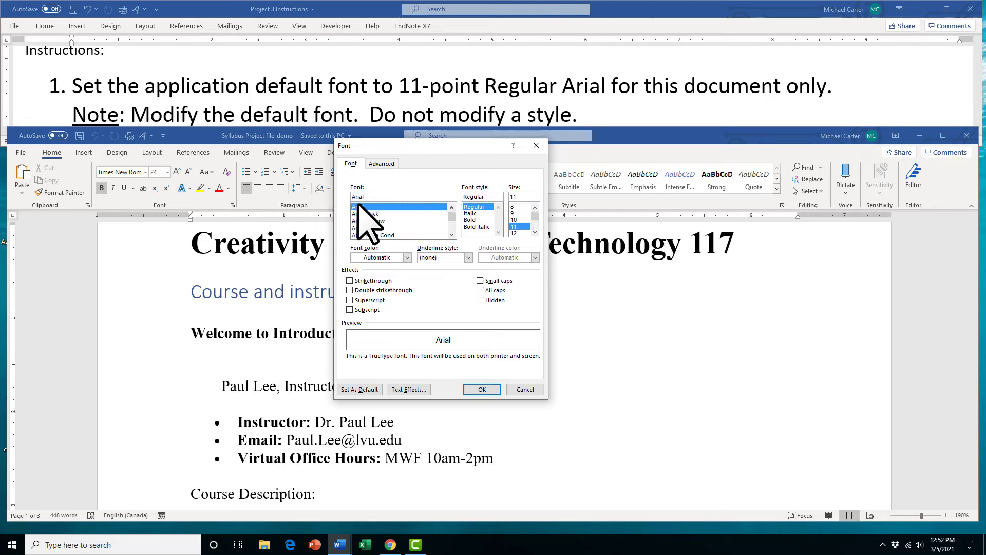
pyautogui.press('Return')
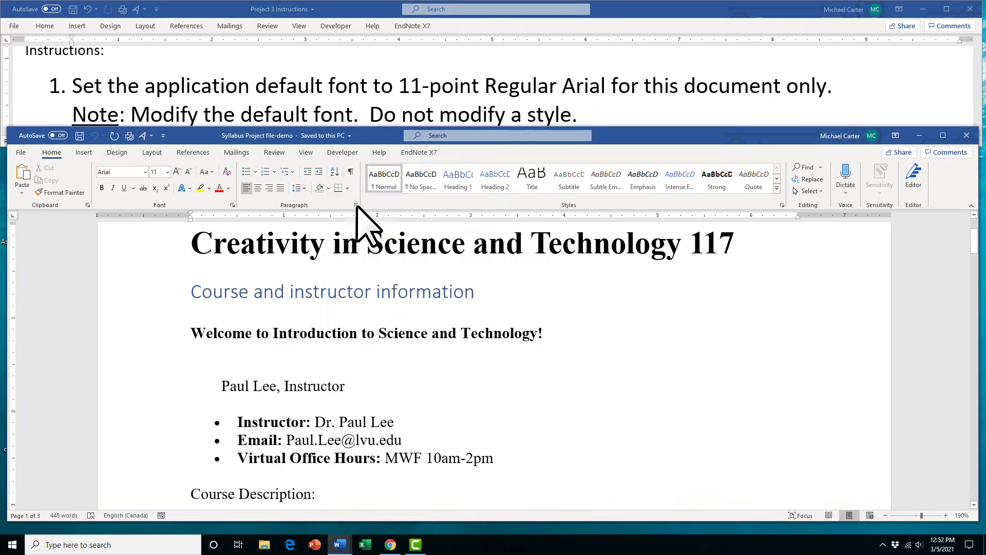
# - Set the current font settings as the default for this document only
pyautogui.click(233, 205)
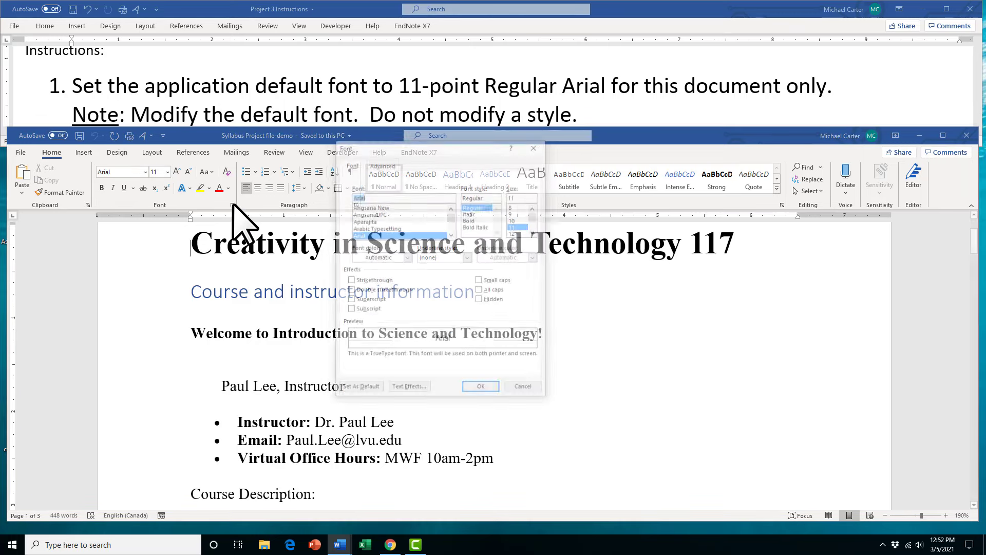
pyautogui.click(354, 390)
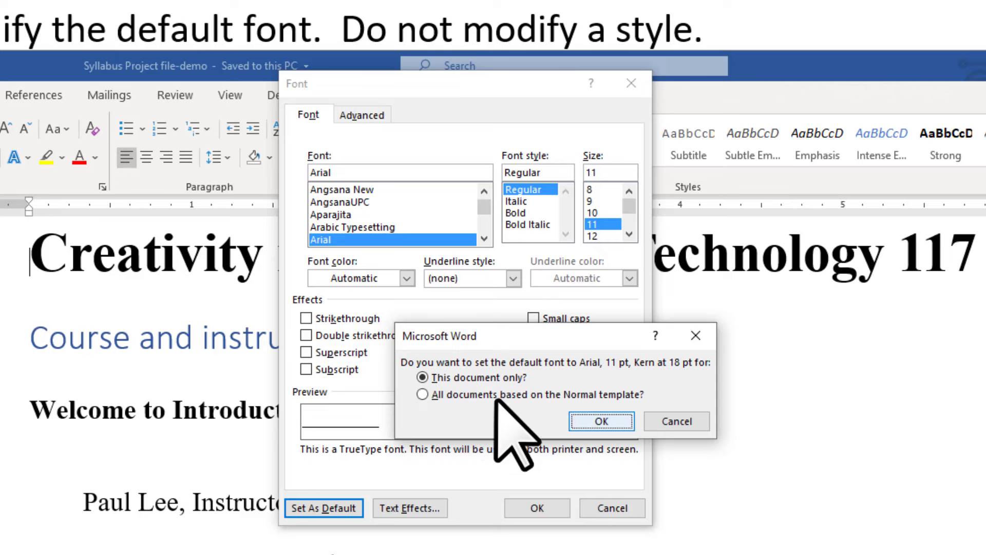
pyautogui.click(596, 420)
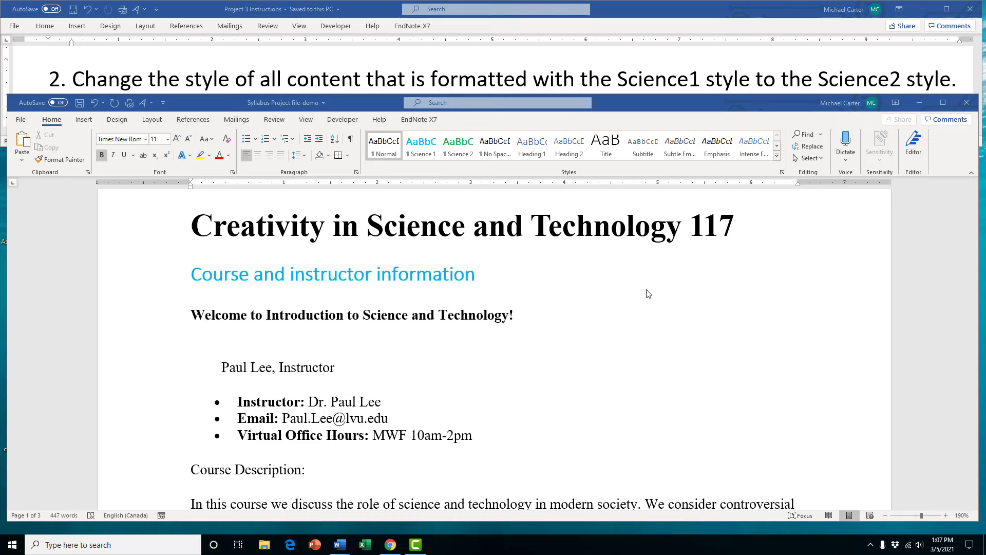
# - Open the Replace dialog for the syllabus with its additional search options expanded
pyautogui.click(811, 147)
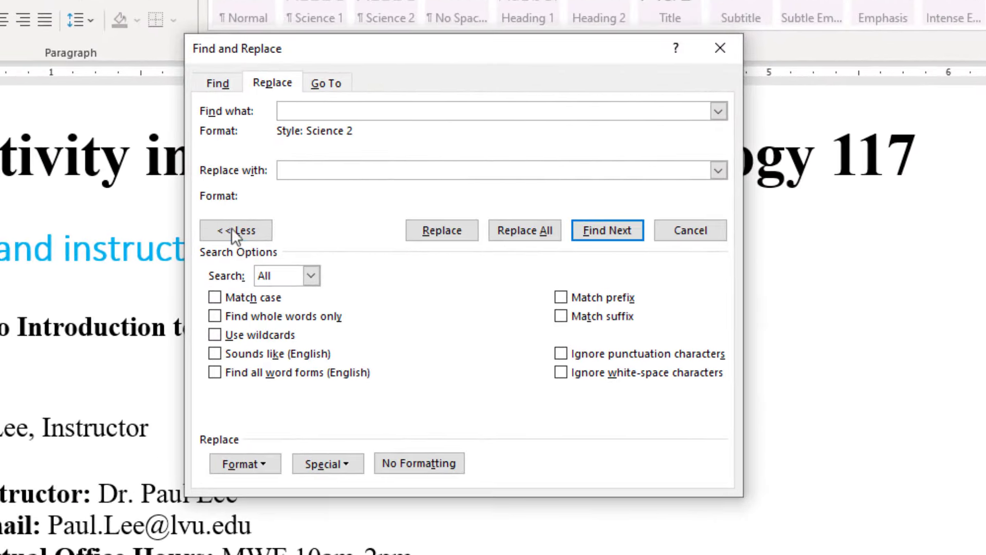
pyautogui.click(231, 231)
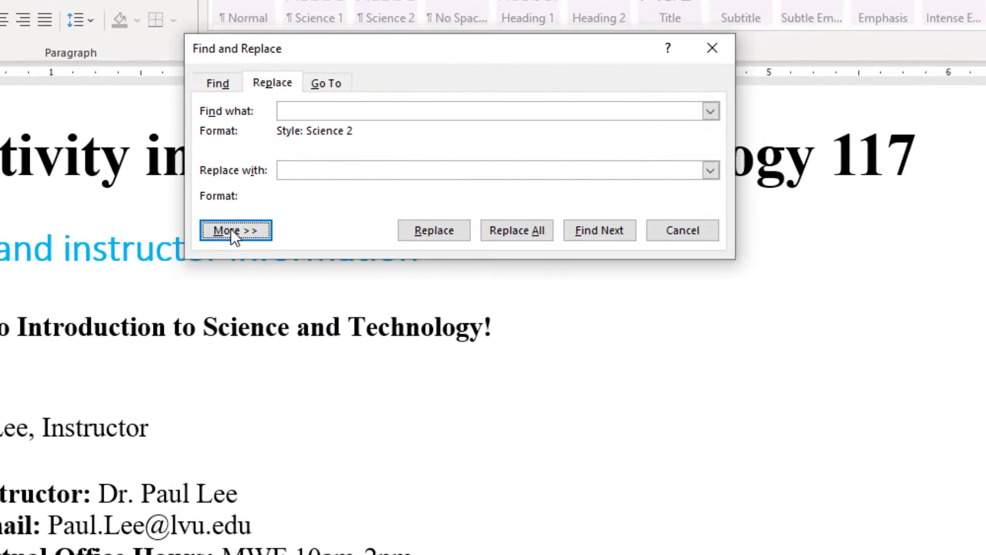
pyautogui.click(259, 230)
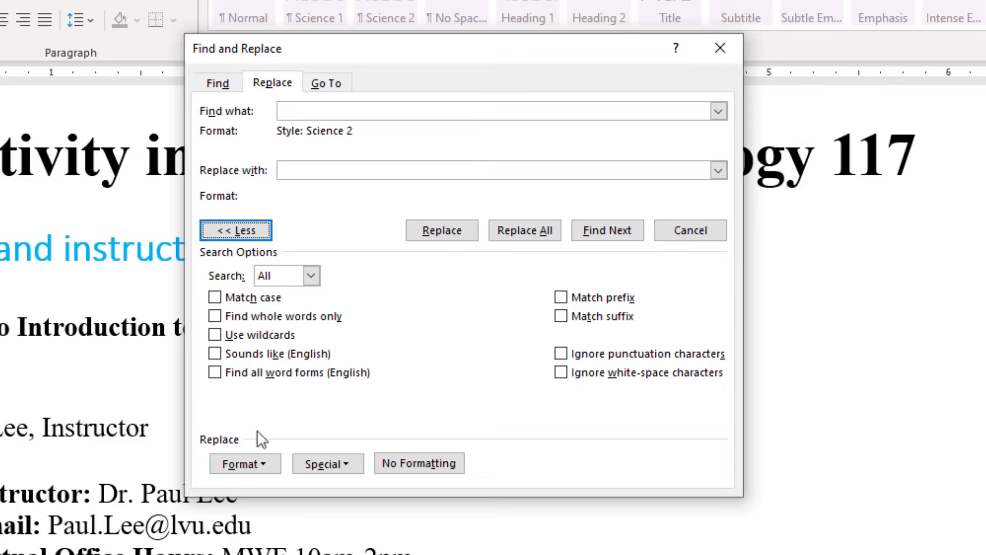
pyautogui.click(216, 82)
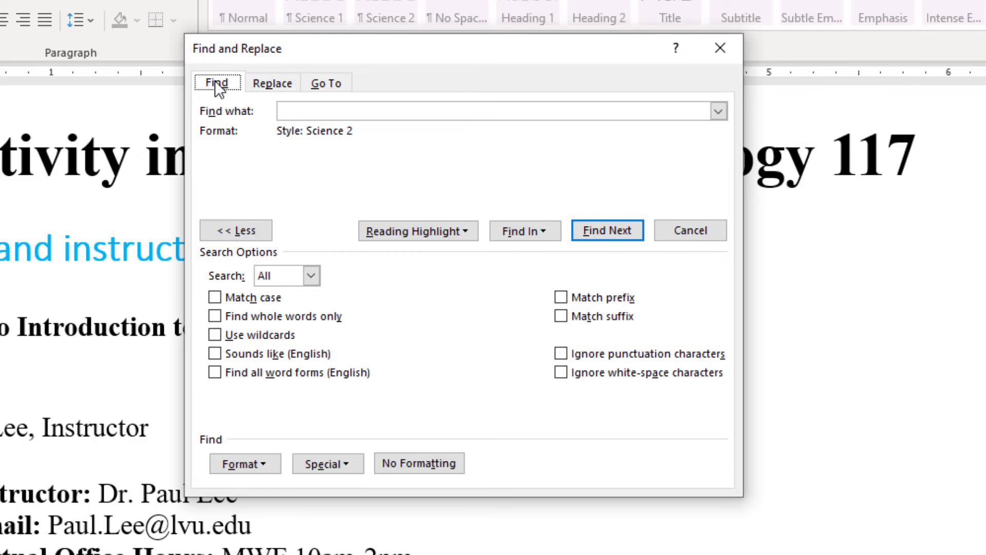
pyautogui.click(297, 108)
pyautogui.click(251, 461)
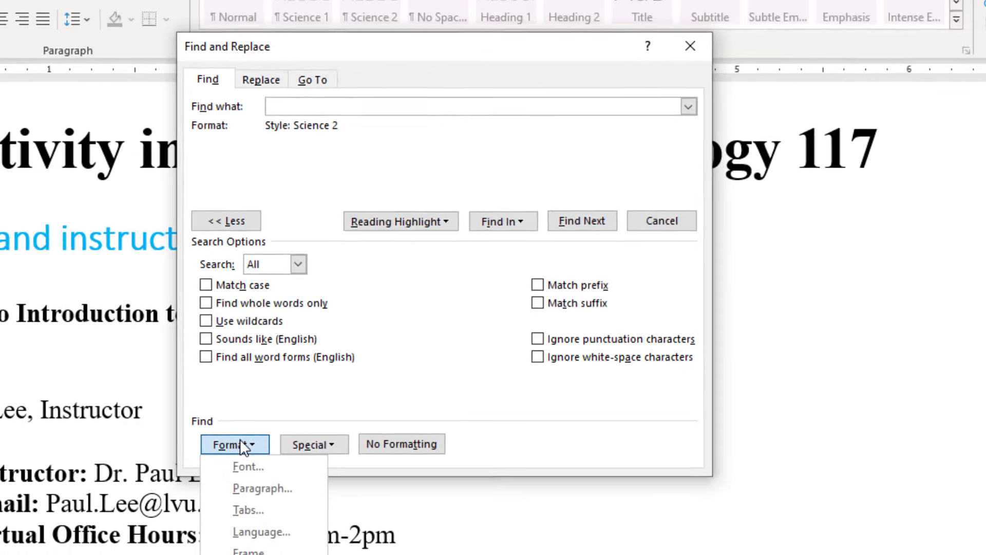
pyautogui.click(261, 79)
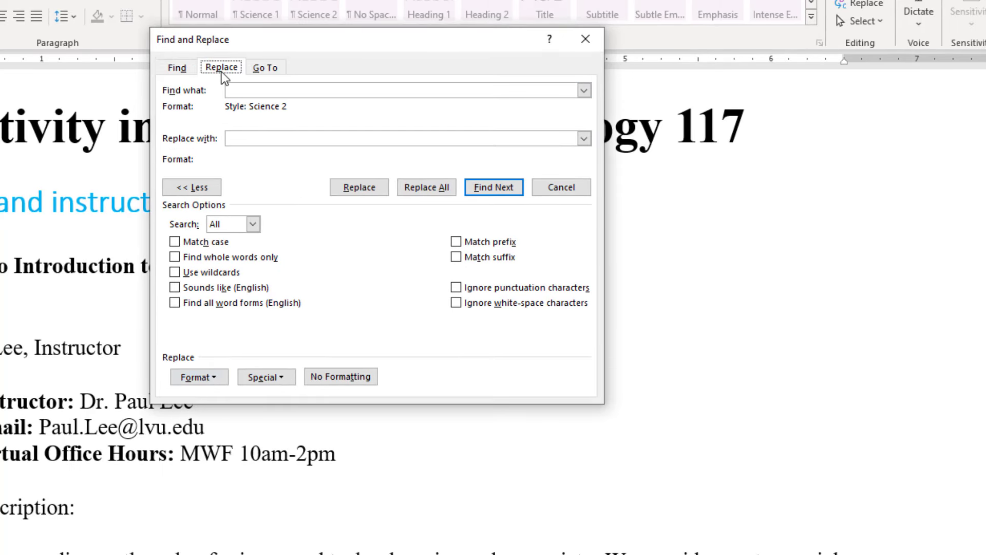
# - Set the formatting to find to the Science 1 style, leaving the search text empty
pyautogui.click(254, 92)
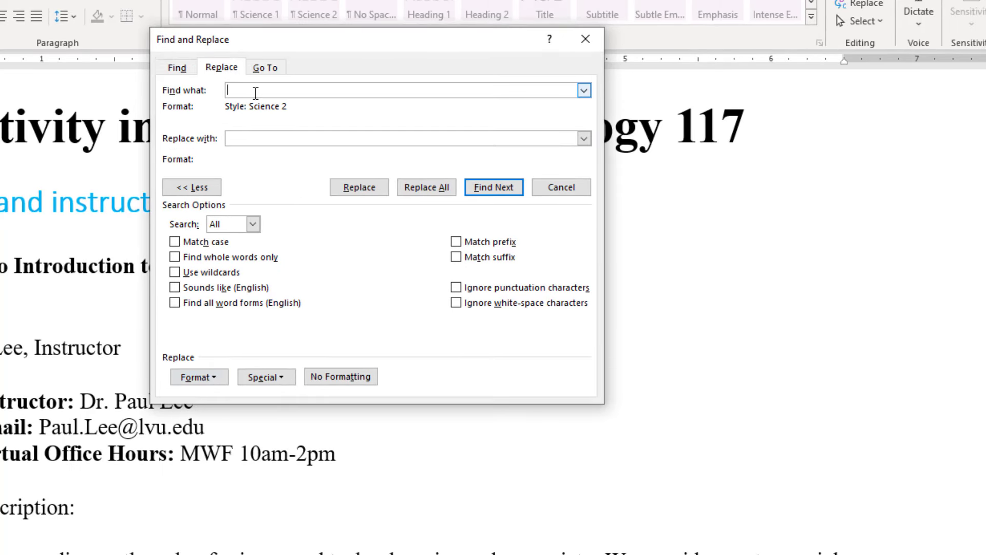
pyautogui.click(585, 91)
pyautogui.click(585, 91)
pyautogui.click(215, 378)
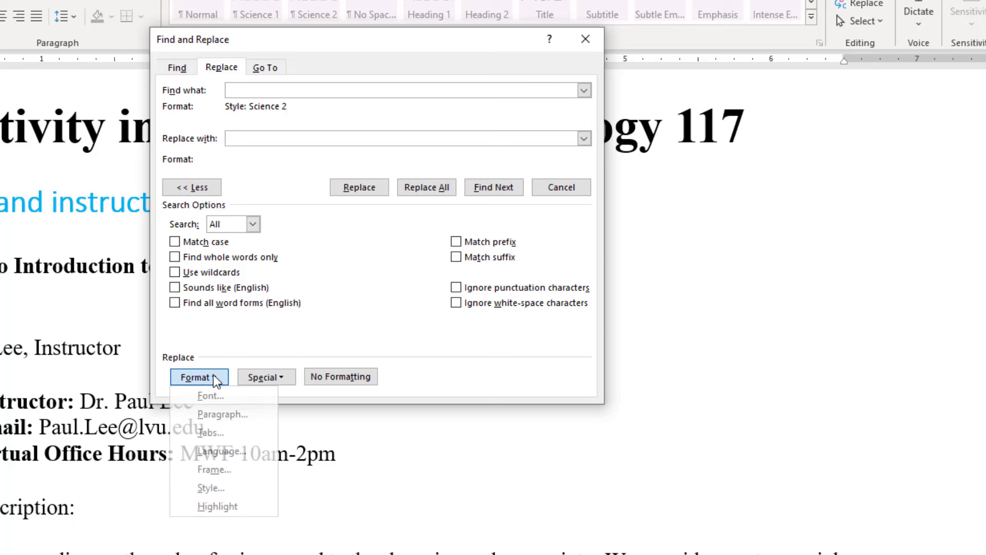
pyautogui.click(211, 488)
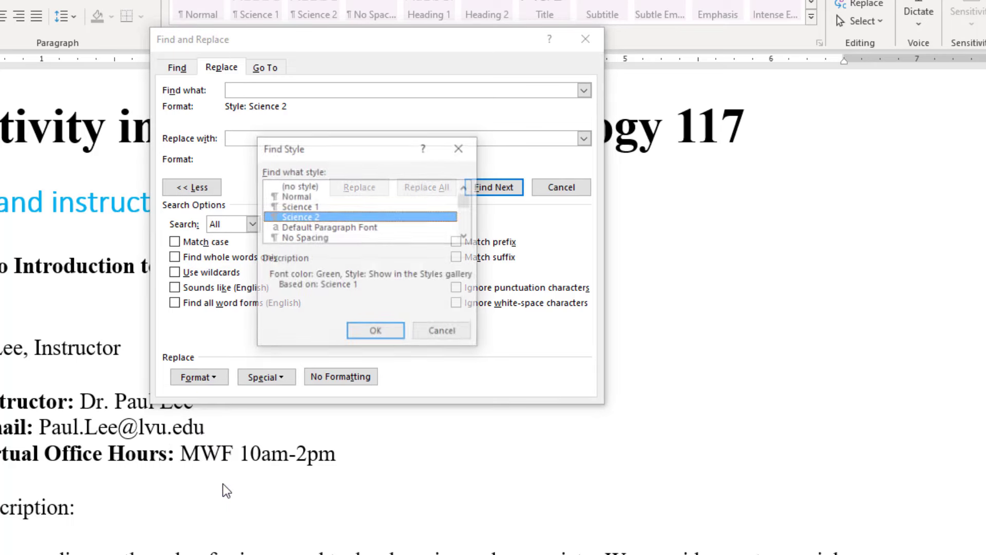
pyautogui.click(319, 206)
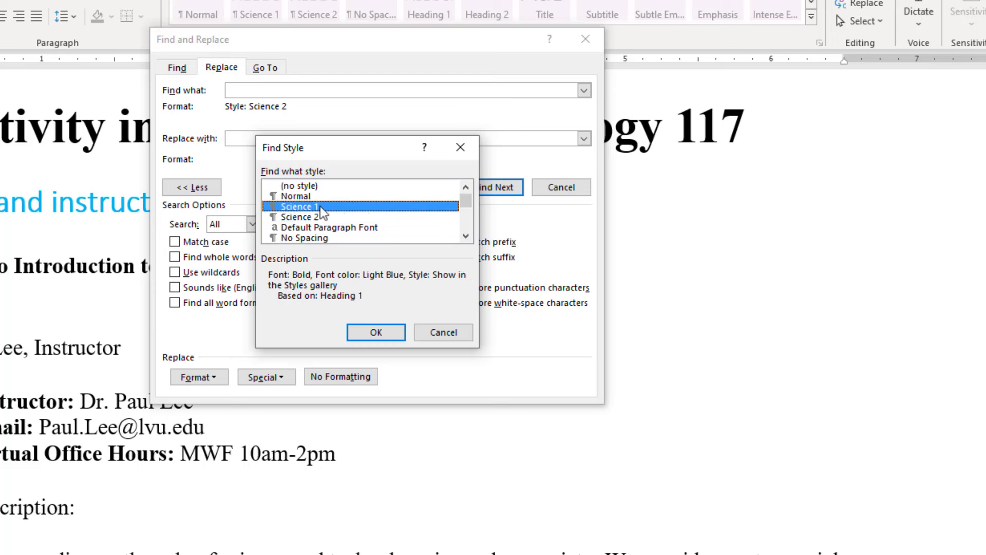
pyautogui.click(367, 331)
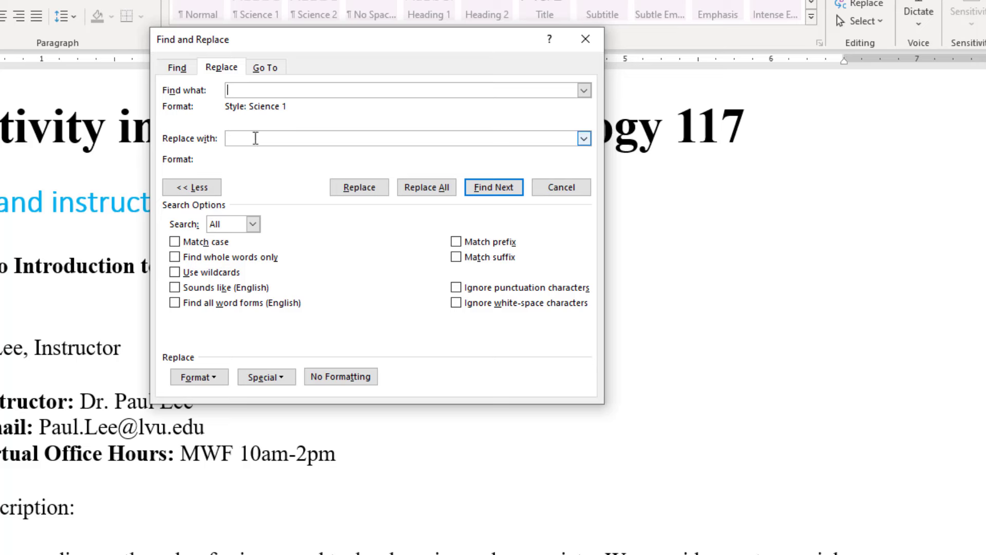
# - Set the replacement formatting to the Science 2 style, leaving the replacement text empty
pyautogui.click(252, 138)
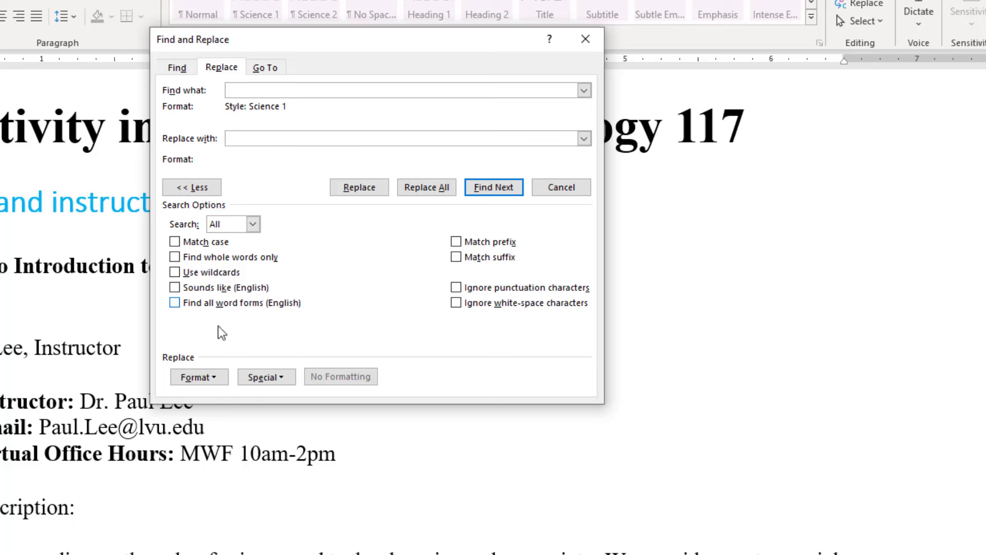
pyautogui.click(200, 377)
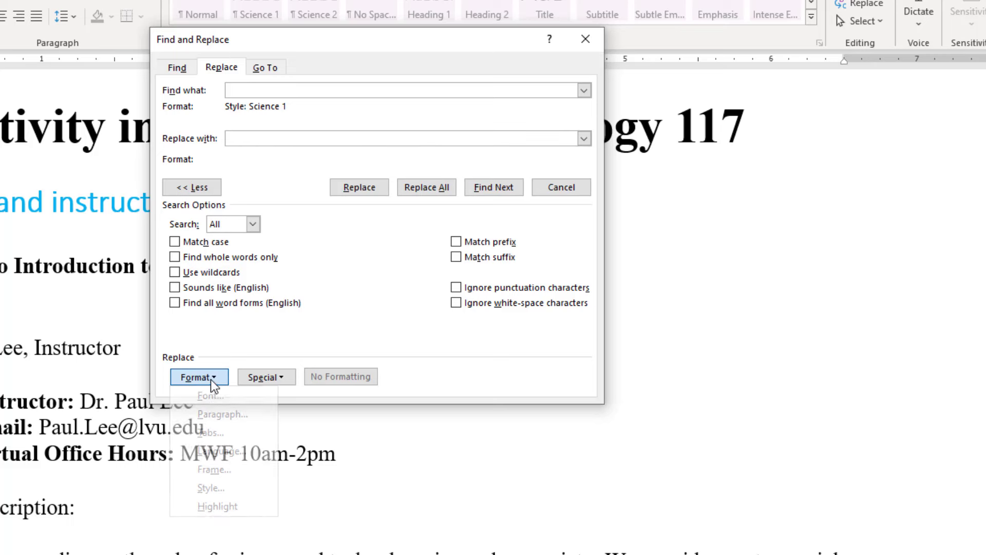
pyautogui.click(231, 489)
pyautogui.click(322, 217)
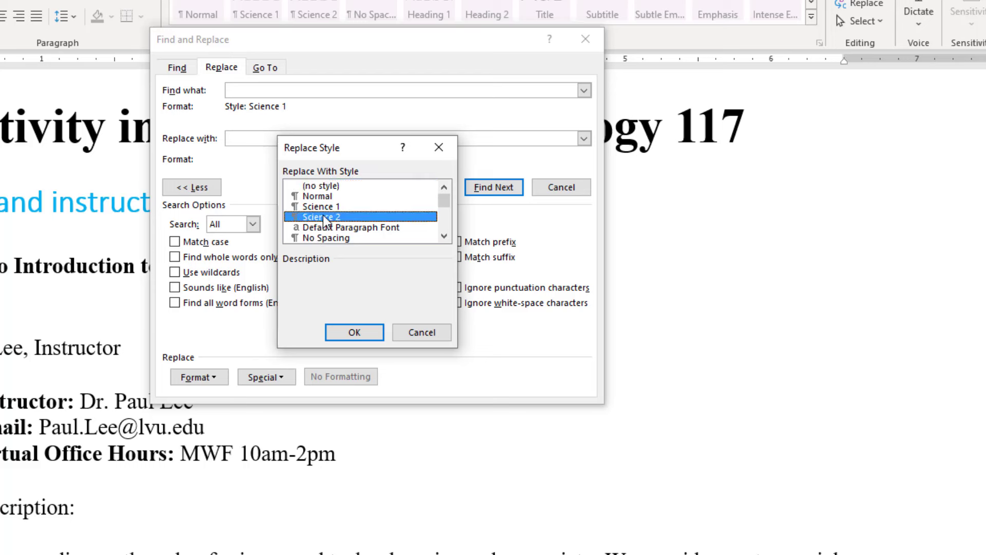
pyautogui.click(353, 331)
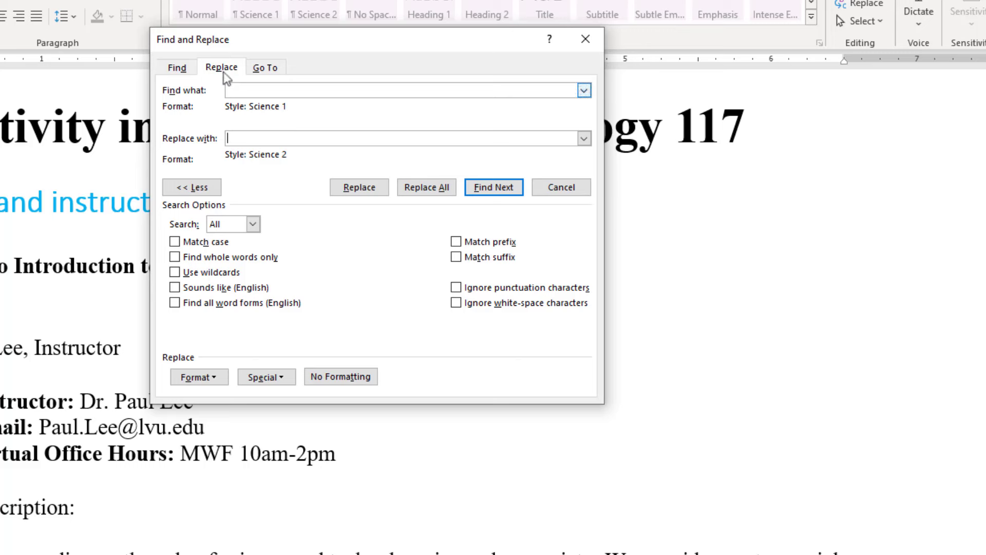
# - Replace all Science 1 formatting in the syllabus with Science 2 and close the Find and Replace dialog
pyautogui.click(436, 186)
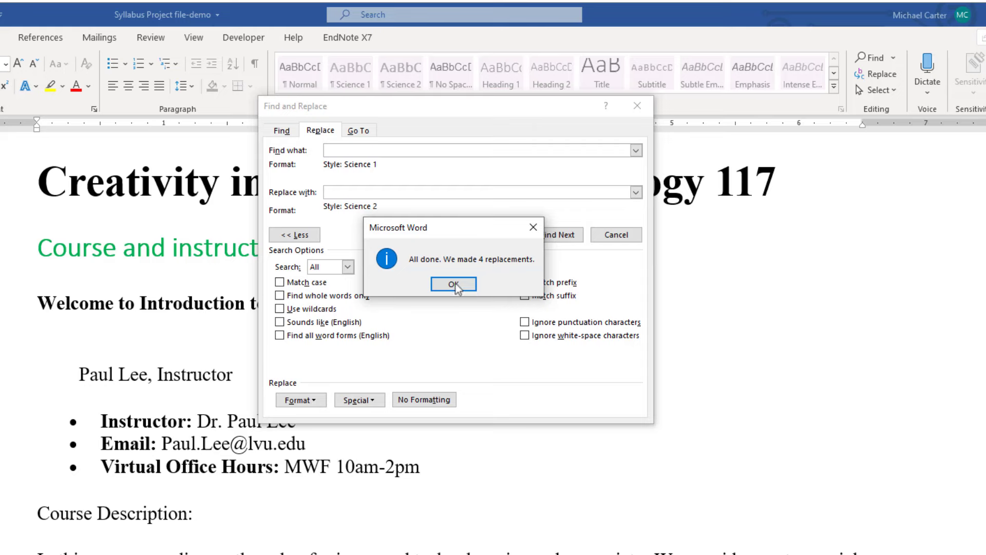
pyautogui.click(457, 283)
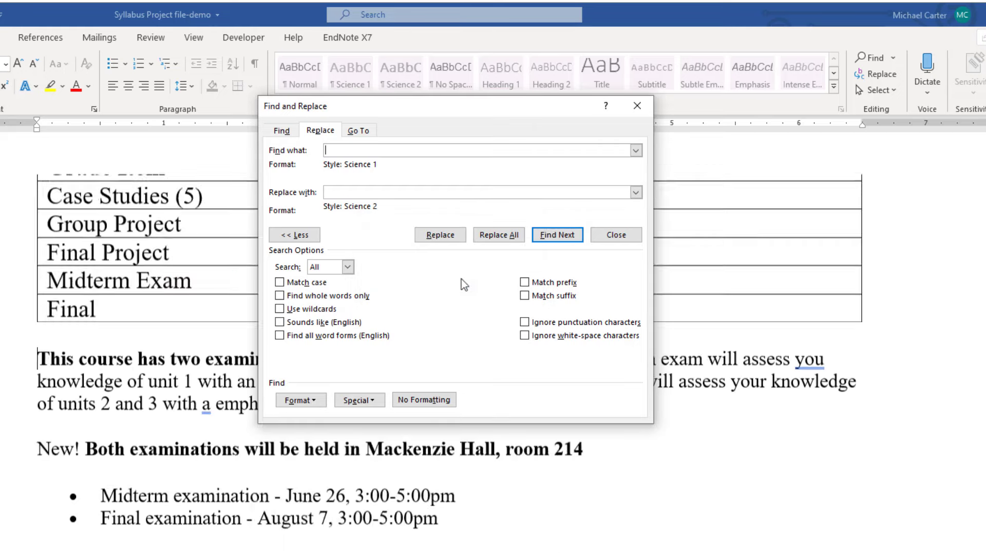
pyautogui.click(638, 106)
pyautogui.scroll(10, 603, 128)
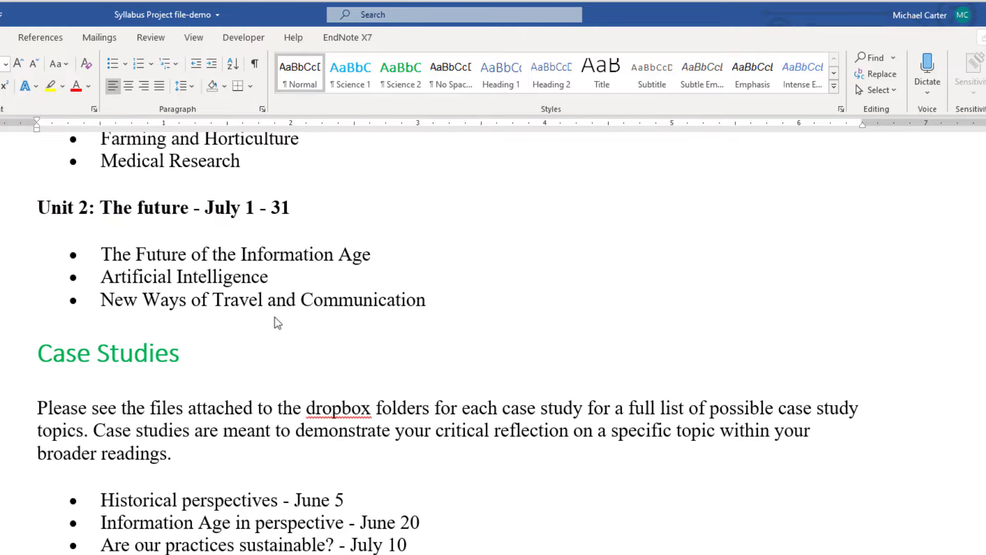
pyautogui.scroll(-1, 198, 361)
pyautogui.scroll(4, 197, 362)
pyautogui.scroll(15, 196, 363)
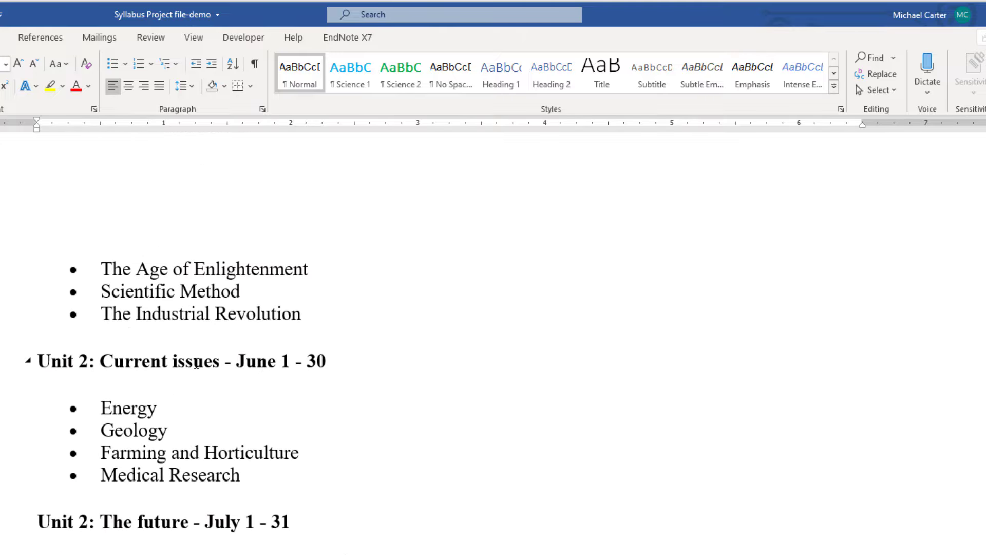
pyautogui.scroll(3, 196, 361)
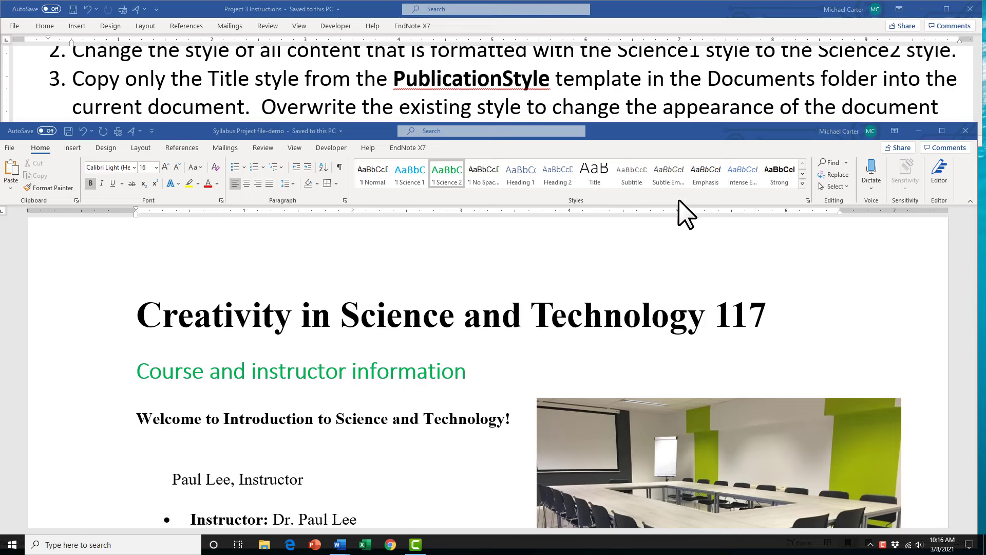
# - Open the style Organizer through Manage Styles to import styles into the syllabus document
pyautogui.click(808, 200)
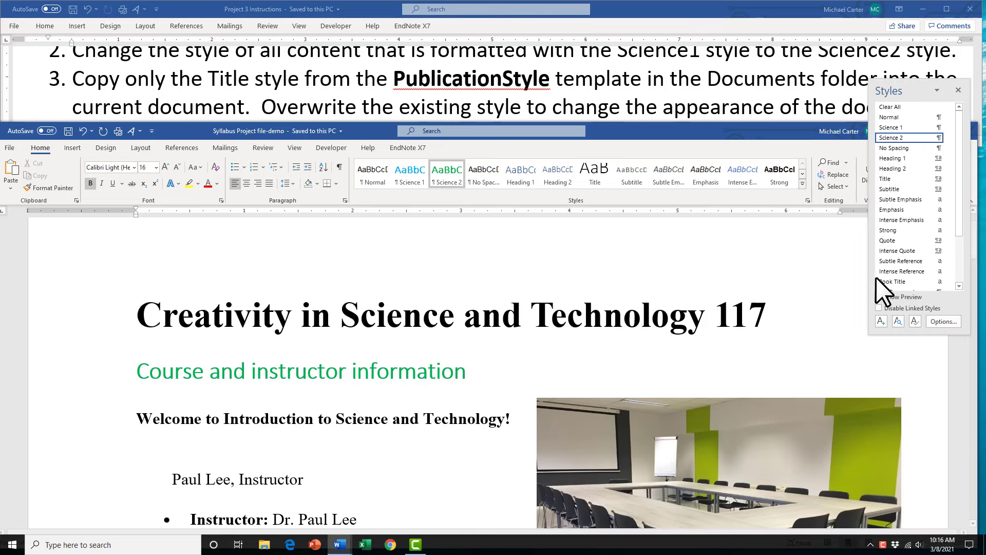
pyautogui.click(916, 322)
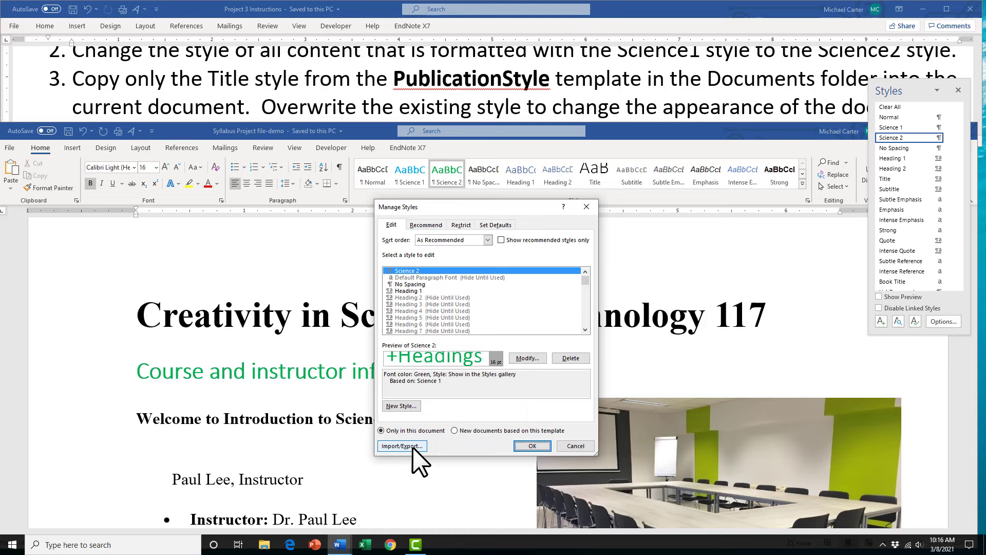
pyautogui.click(412, 446)
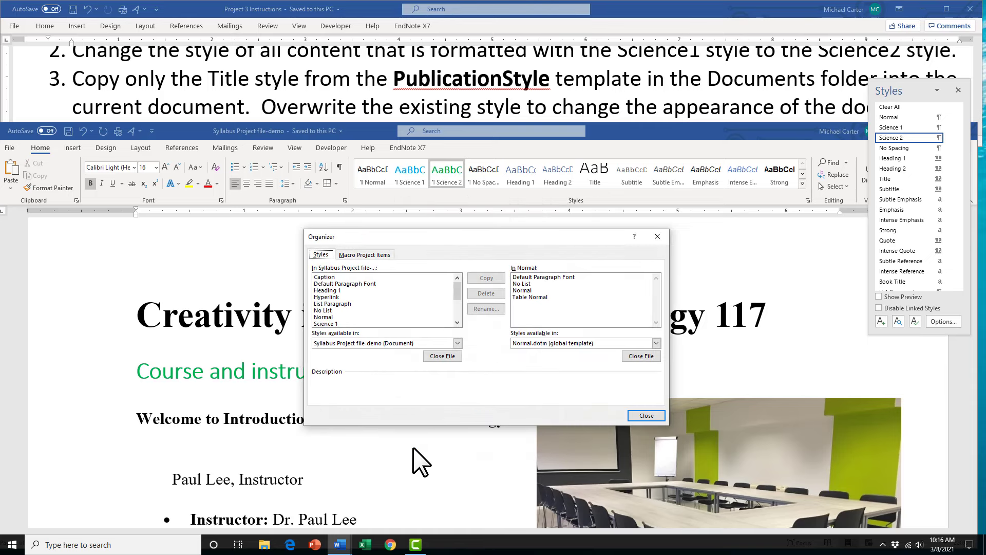
# - Close the Normal template in the Organizer and open the PublicationStyle template from the Documents folder instead
pyautogui.click(635, 355)
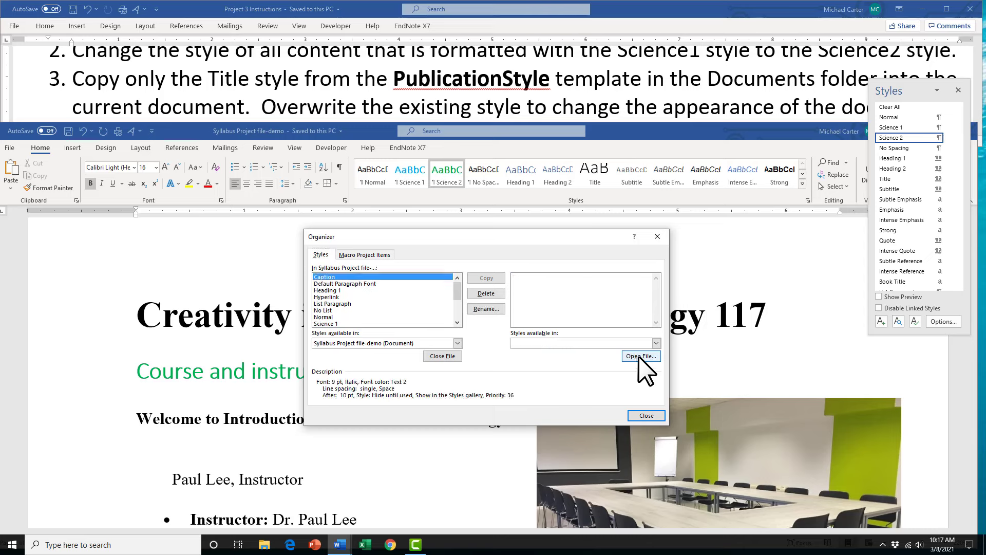
pyautogui.click(640, 356)
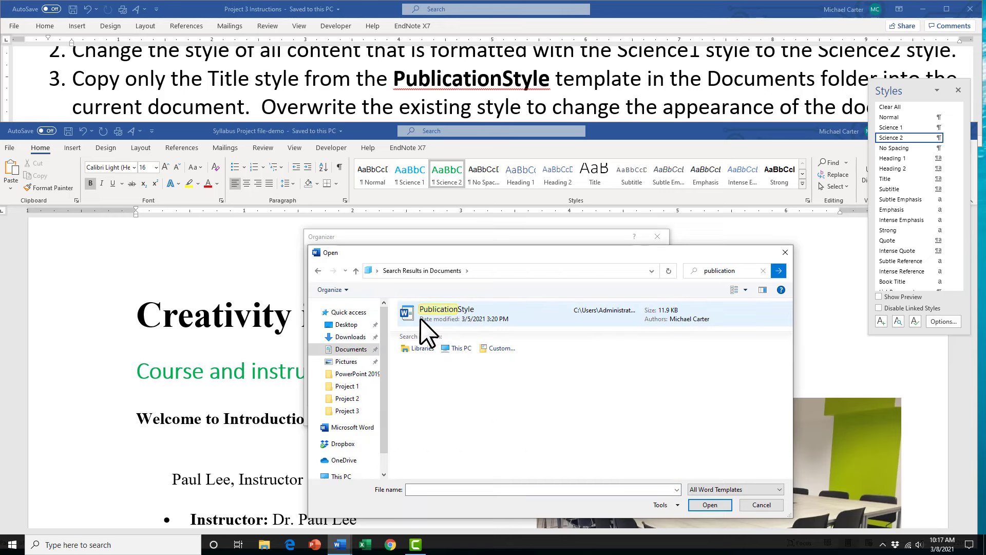
pyautogui.doubleClick(499, 313)
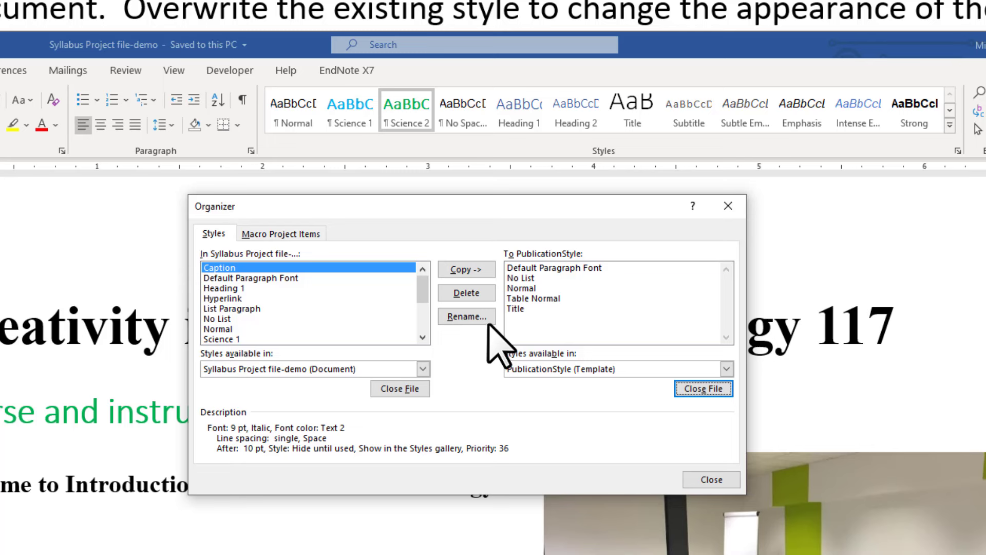
# - Copy the Title style from PublicationStyle into the syllabus, overwriting the existing Title style, and close the Organizer
pyautogui.click(515, 309)
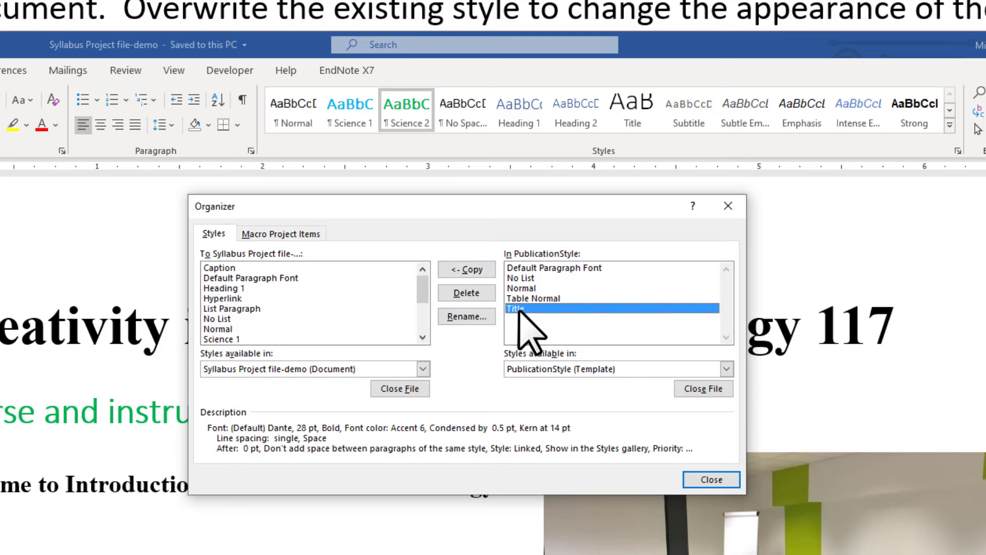
pyautogui.click(468, 272)
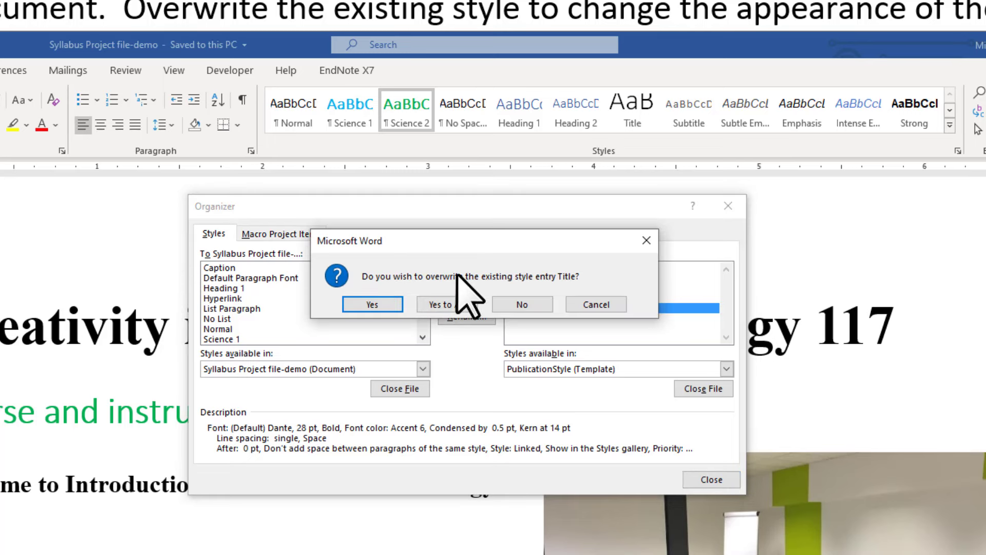
pyautogui.click(378, 307)
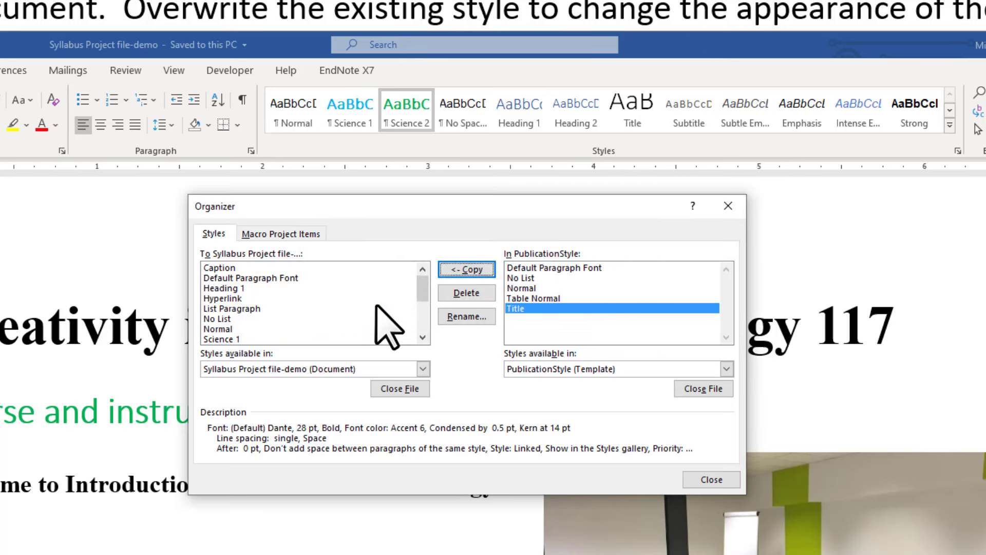
pyautogui.click(707, 478)
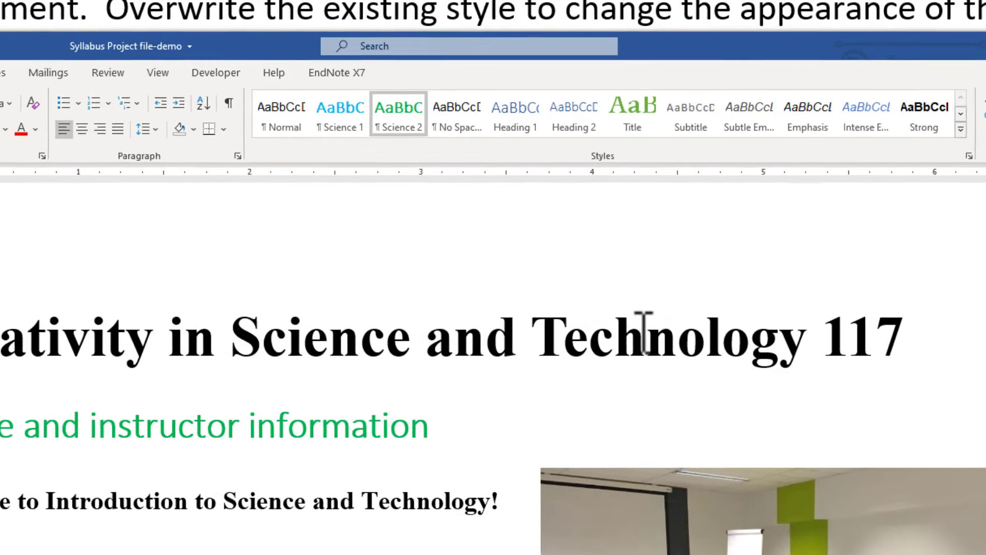
# - Search the syllabus for the word "introduction" to locate its first occurrence
pyautogui.scroll(-15, 710, 478)
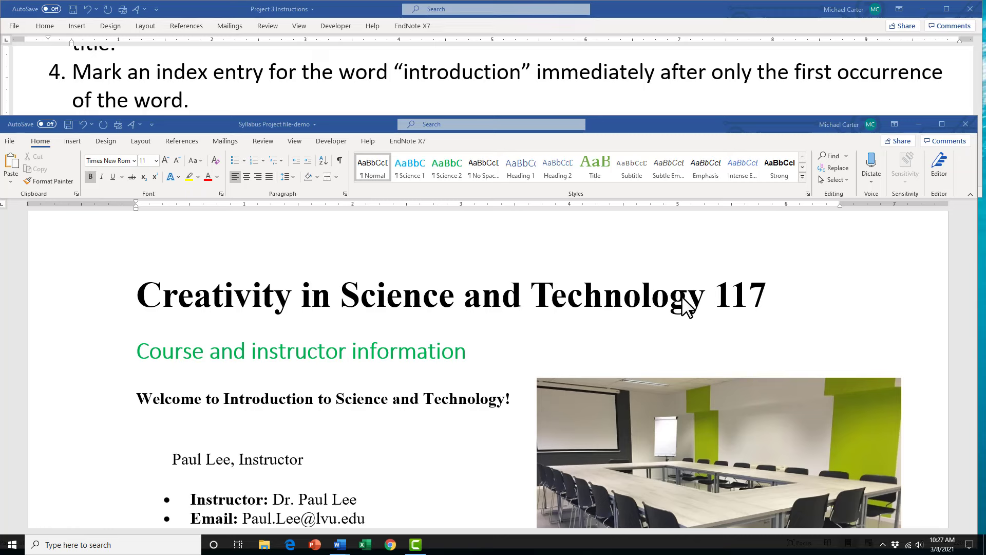
pyautogui.click(42, 139)
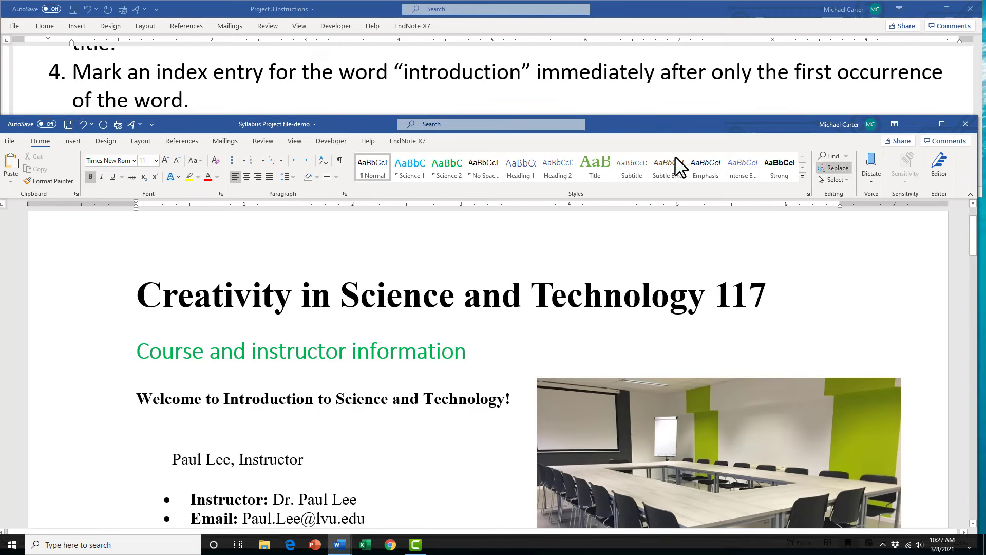
pyautogui.click(835, 155)
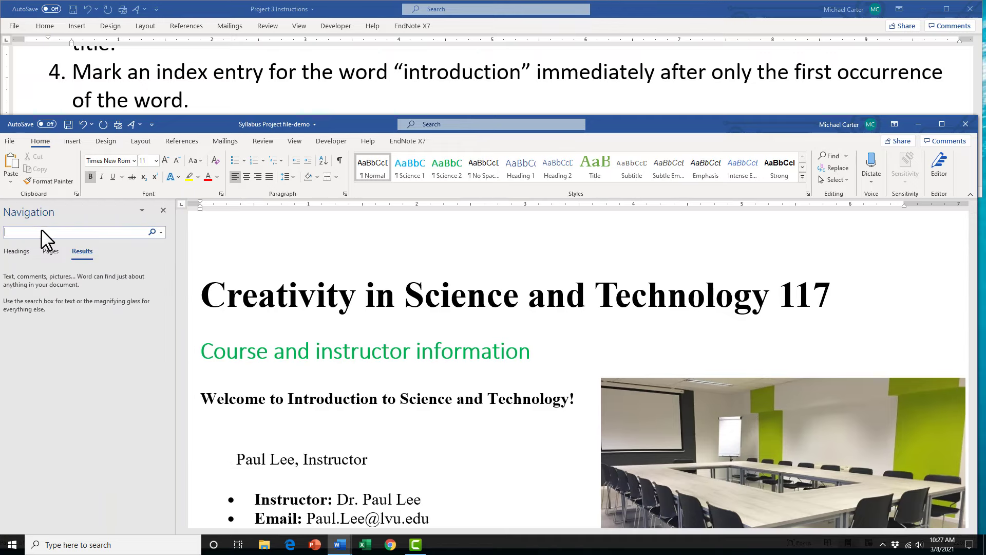
pyautogui.write('introduc')
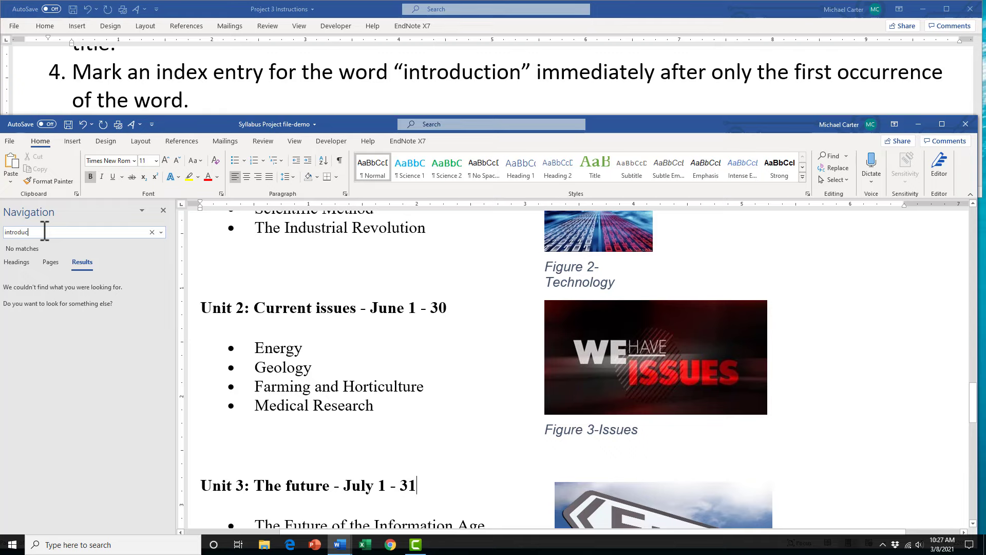
pyautogui.write('tion')
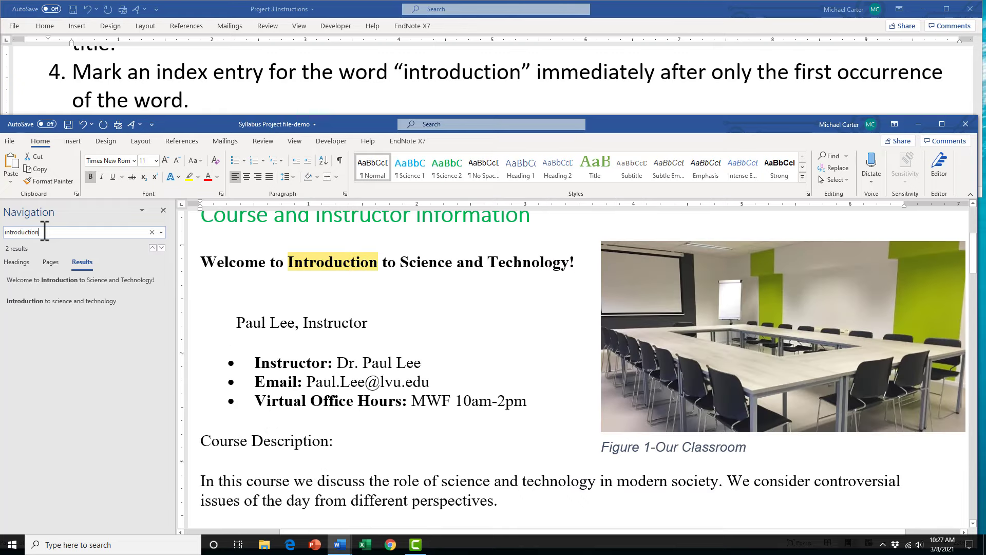
# - Place the cursor directly after "Introduction" in the syllabus welcome line and close the search results
pyautogui.click(378, 264)
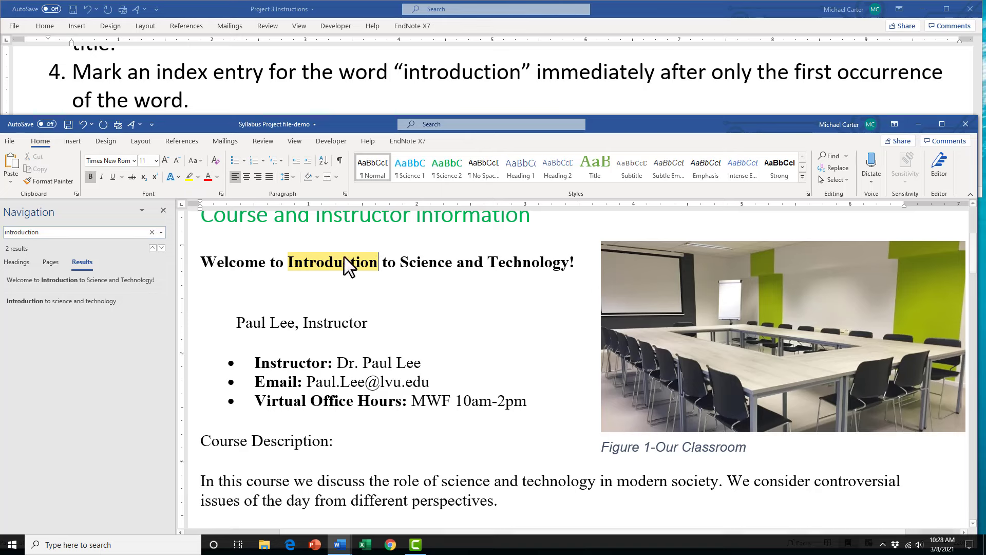
pyautogui.click(164, 211)
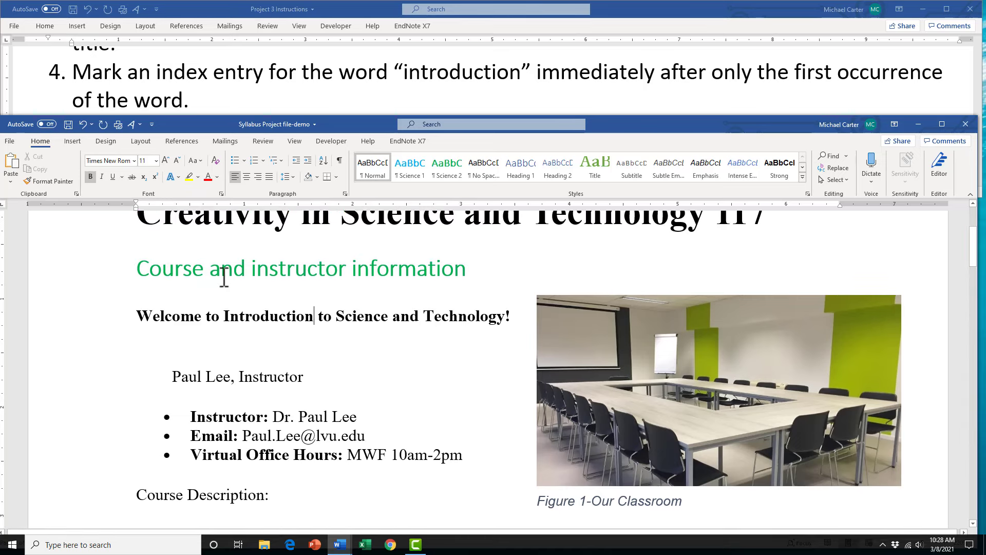
pyautogui.scroll(1, 224, 277)
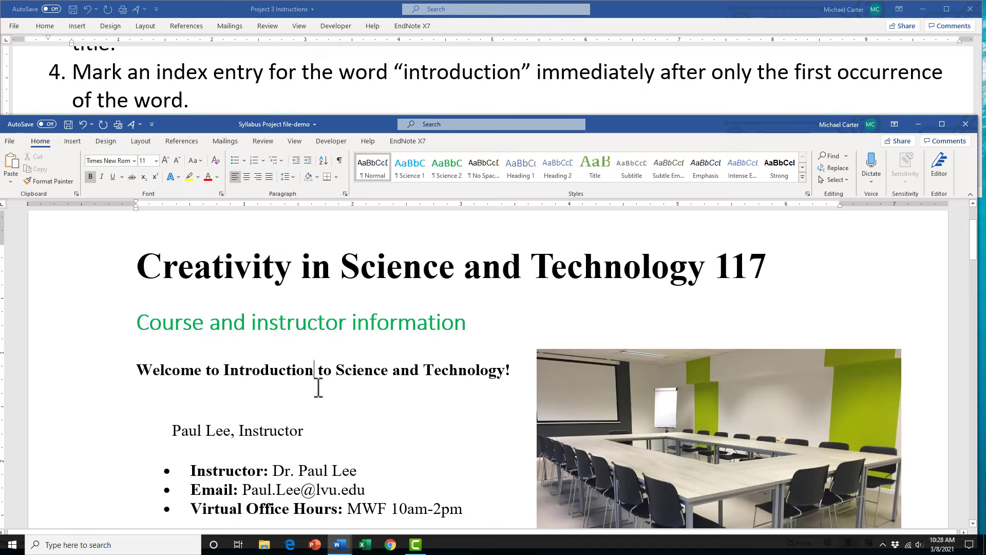
# - Mark the first occurrence of "Introduction" in the welcome line as a main index entry for the current page, and hide the formatting marks
pyautogui.click(192, 147)
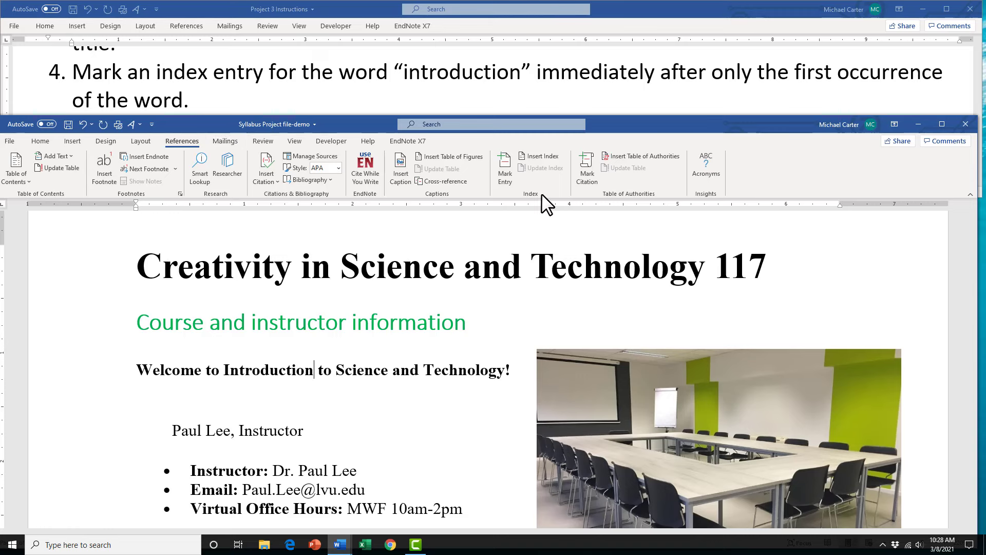
pyautogui.click(506, 174)
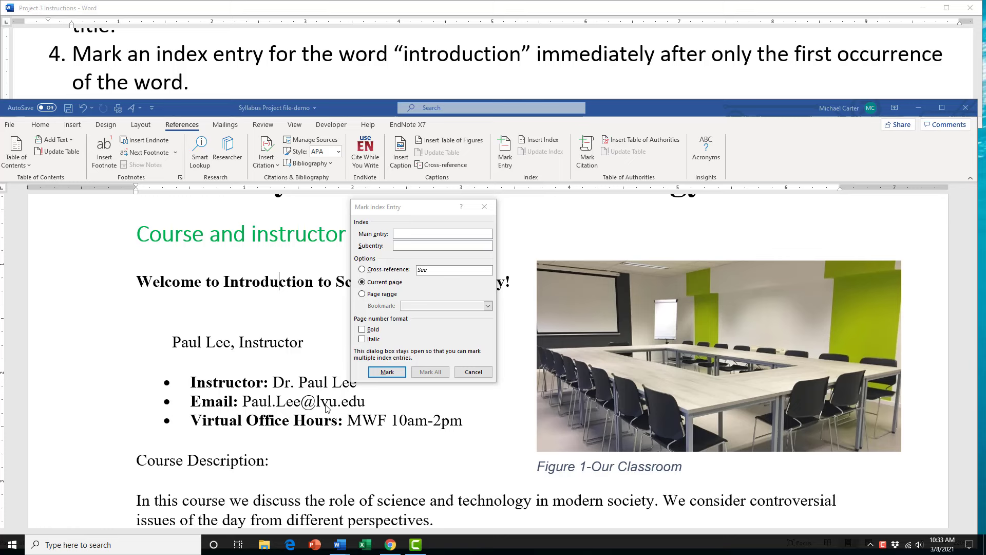
pyautogui.click(230, 282)
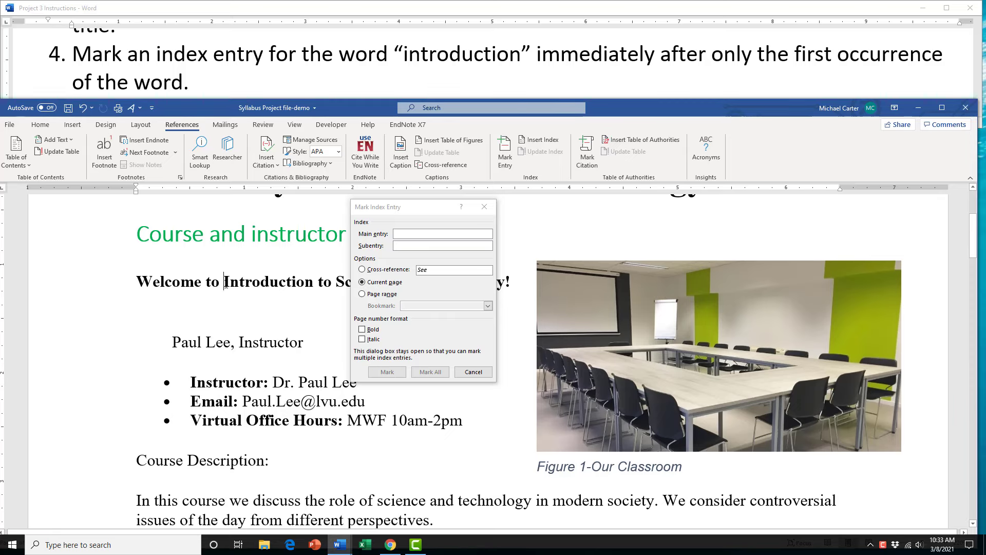
pyautogui.moveTo(236, 282); pyautogui.dragTo(314, 283)
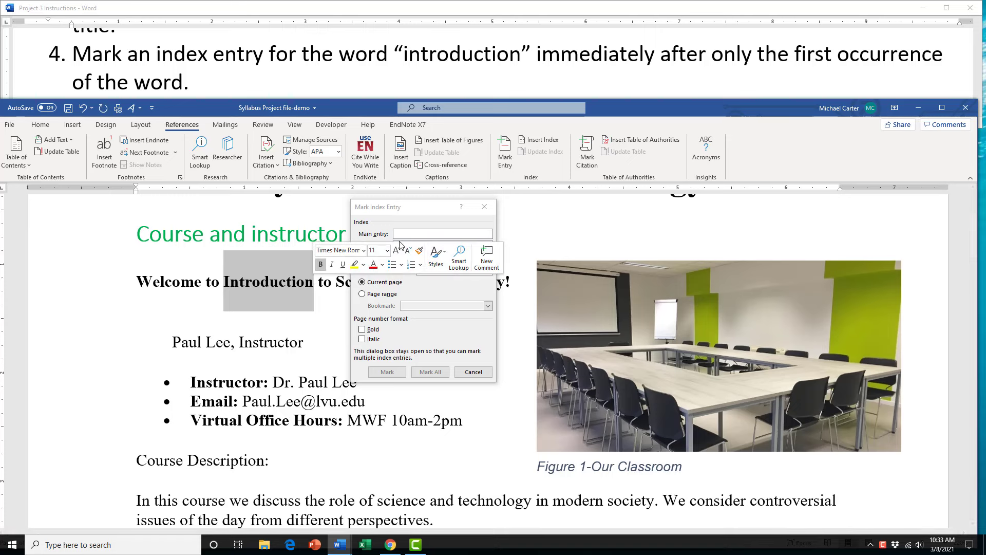
pyautogui.click(402, 236)
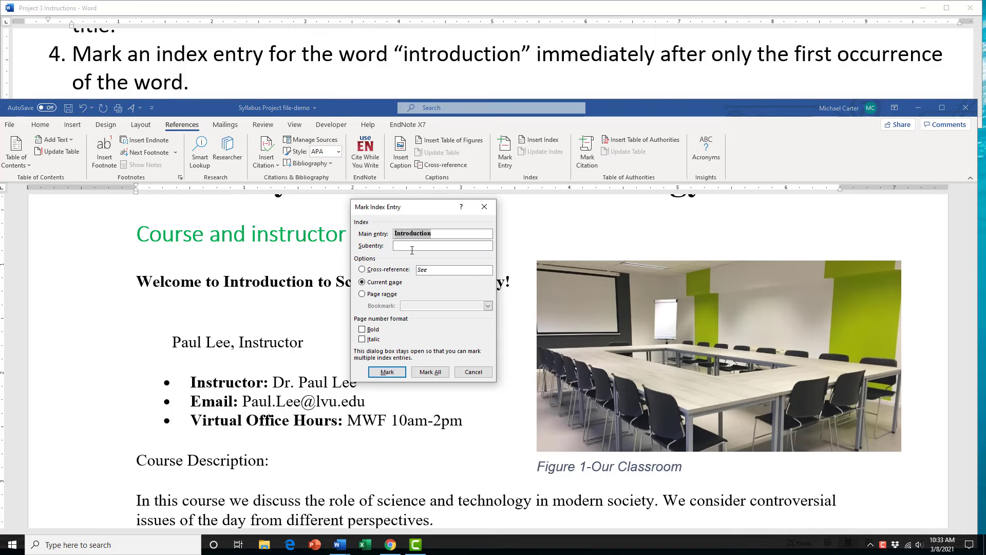
pyautogui.click(387, 372)
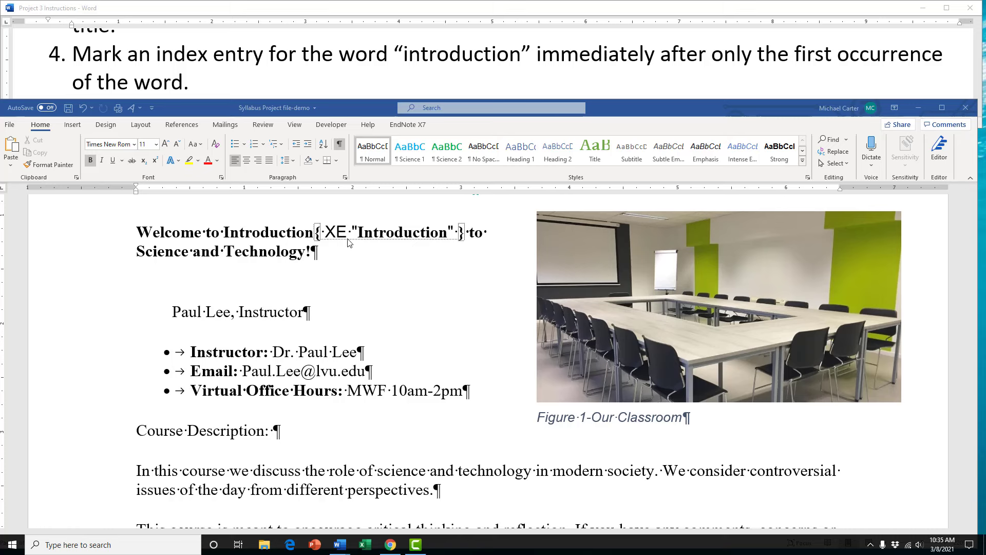
pyautogui.click(340, 146)
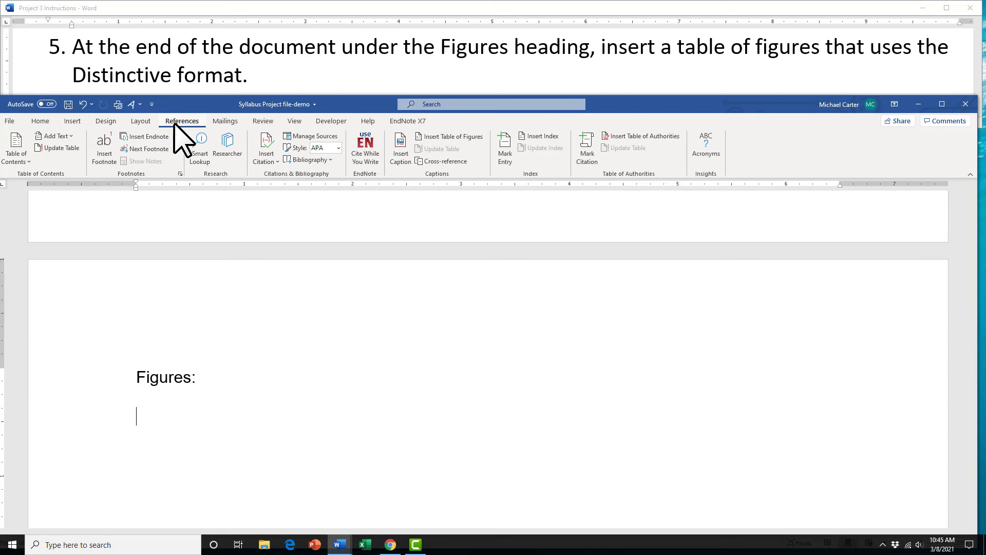
# - Set up a table of figures in the Distinctive format under the Figures heading at the end of the syllabus
pyautogui.click(470, 137)
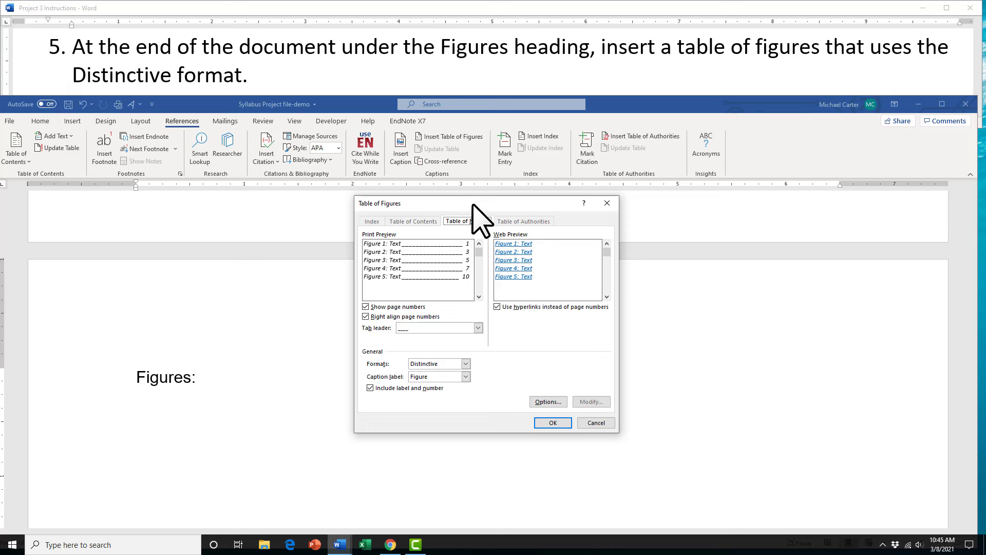
pyautogui.click(465, 364)
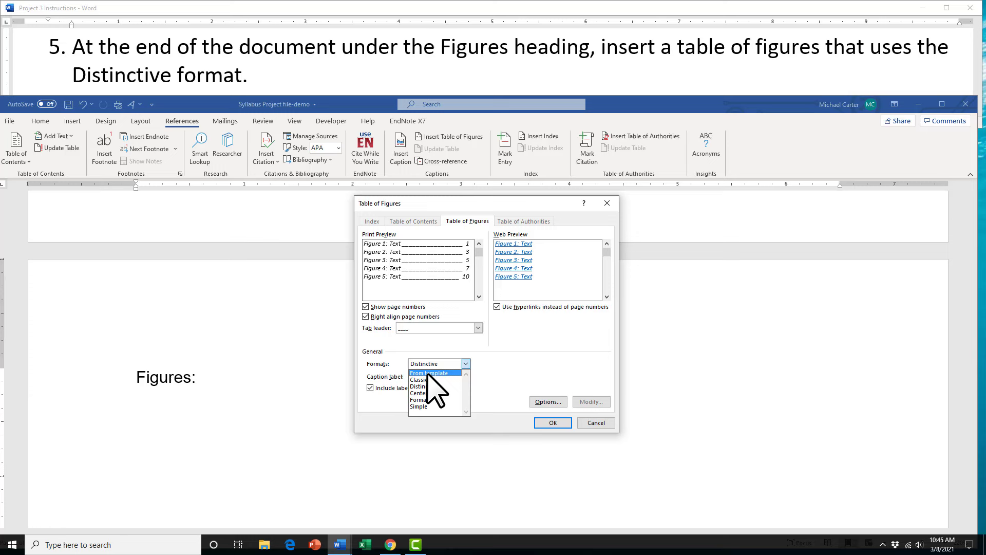
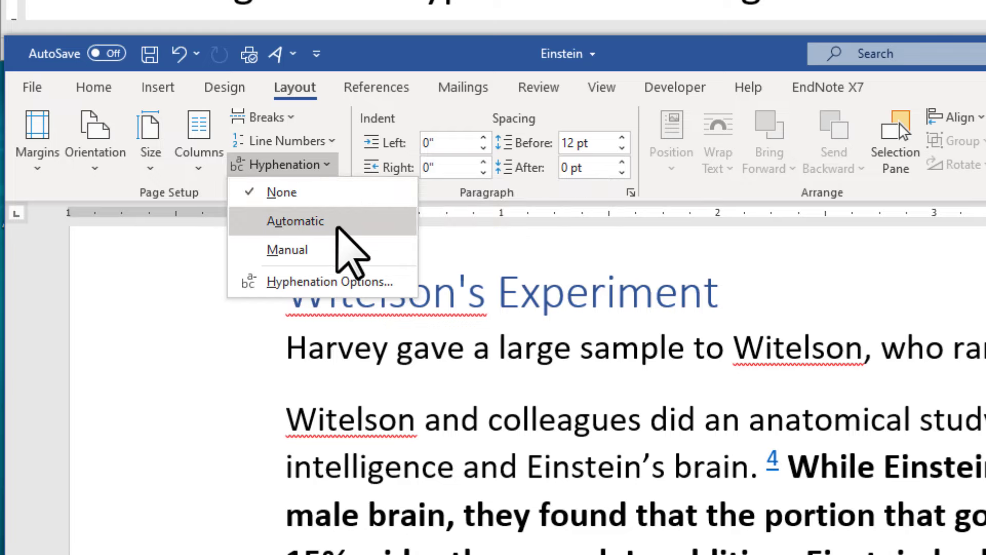
# - Turn on automatic hyphenation for the Einstein article document
pyautogui.click(335, 221)
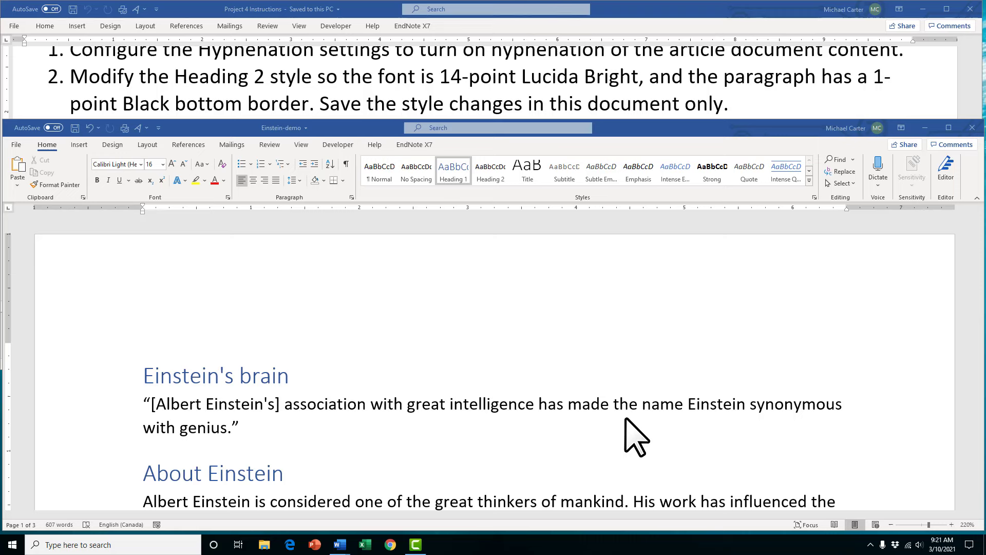
# - Modify the Heading 2 style of the Einstein-demo document to use the Lucida Bright font at 14 points
pyautogui.click(486, 172)
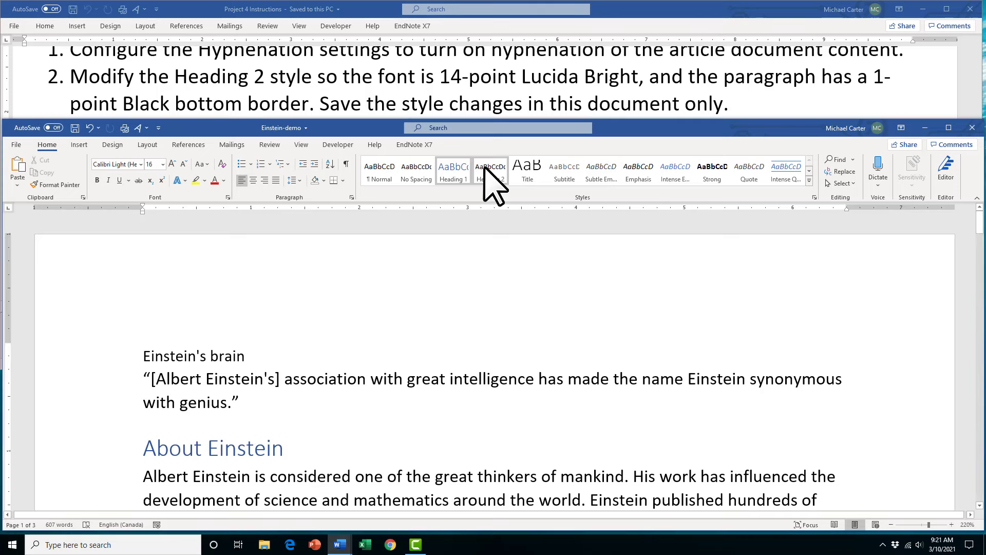
pyautogui.rightClick(486, 171)
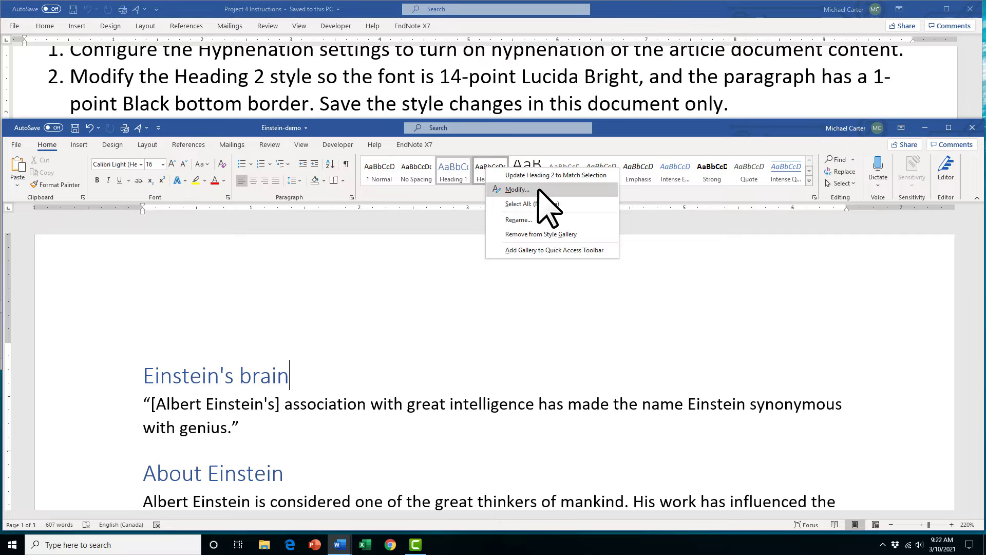
pyautogui.click(517, 189)
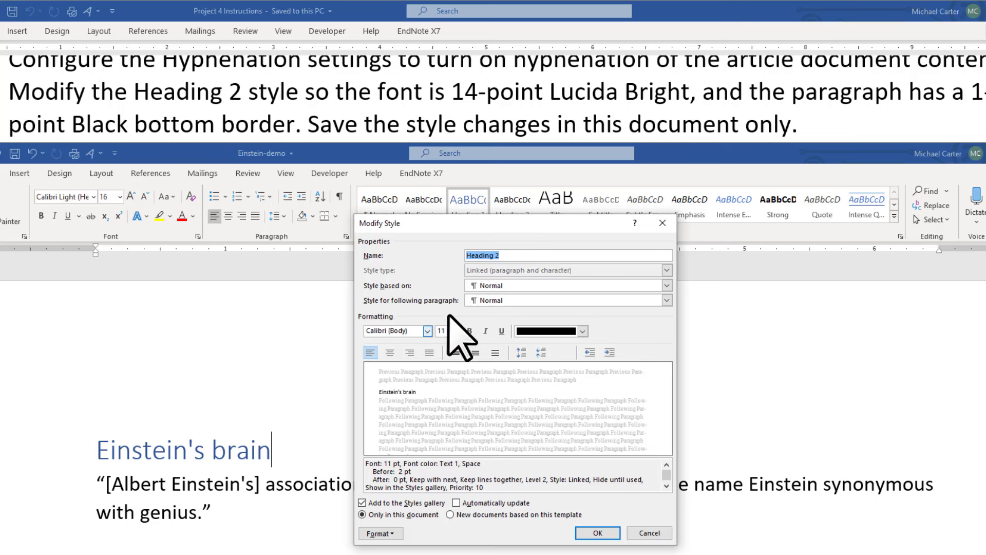
pyautogui.click(427, 330)
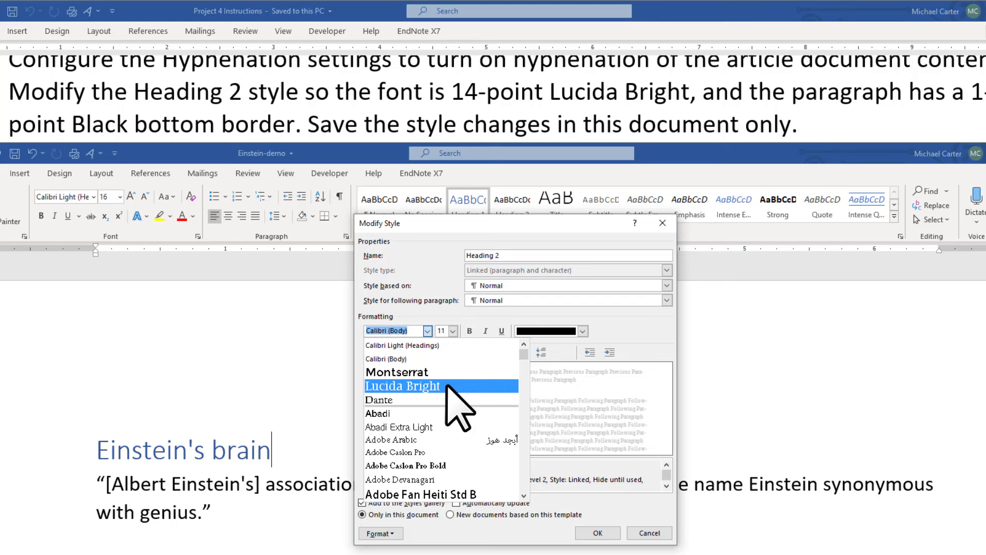
pyautogui.click(446, 387)
pyautogui.click(453, 331)
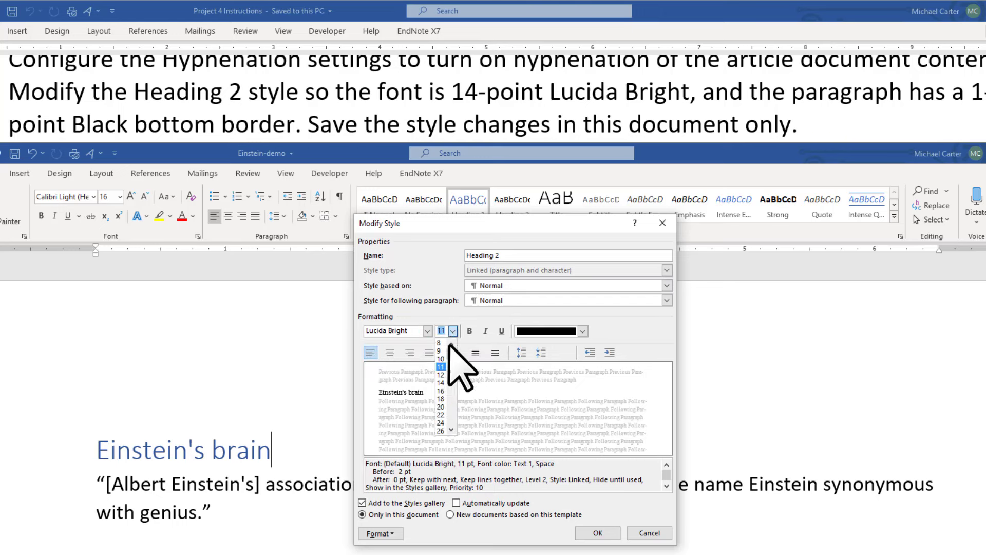
pyautogui.click(441, 382)
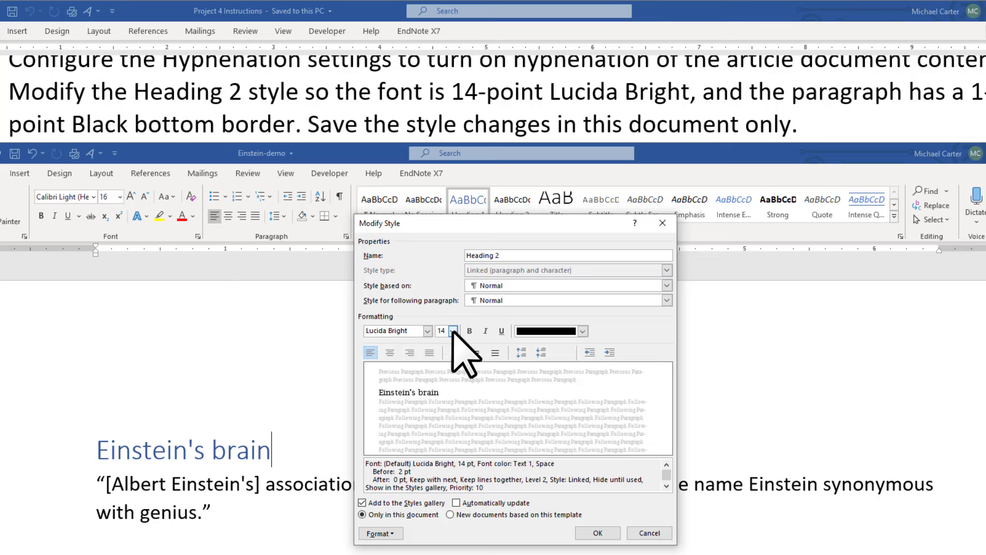
# - Add a bottom paragraph border to the Heading 2 style and choose the Automatic colour for it
pyautogui.click(381, 533)
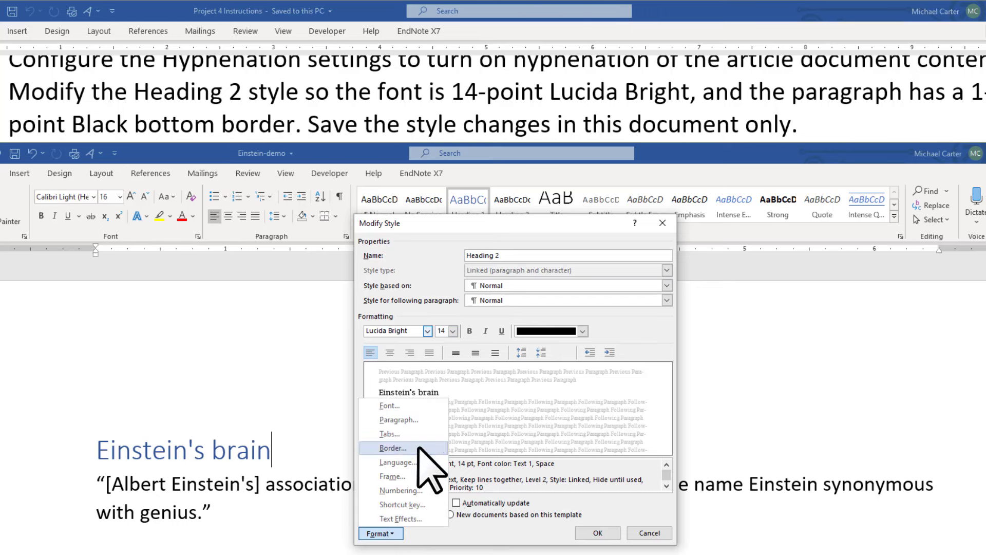
pyautogui.click(393, 448)
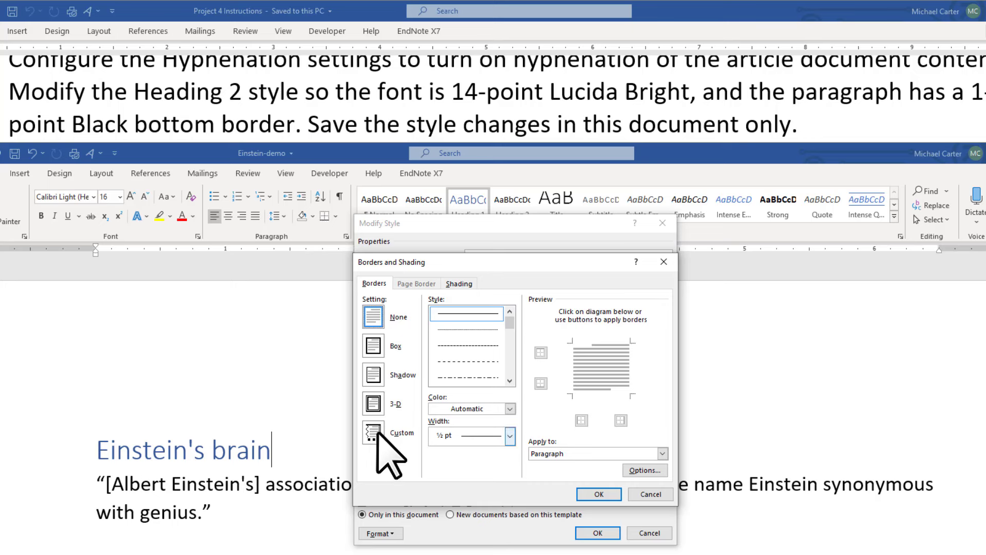
pyautogui.click(541, 385)
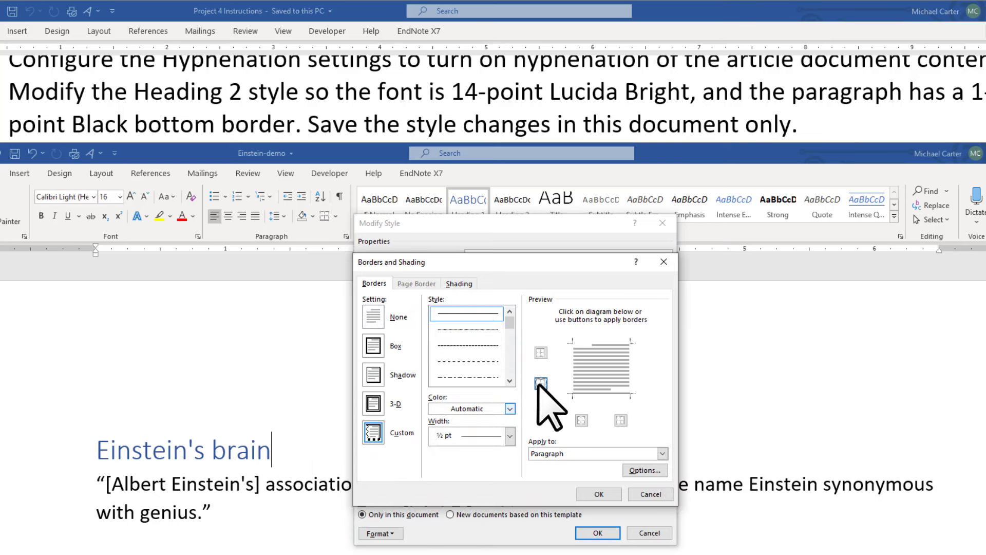
pyautogui.click(510, 409)
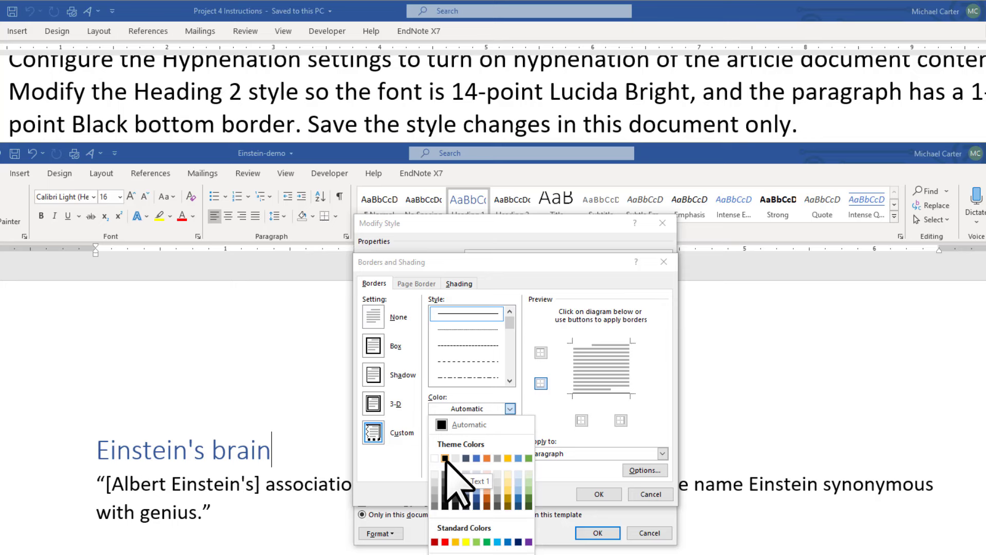
pyautogui.click(462, 425)
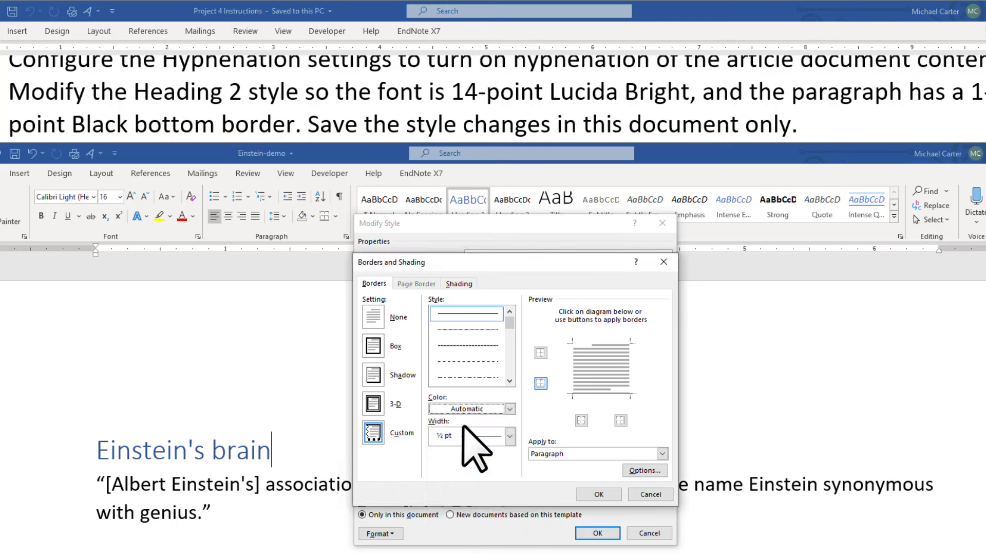
# - Choose a 1 pt border width with the Automatic colour for Heading 2, and apply the border and style changes
pyautogui.click(510, 436)
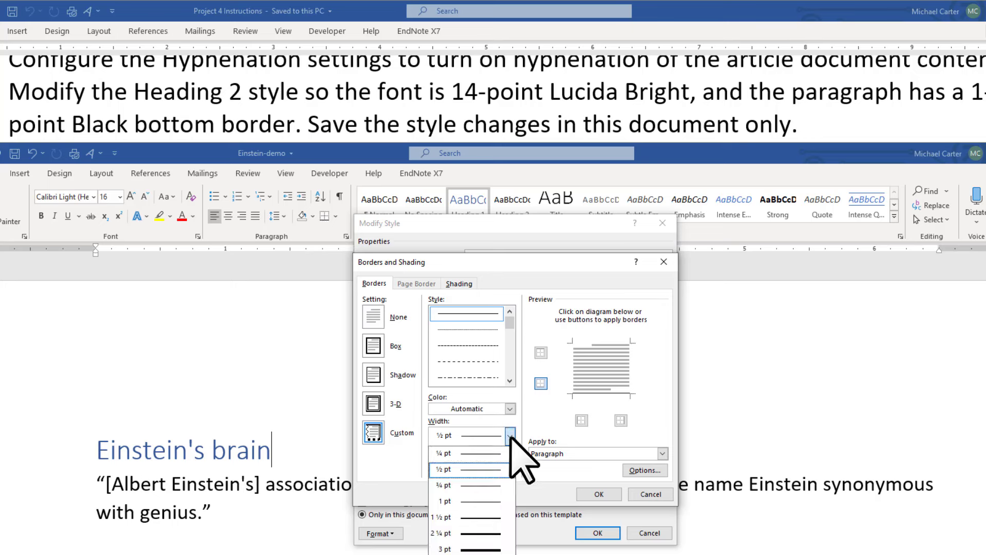
pyautogui.click(477, 505)
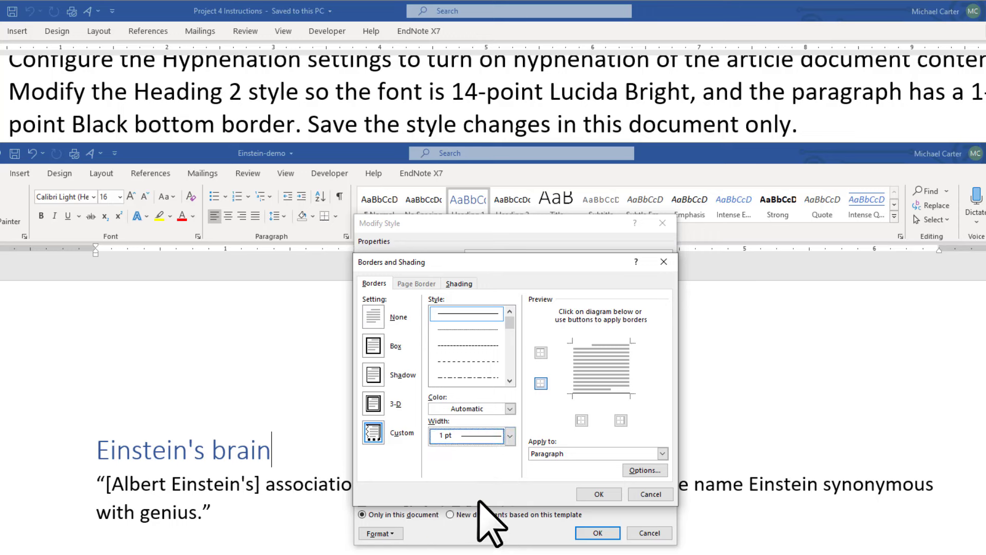
pyautogui.click(510, 409)
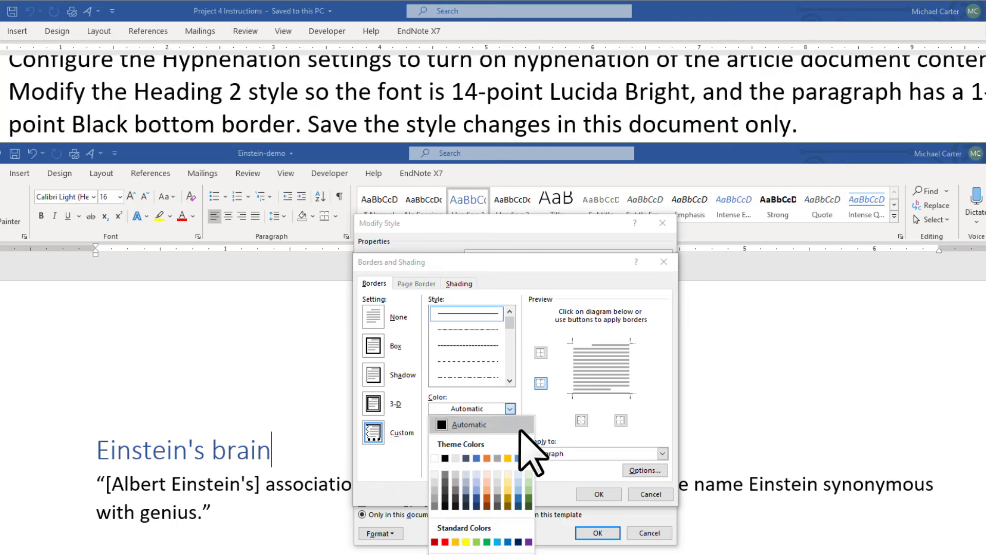
pyautogui.click(468, 425)
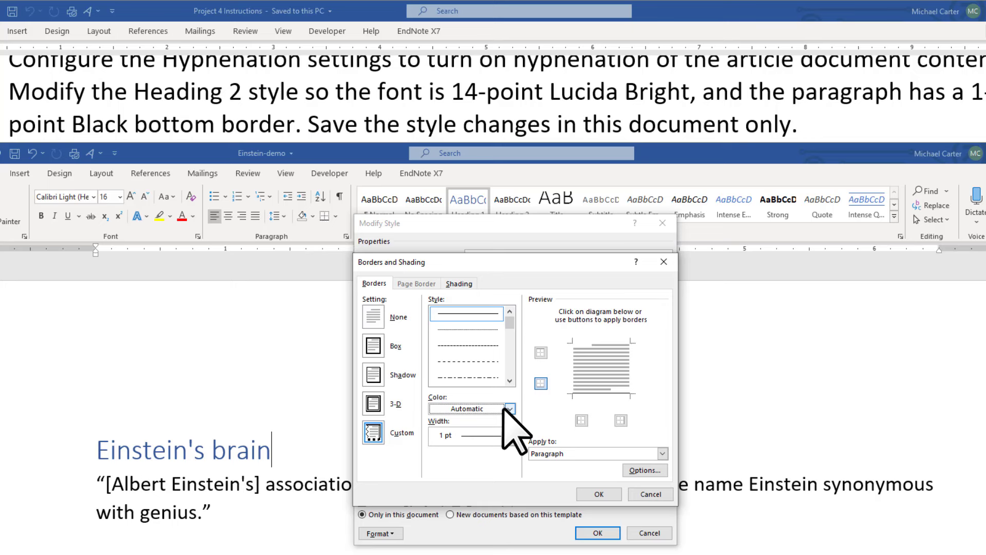
pyautogui.click(597, 495)
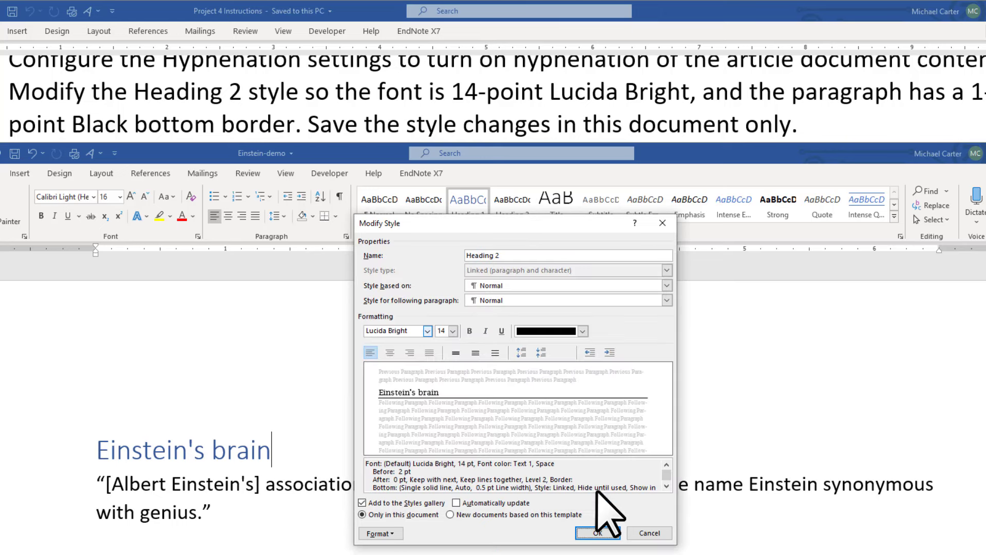
pyautogui.click(597, 533)
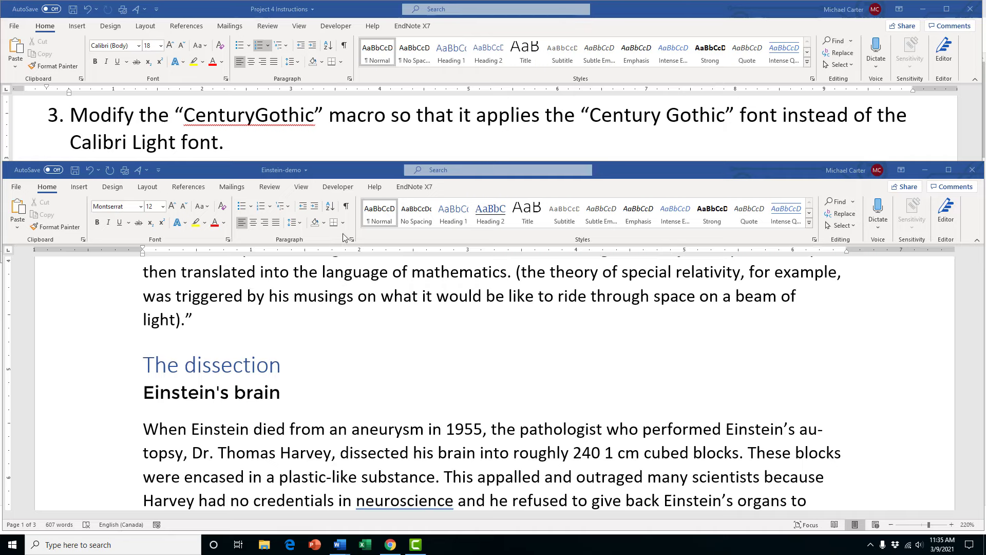
# - Open the CenturyGothic macro's code for editing
pyautogui.click(347, 189)
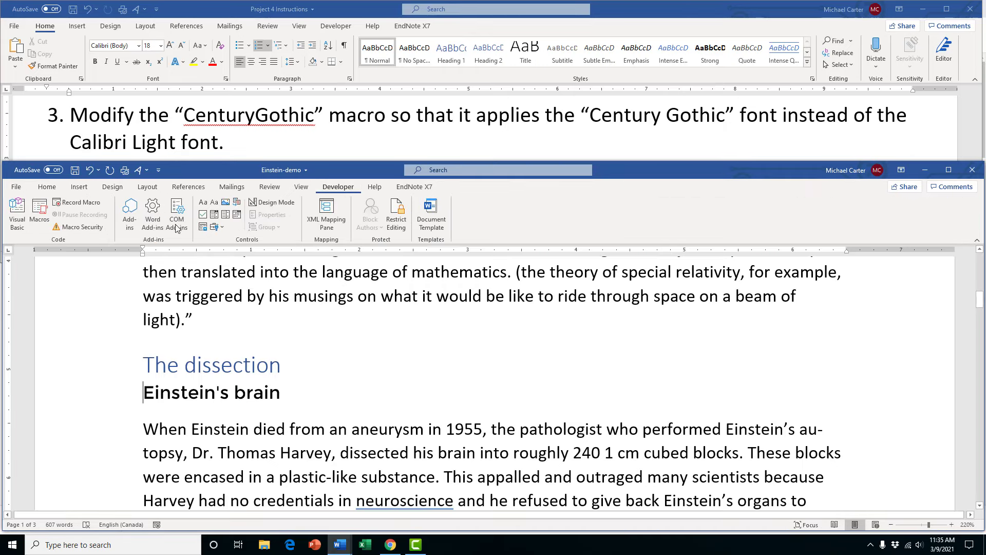
pyautogui.click(41, 212)
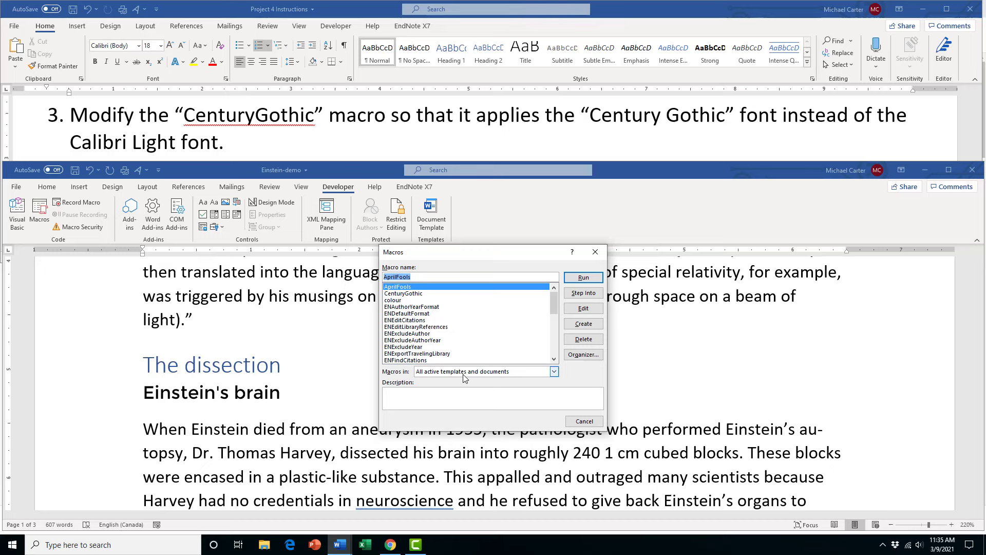
pyautogui.click(416, 294)
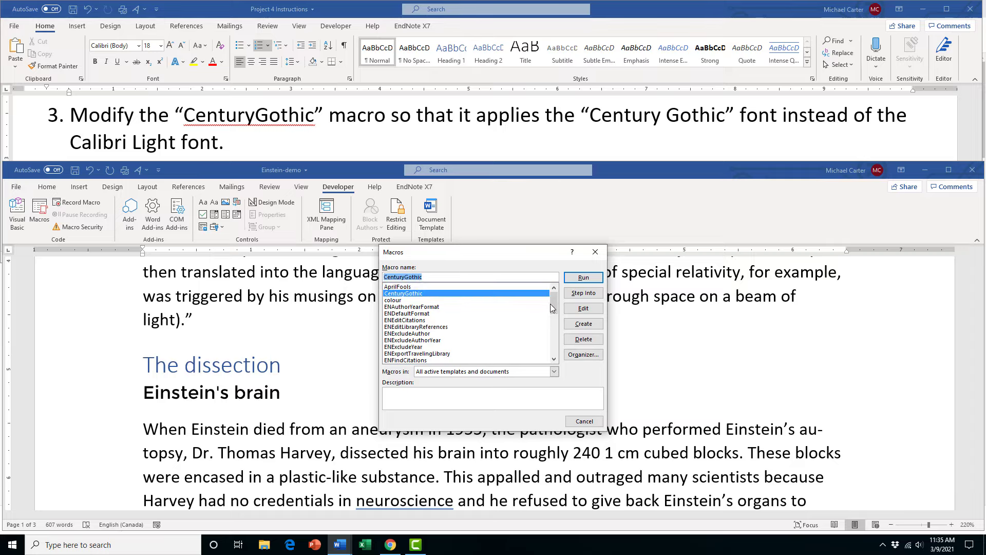
pyautogui.click(583, 309)
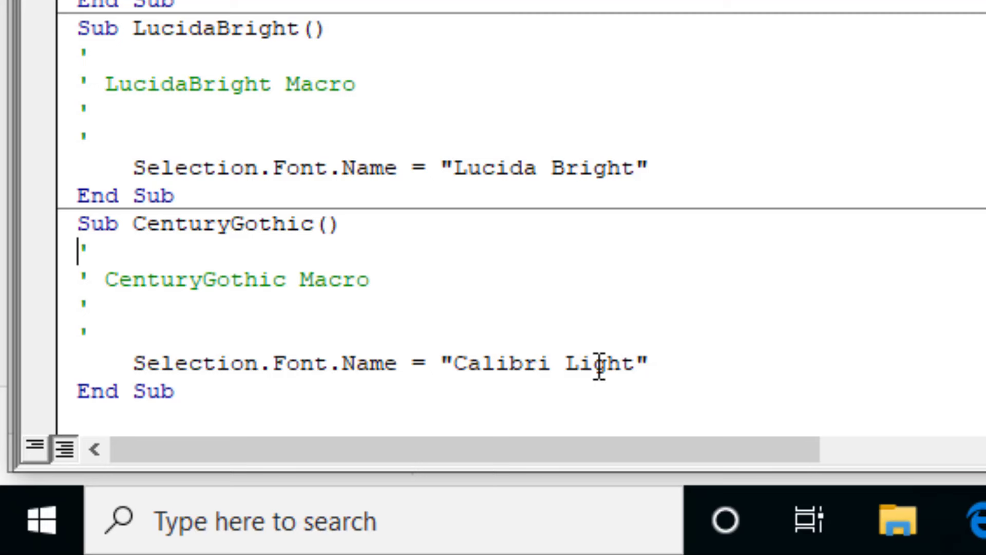
# - Change the font name in the CenturyGothic macro's code to "Century Gothic" and close the code editor
pyautogui.click(637, 363)
pyautogui.press('BackSpace')
pyautogui.press('BackSpace')
pyautogui.press('BackSpace')
pyautogui.press('BackSpace')
pyautogui.press('BackSpace')
pyautogui.press('BackSpace')
pyautogui.press('BackSpace')
pyautogui.press('BackSpace')
pyautogui.press('BackSpace')
pyautogui.press('BackSpace')
pyautogui.press('BackSpace')
pyautogui.press('BackSpace')
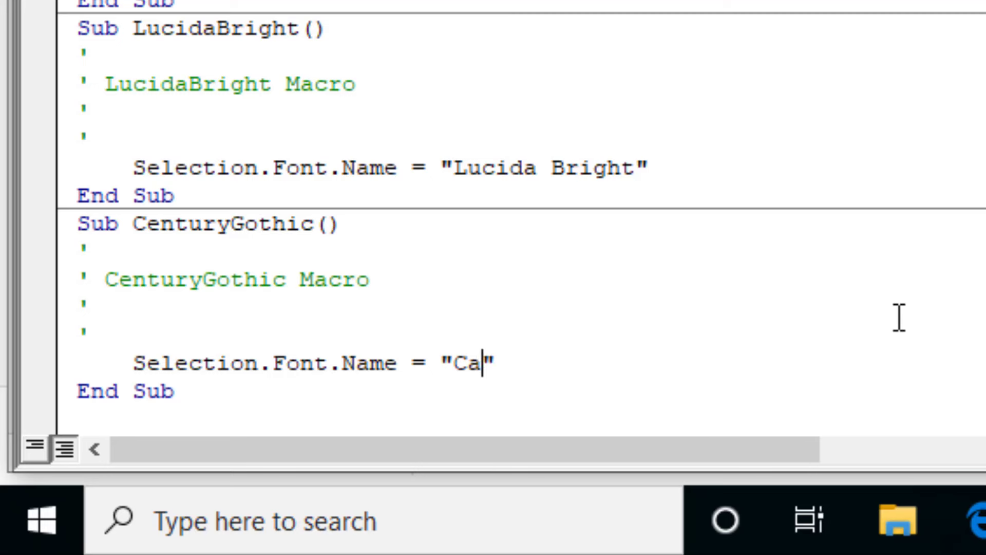
pyautogui.write('entury')
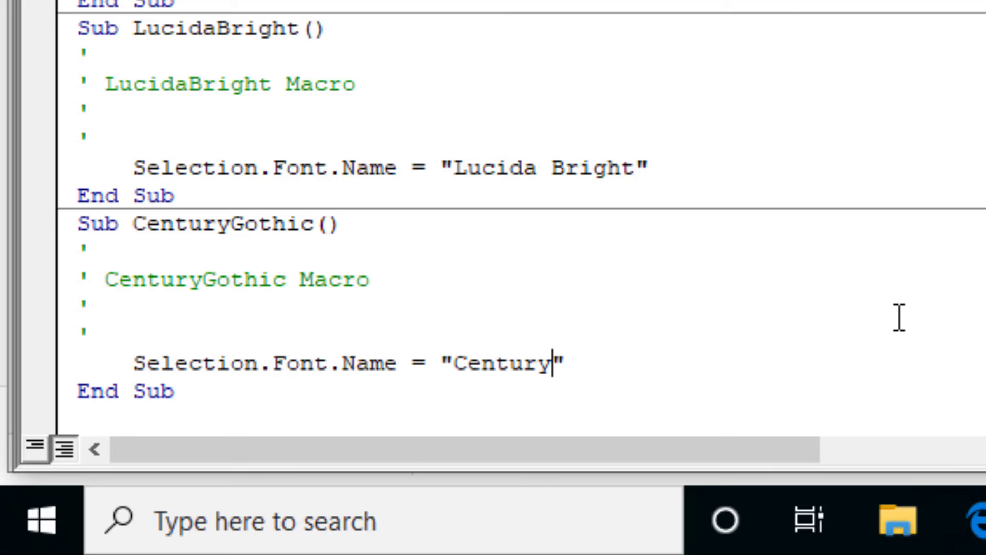
pyautogui.write(' G')
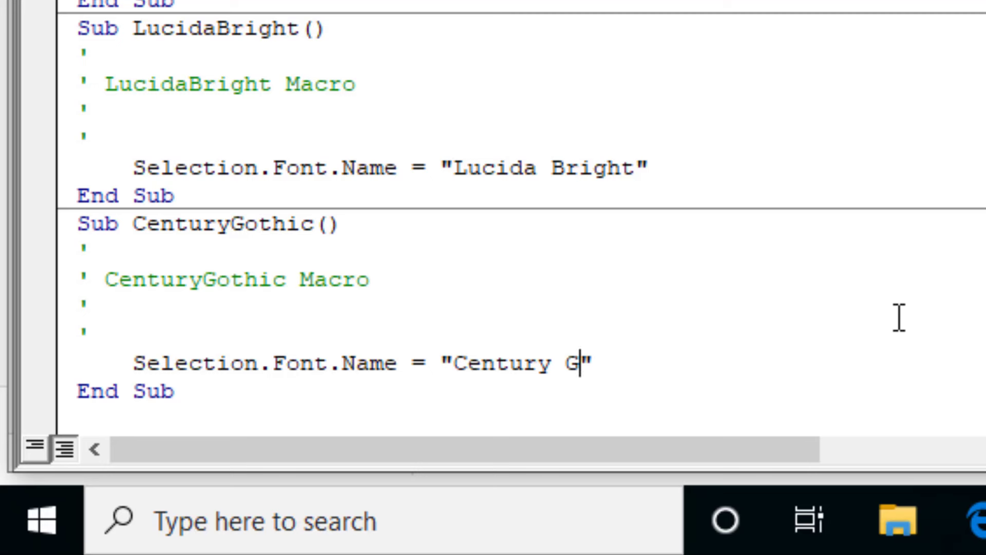
pyautogui.write('othi')
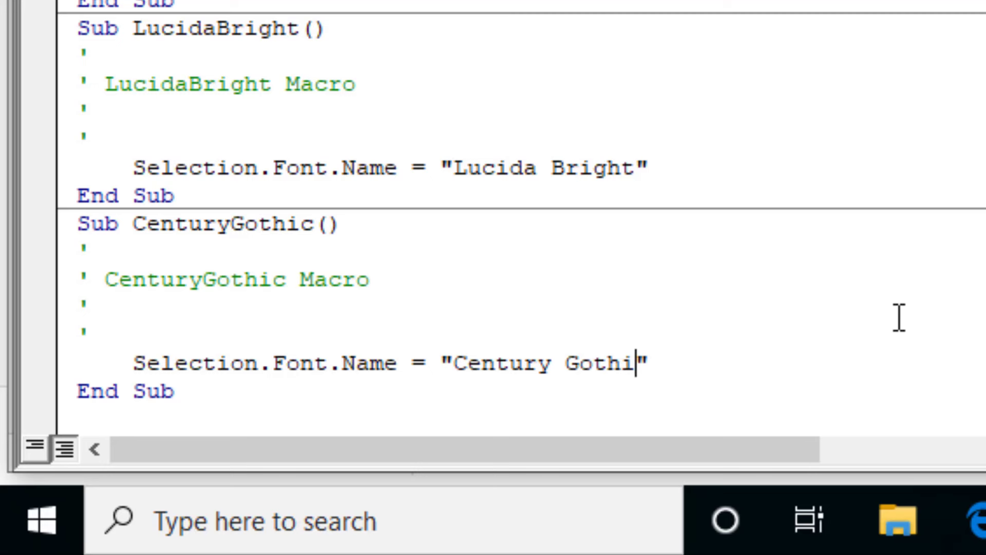
pyautogui.write('c')
pyautogui.click(566, 366)
pyautogui.click(191, 400)
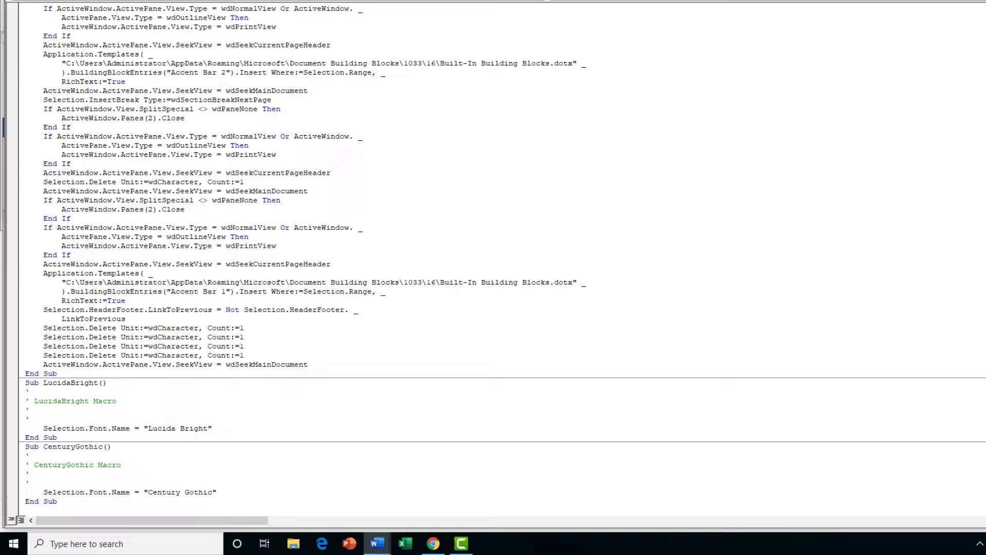
pyautogui.click(949, 23)
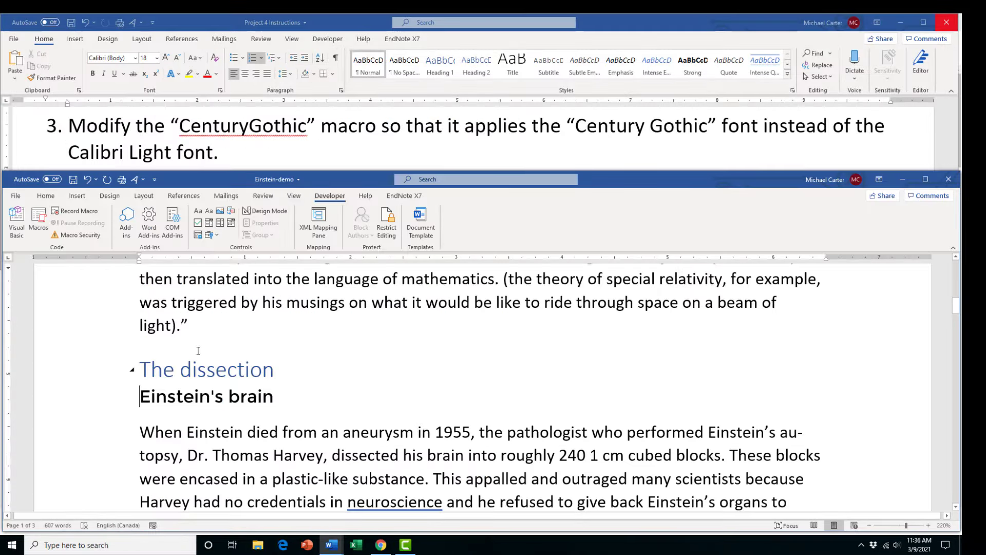
# - Run the CenturyGothic macro on the "Einstein's brain" line below the heading "The dissection"
pyautogui.scroll(-1, 182, 338)
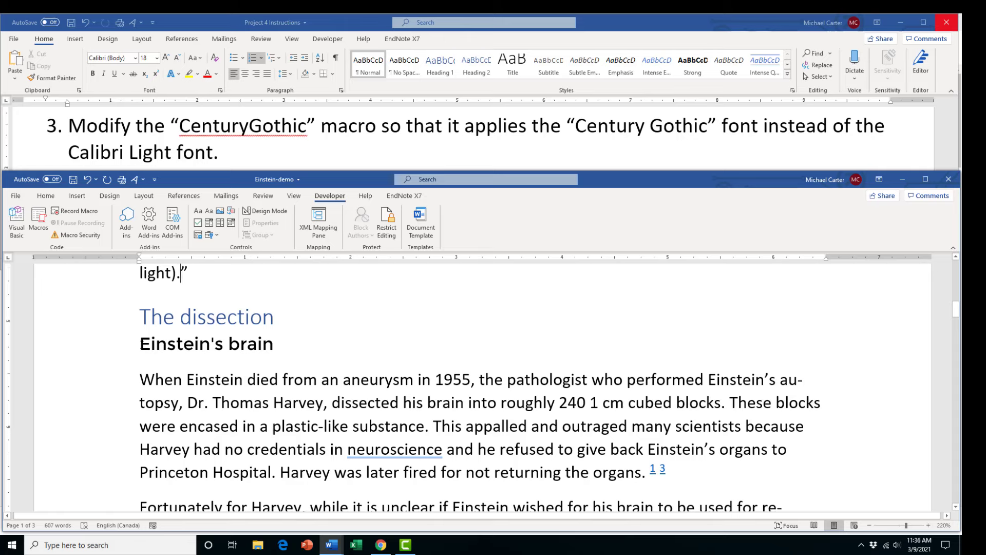
pyautogui.click(46, 196)
pyautogui.click(118, 344)
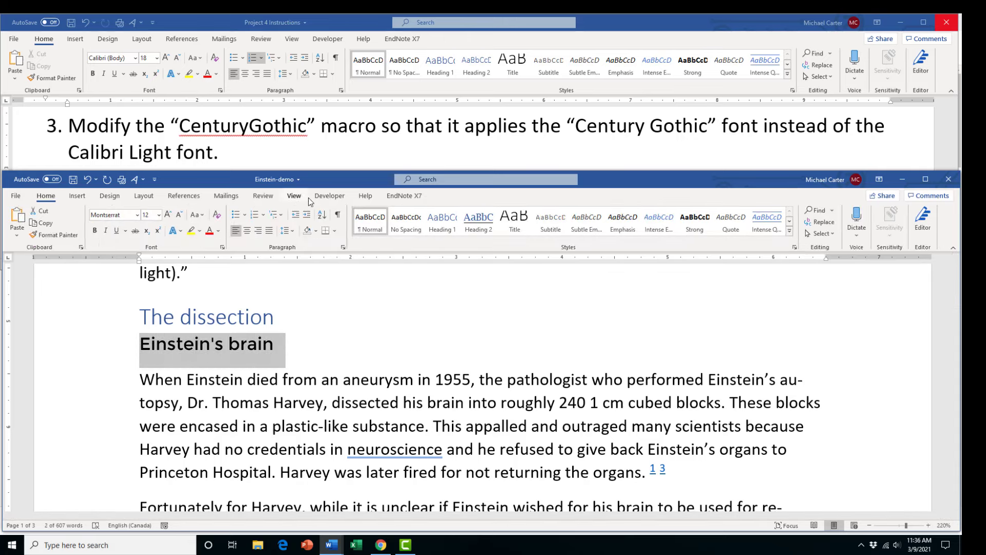
pyautogui.click(330, 196)
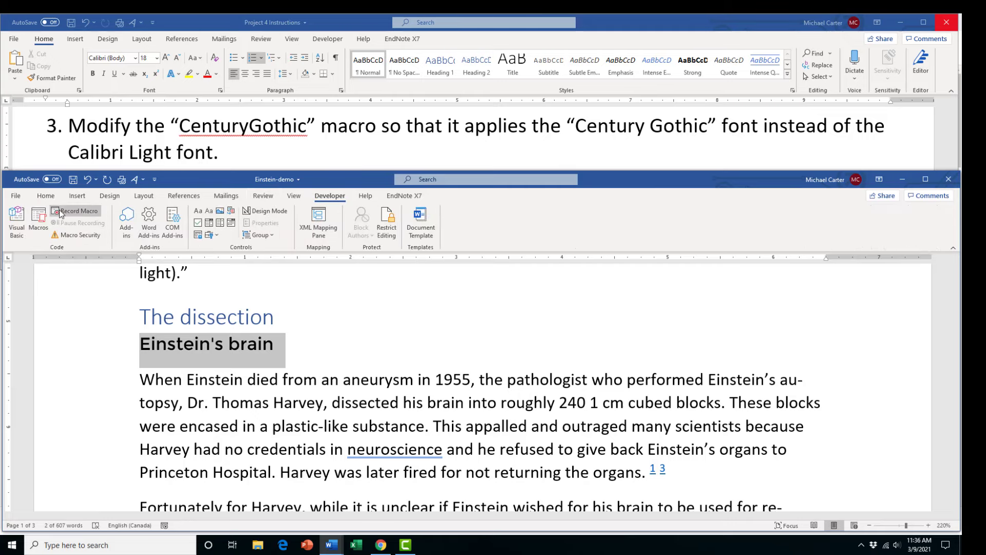
pyautogui.click(41, 219)
pyautogui.click(393, 300)
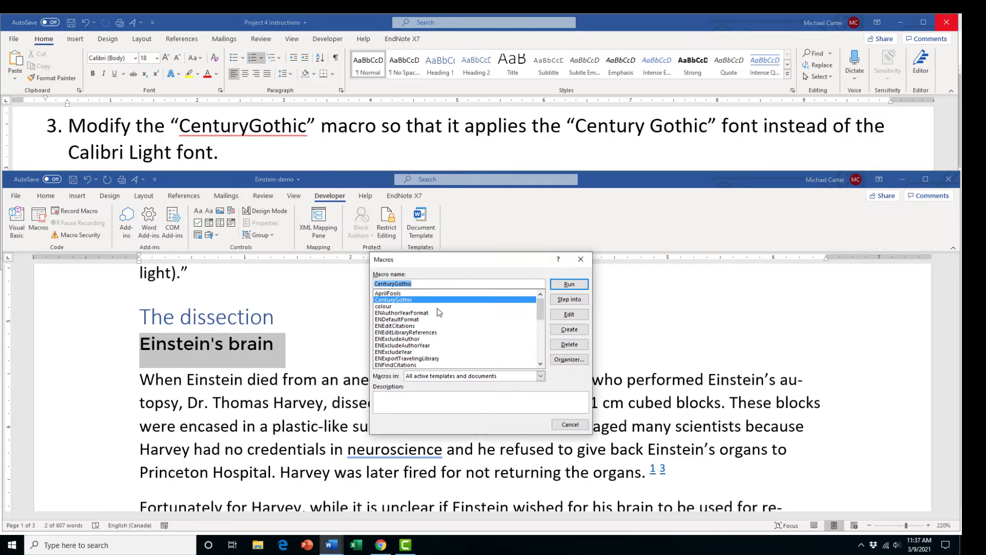
pyautogui.click(570, 284)
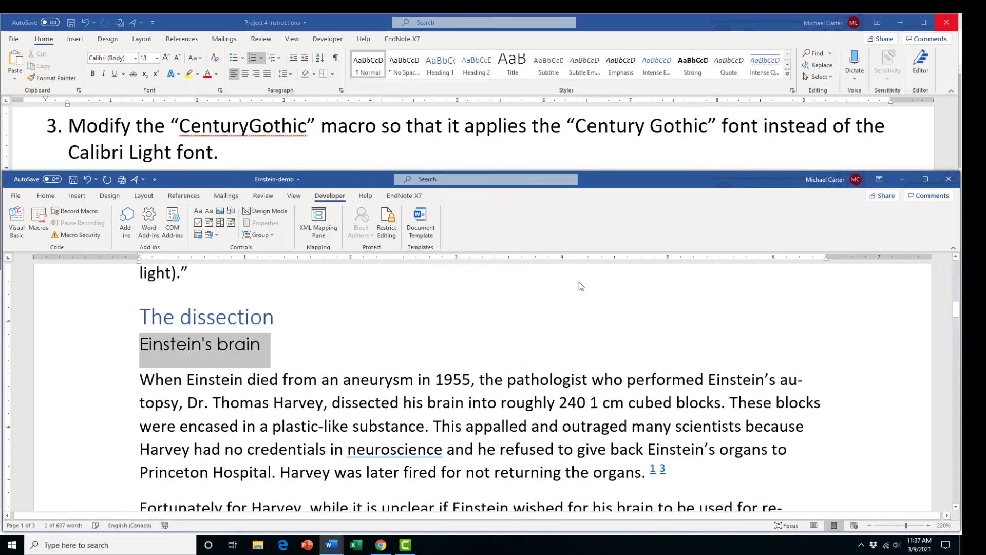
pyautogui.click(325, 351)
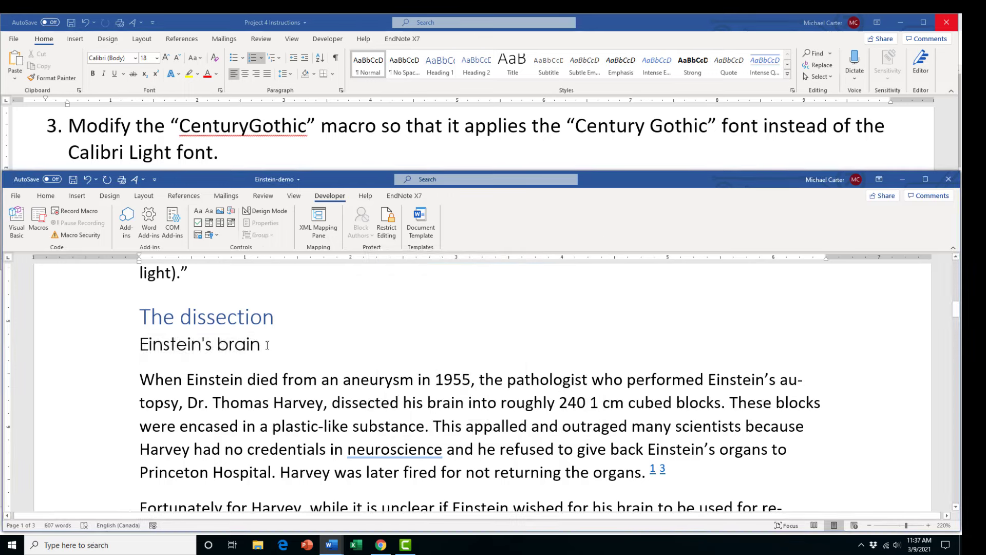
pyautogui.click(46, 195)
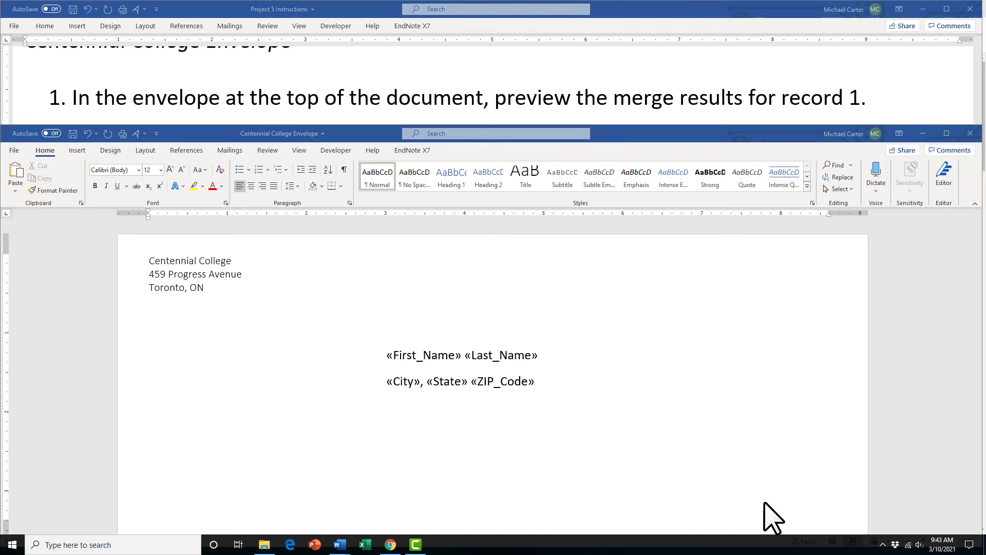
# - Preview the merge results for record 1 in the Centennial College Envelope document
pyautogui.click(226, 150)
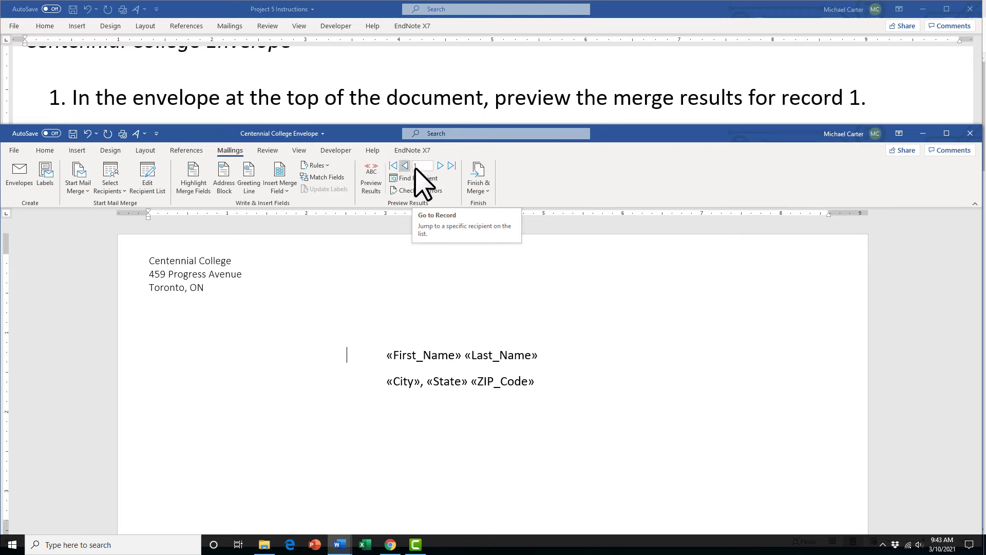
pyautogui.click(378, 191)
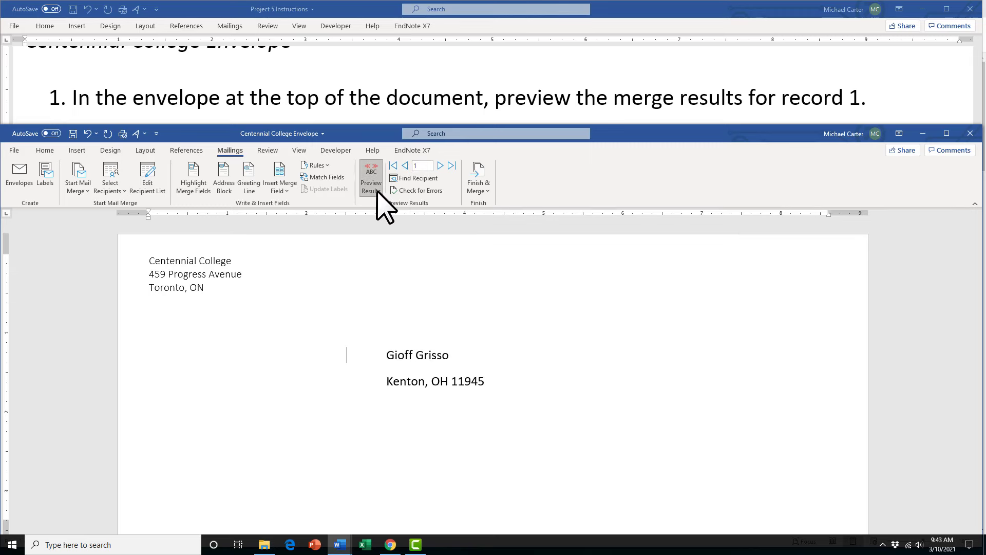